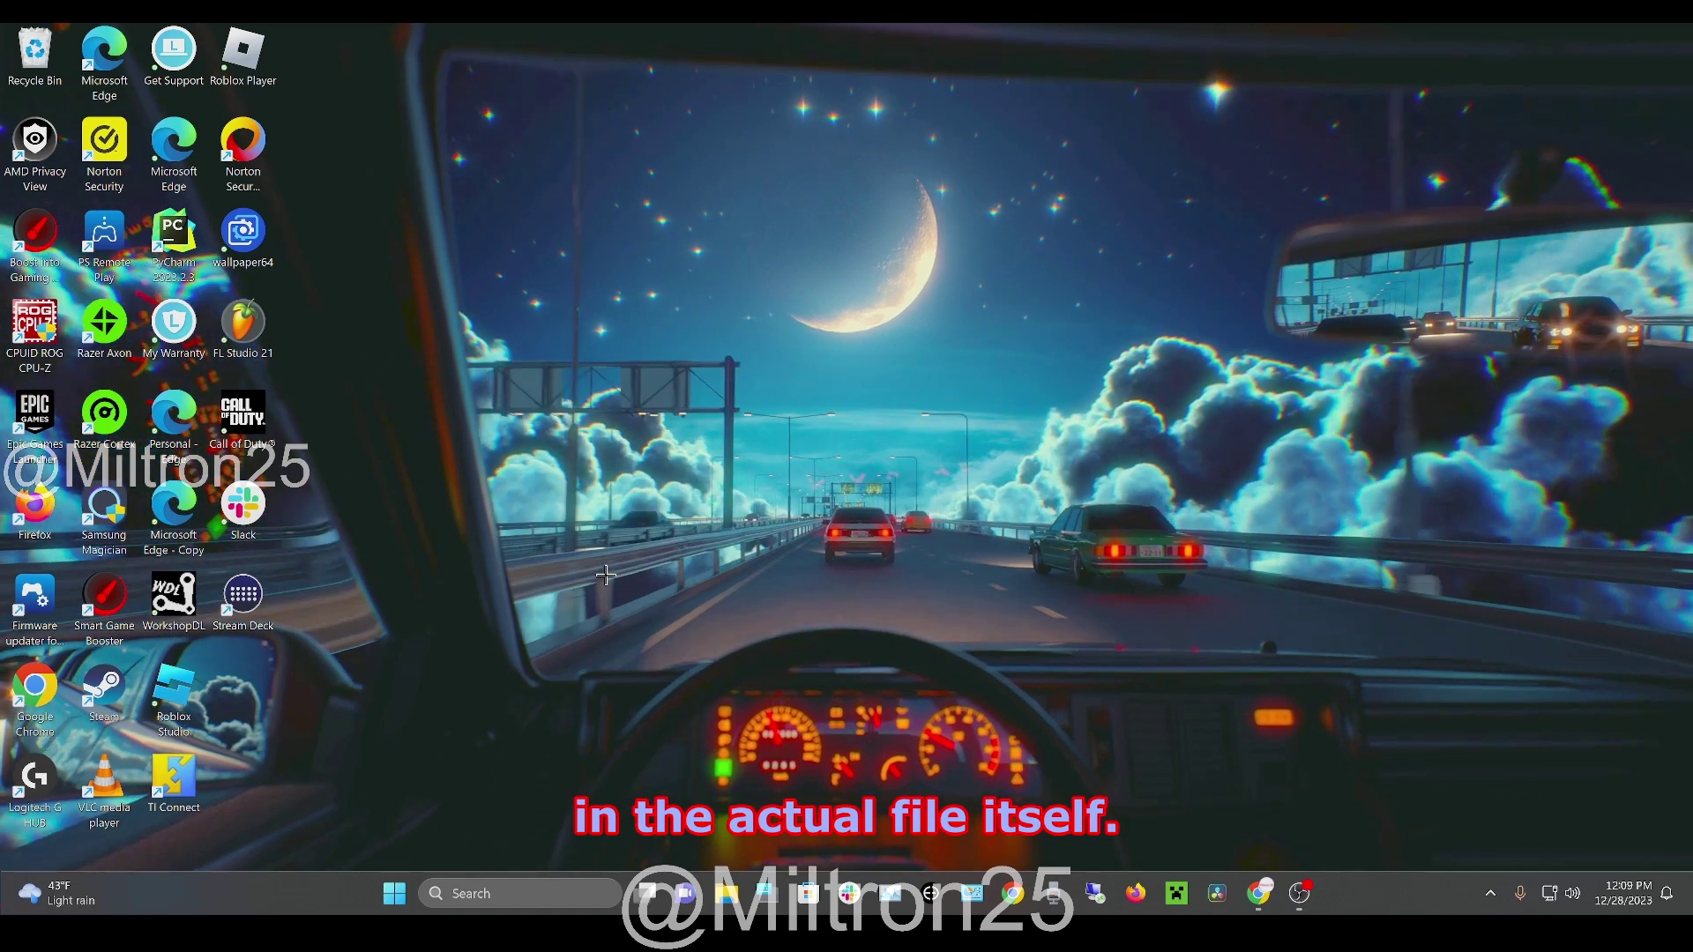
Step: Open the system setting for hidden files, have hidden and system files shown in File Explorer, and close Settings
{"action": "left_click", "coordinate": [540, 894]}
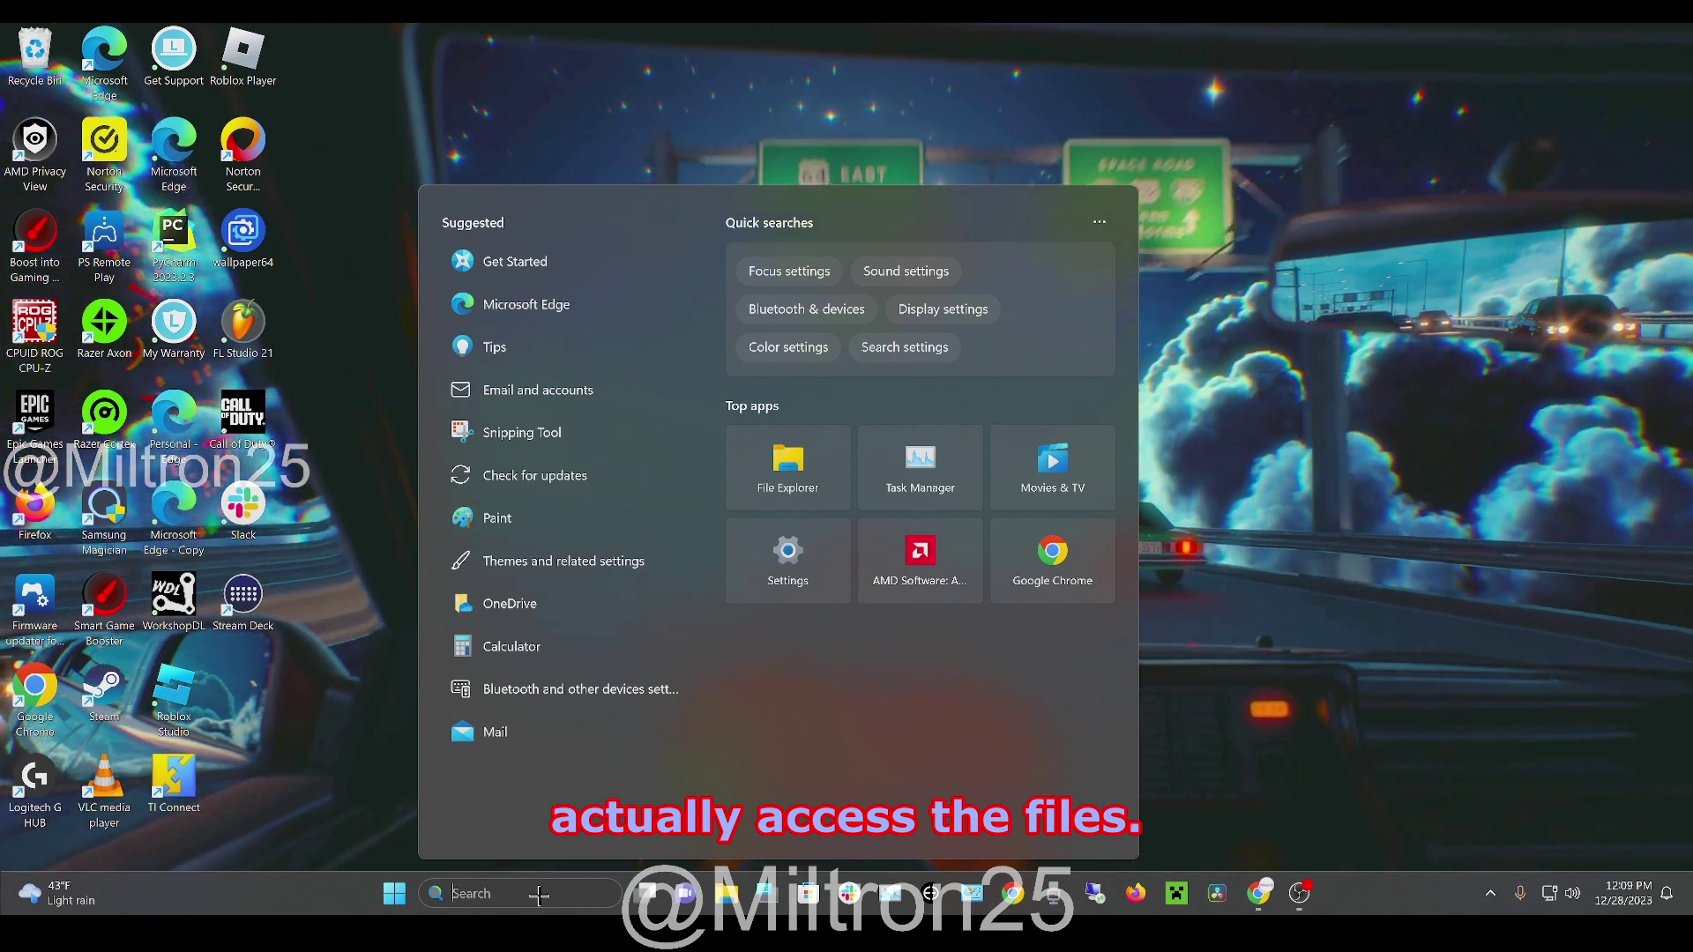
{"action": "type", "text": "hidd"}
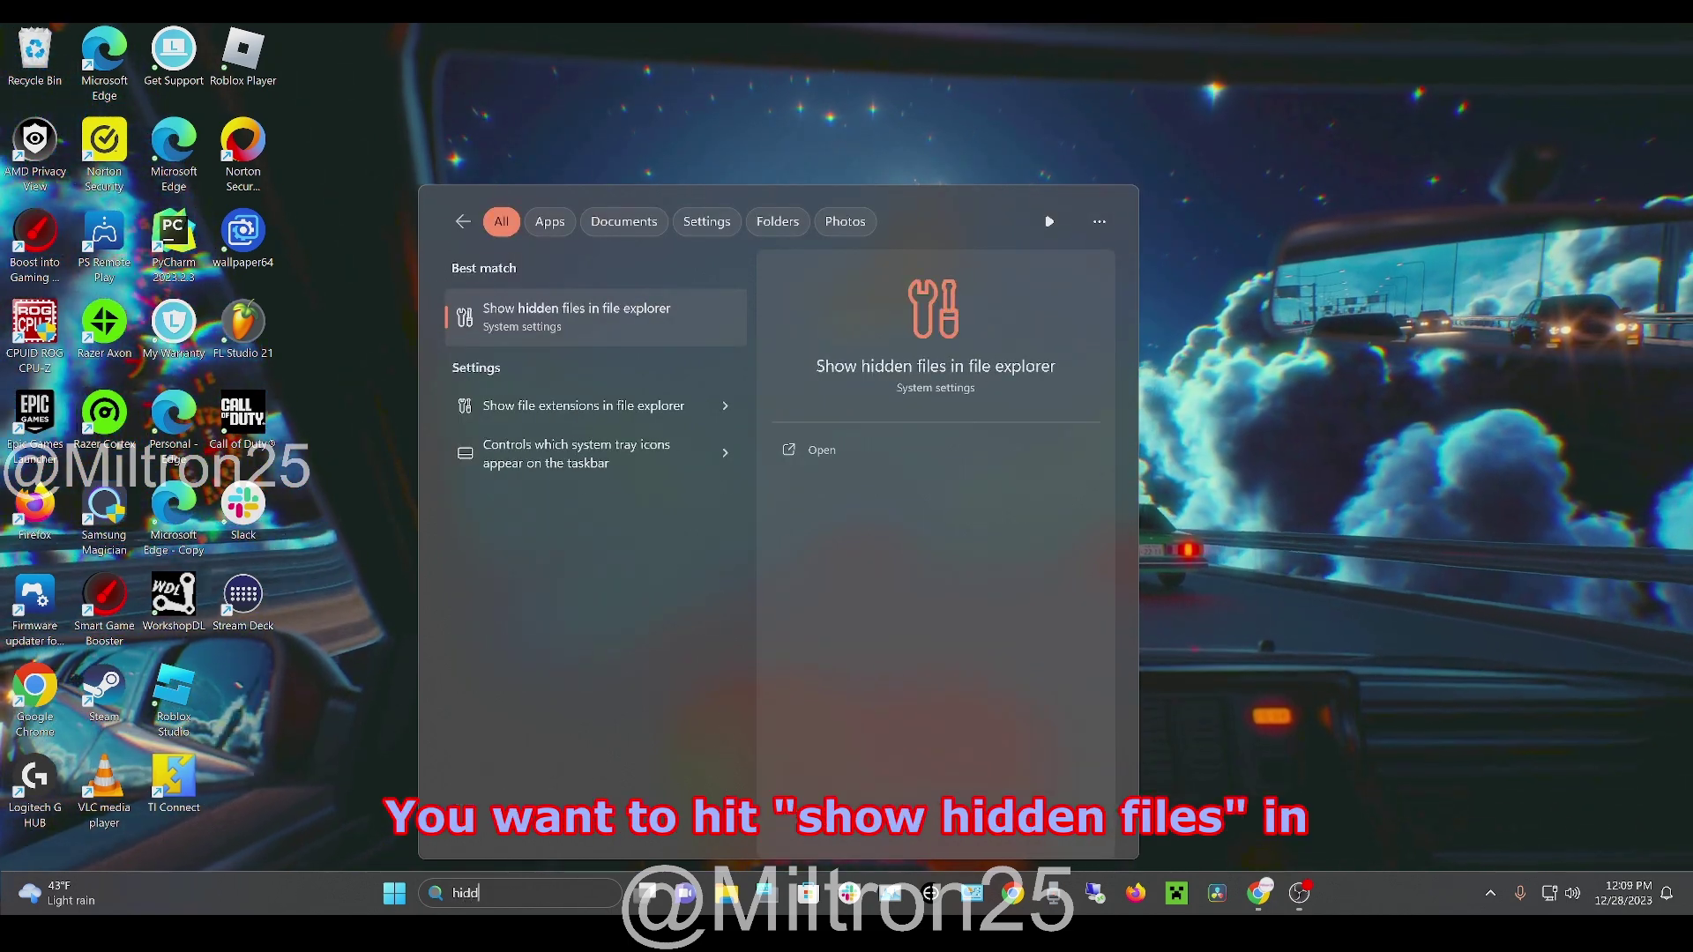
{"action": "left_click", "coordinate": [632, 328]}
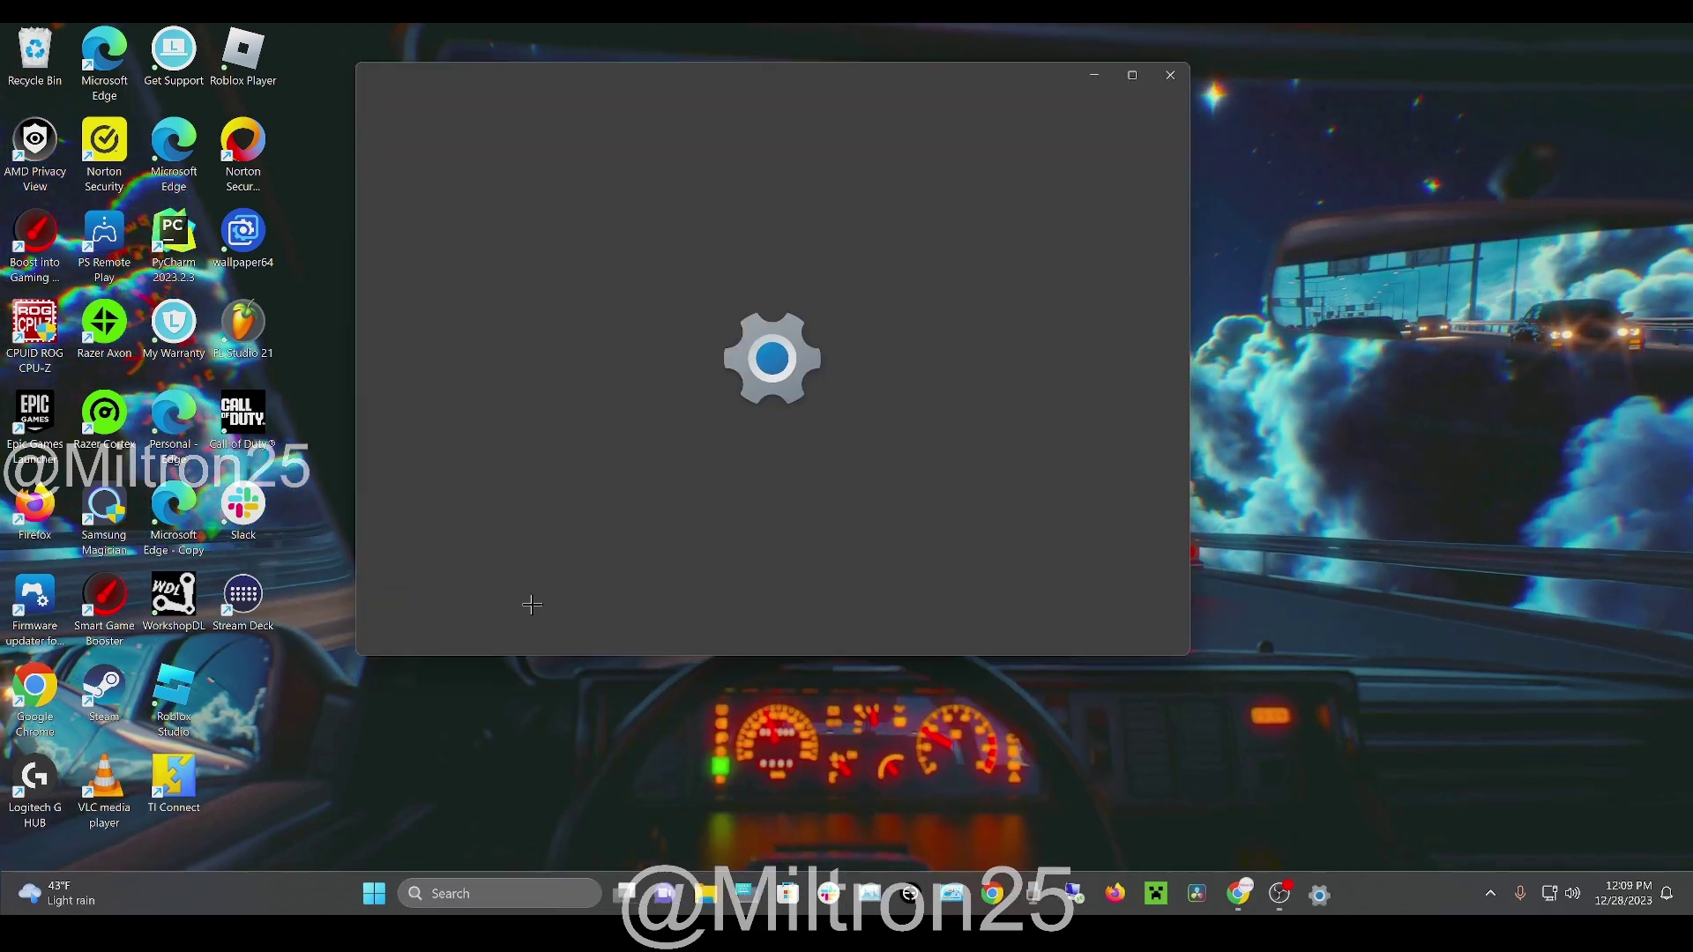
{"action": "left_click_drag", "start_coordinate": [921, 78], "coordinate": [849, 167]}
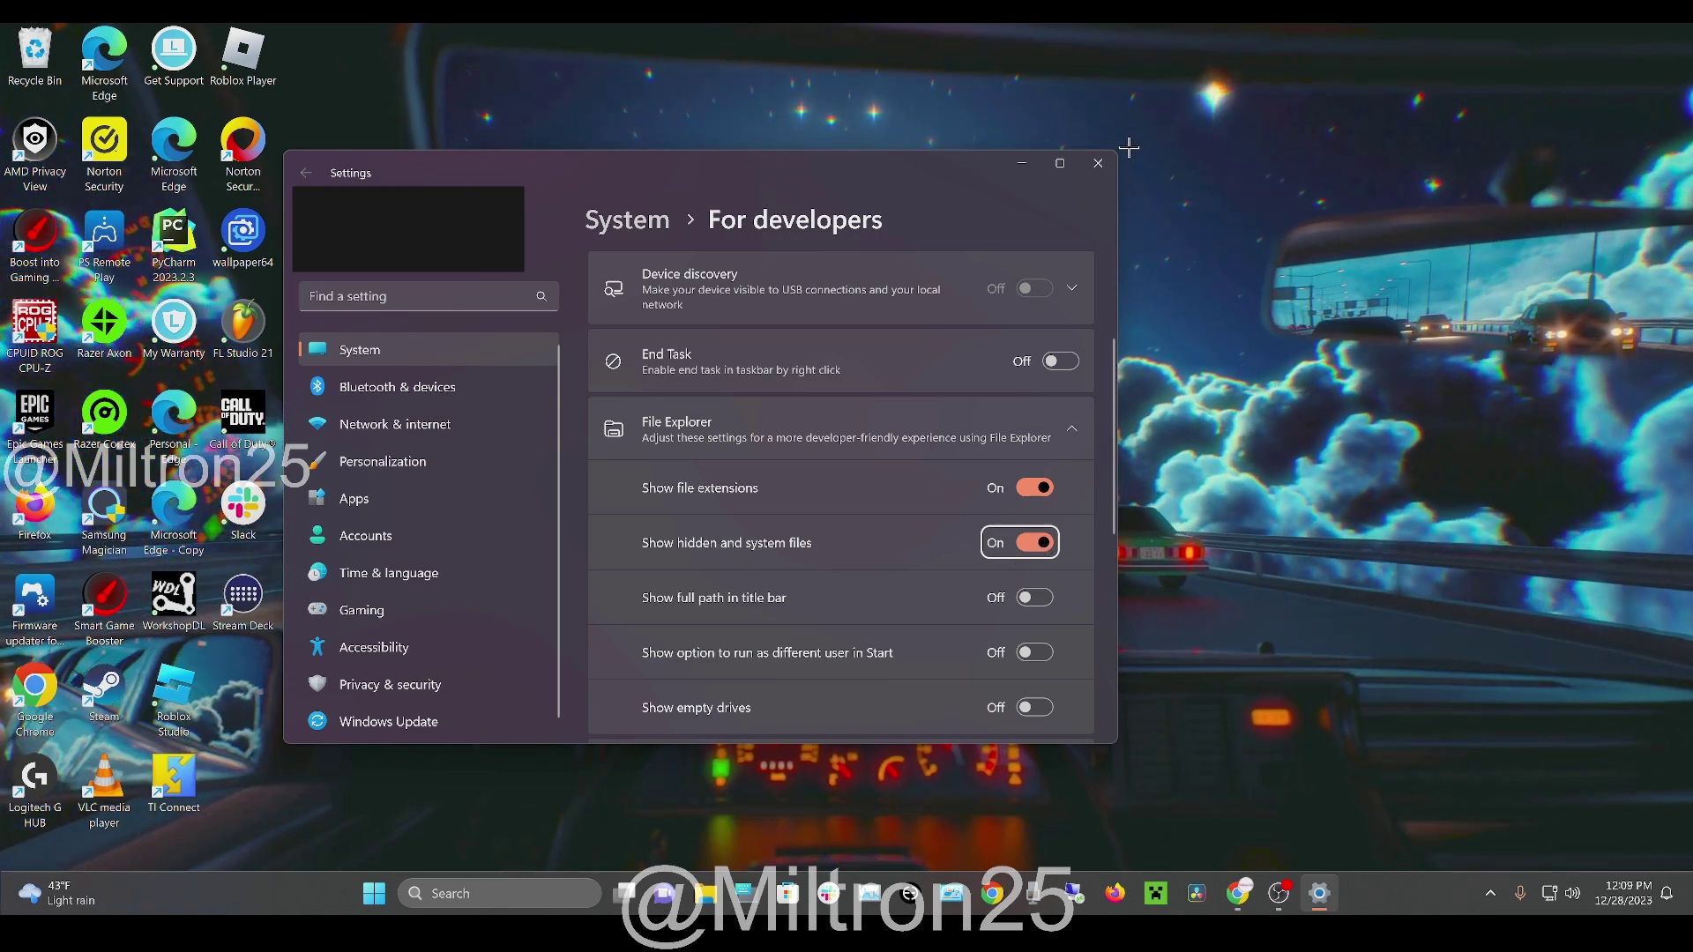
{"action": "left_click", "coordinate": [1104, 159]}
Step: Open the local application data folder using %localappdata%
{"action": "key", "text": "super"}
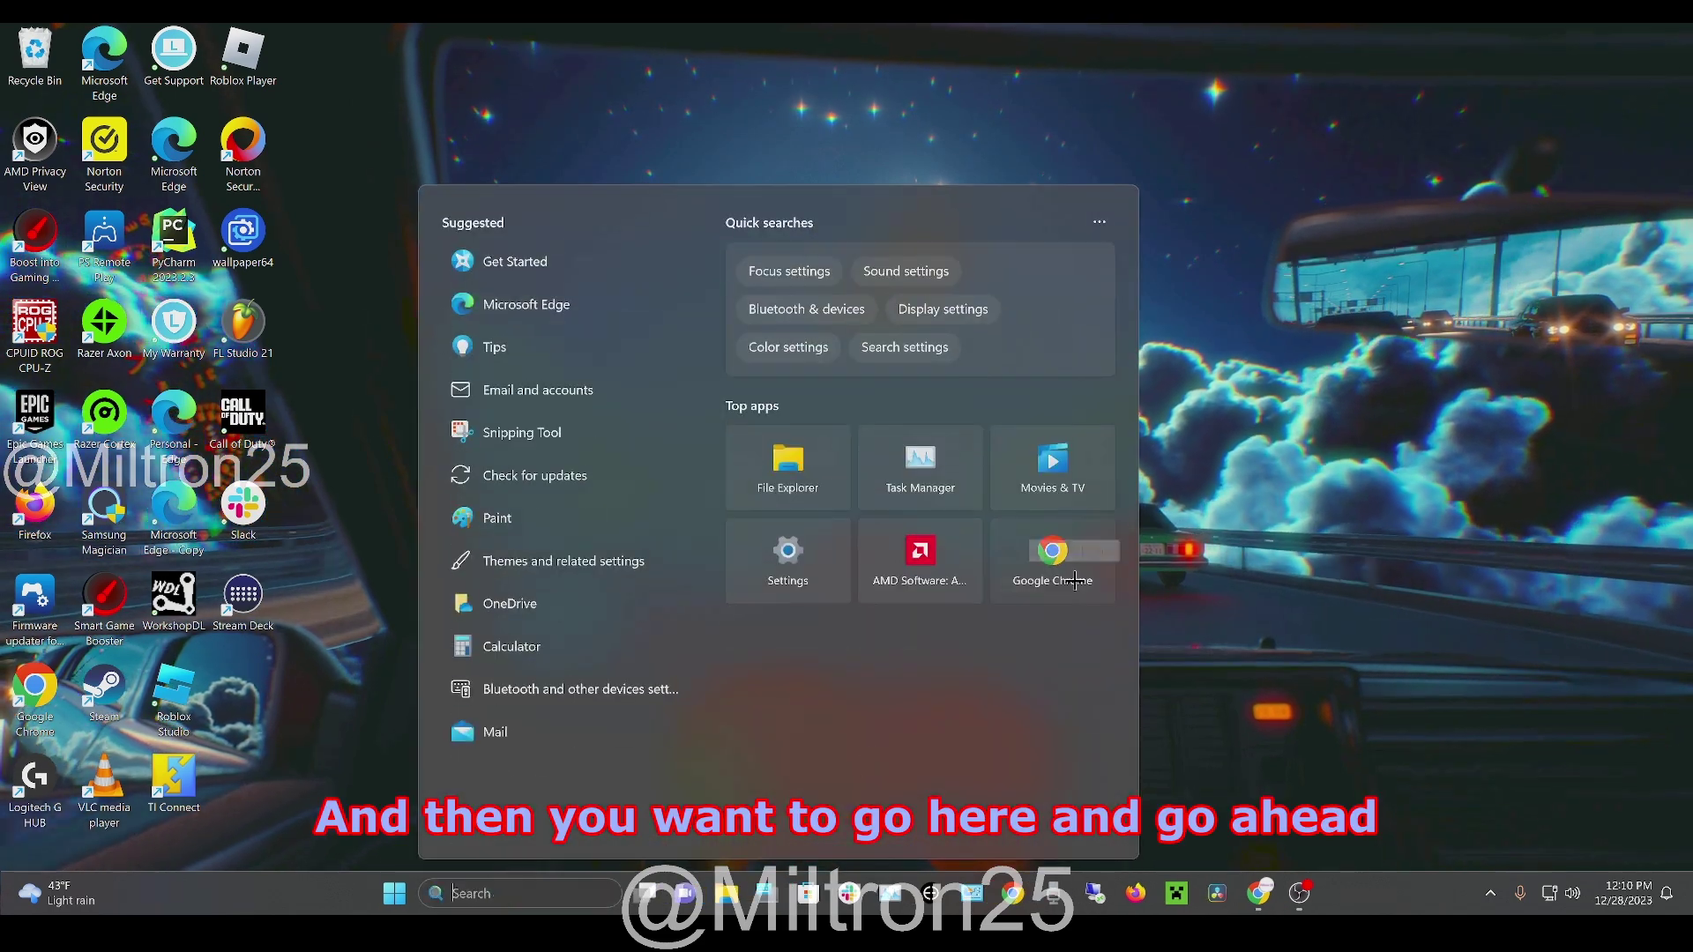
{"action": "type", "text": "%locala"}
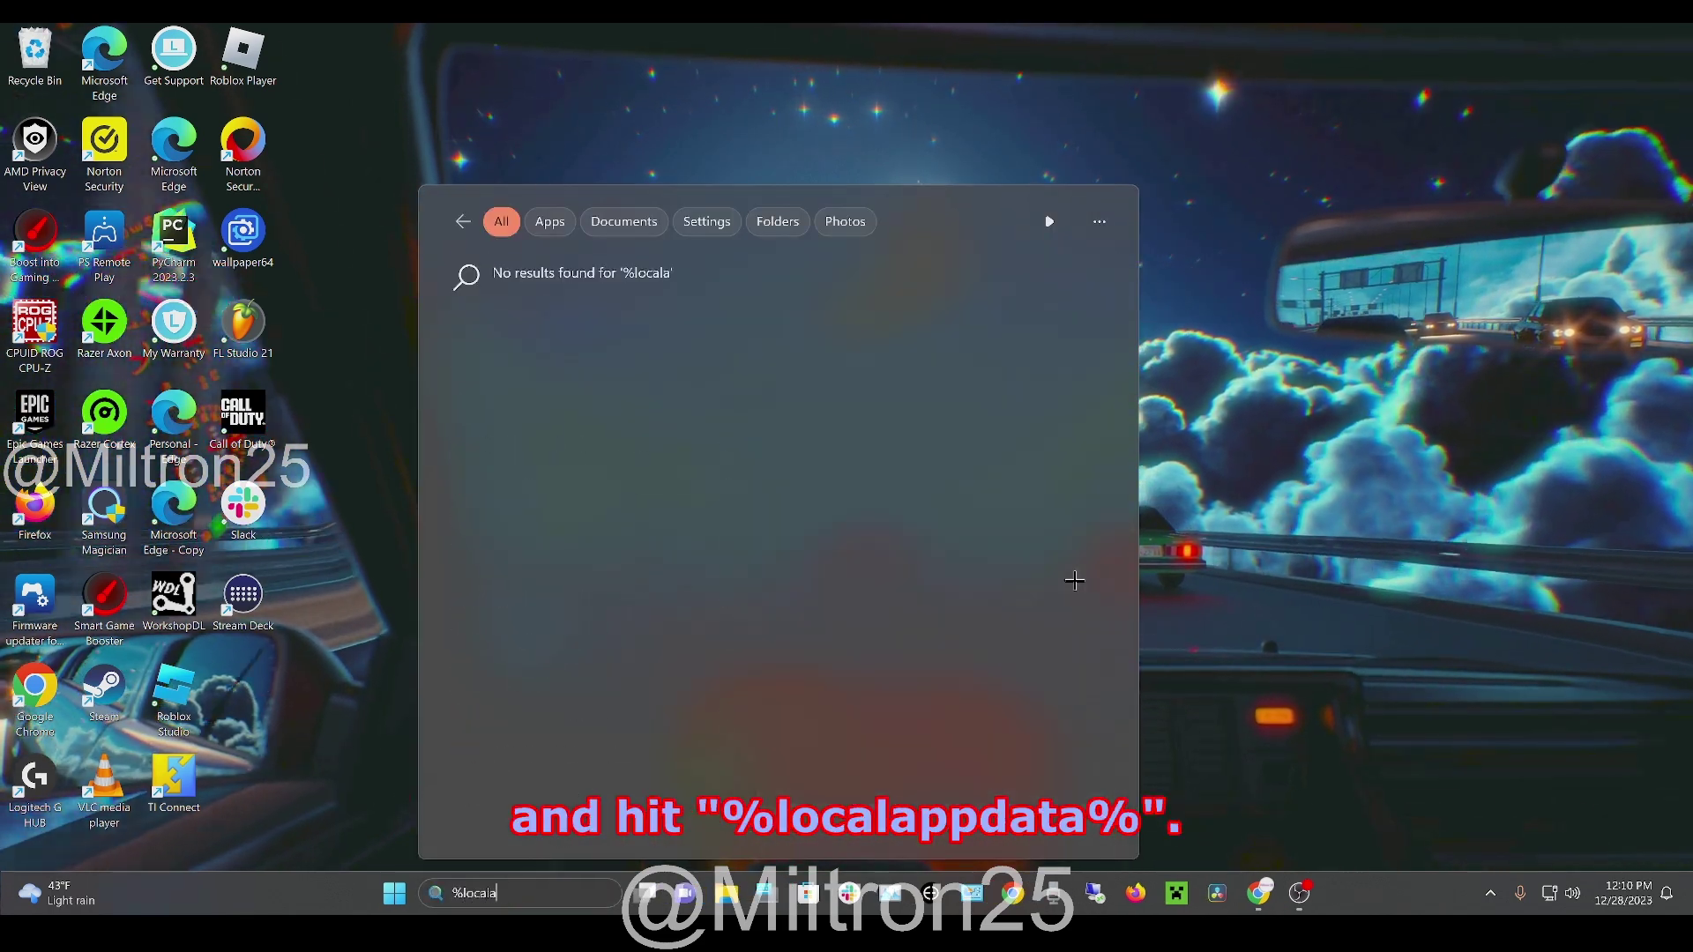
{"action": "type", "text": "ppdata%"}
{"action": "key", "text": "Return"}
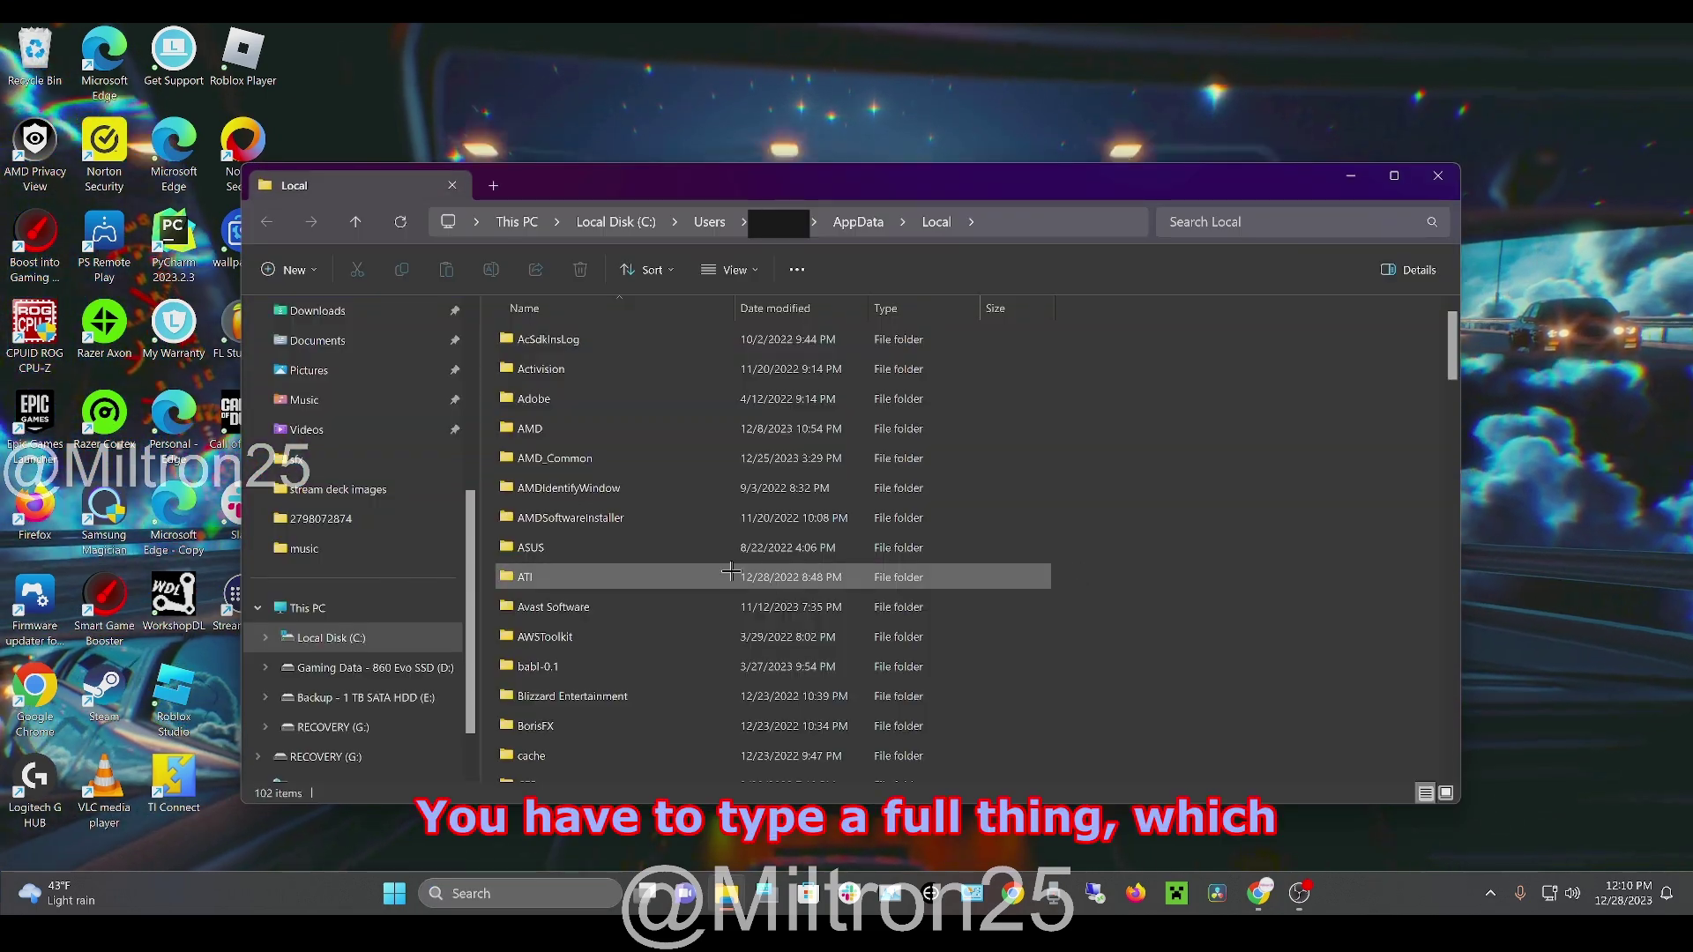
Step: Go to the FortniteGame\Saved\Config\WindowsClient folder and check its full path
{"action": "scroll", "coordinate": [724, 571], "scroll_direction": "down", "scroll_amount": 10}
{"action": "scroll", "coordinate": [635, 529], "scroll_direction": "up", "scroll_amount": 2}
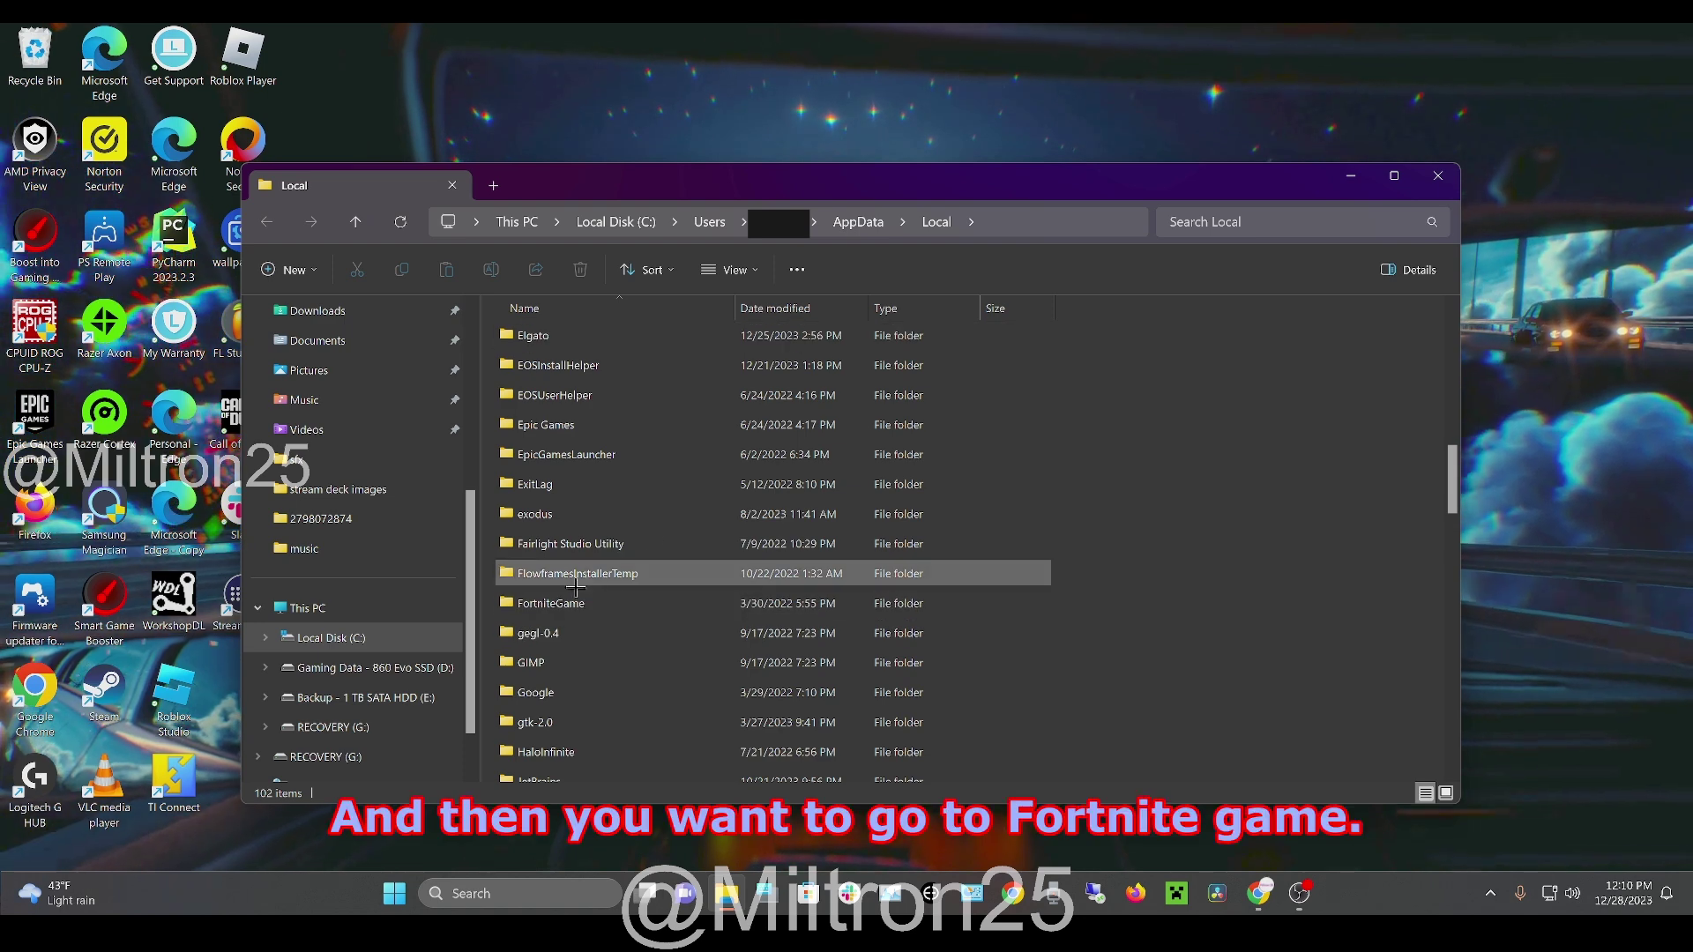
{"action": "double_click", "coordinate": [592, 611]}
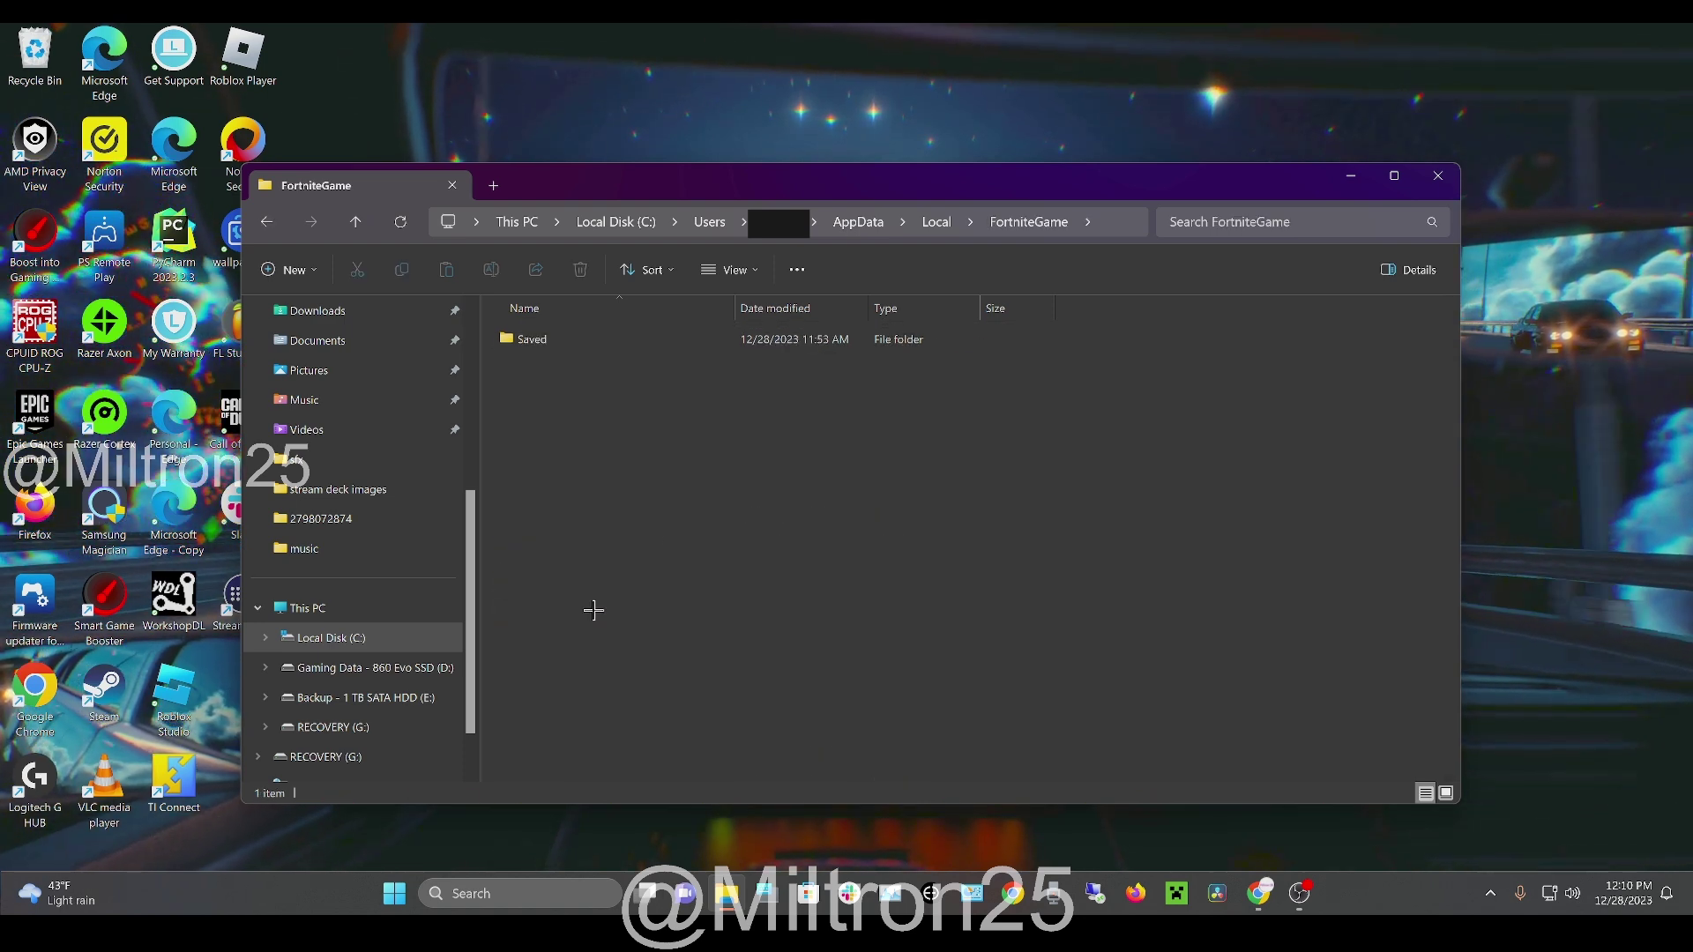
{"action": "double_click", "coordinate": [605, 336]}
{"action": "double_click", "coordinate": [586, 368]}
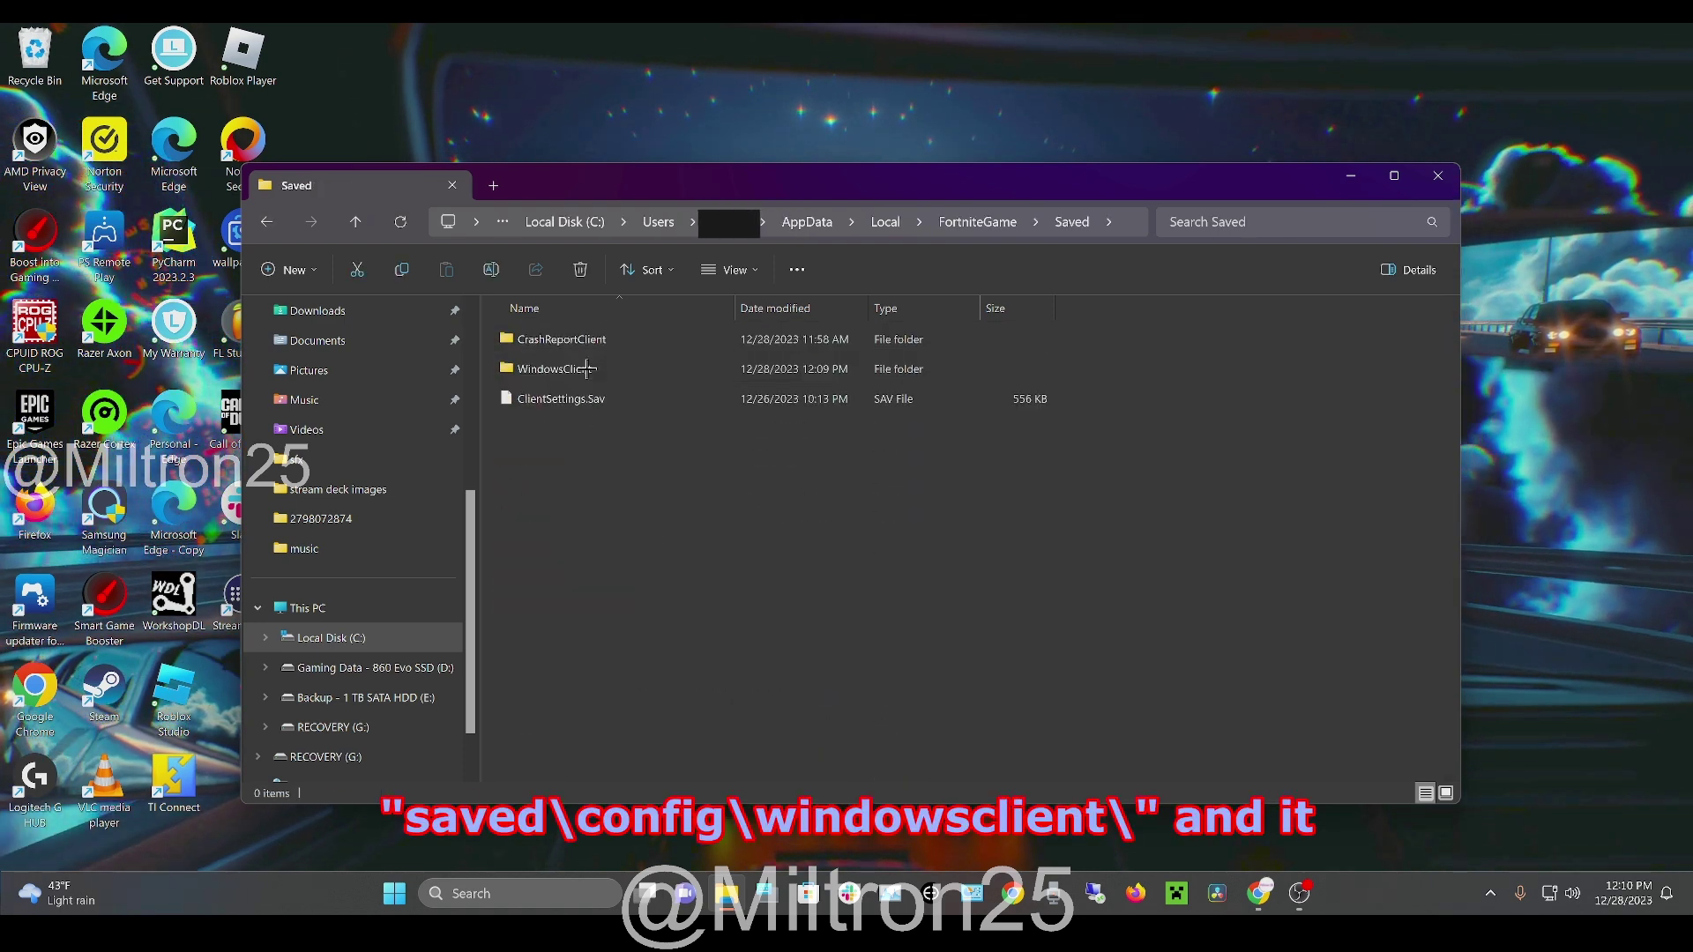
{"action": "double_click", "coordinate": [637, 369]}
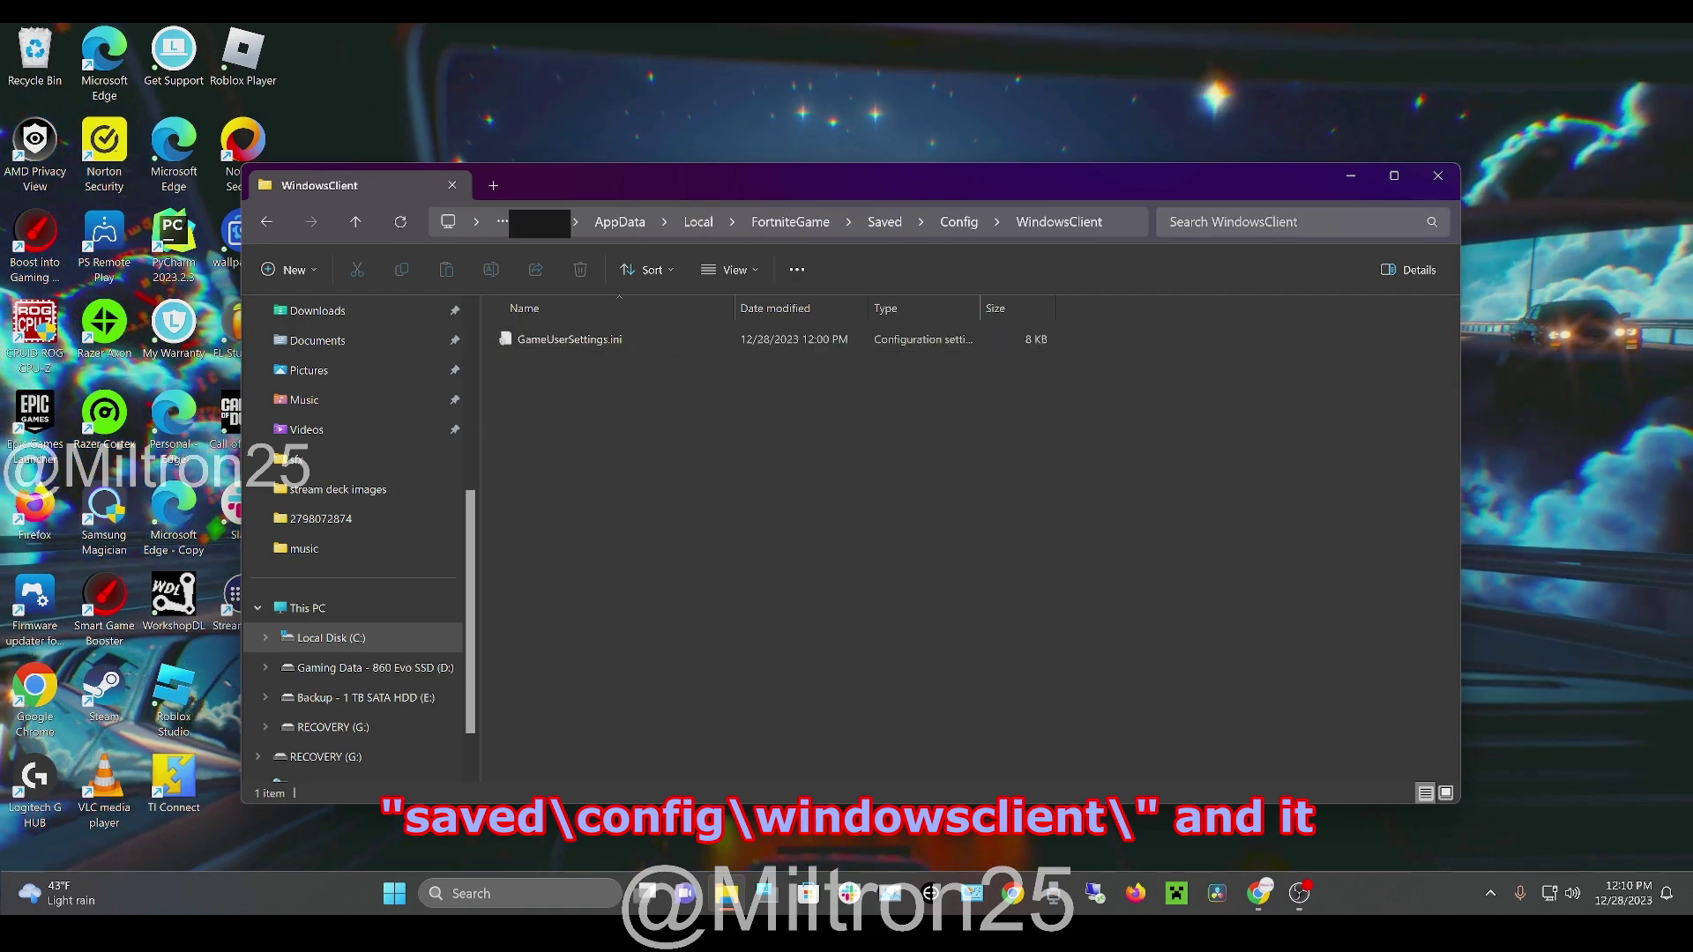
{"action": "left_click", "coordinate": [1111, 221]}
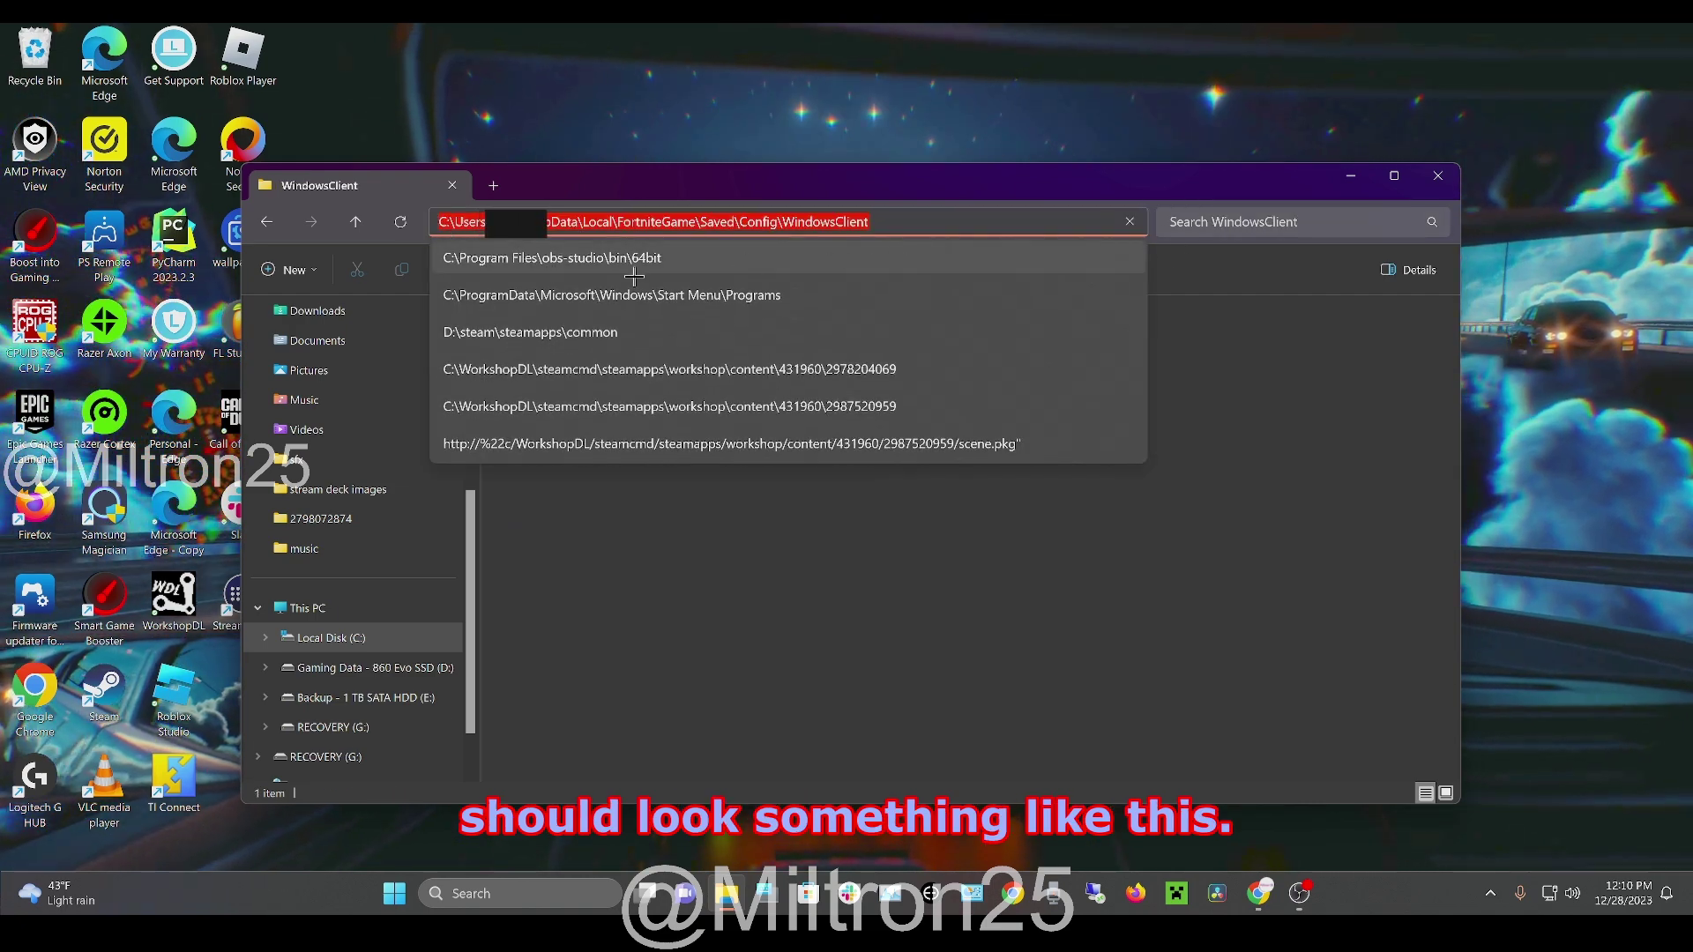
{"action": "left_click", "coordinate": [835, 635]}
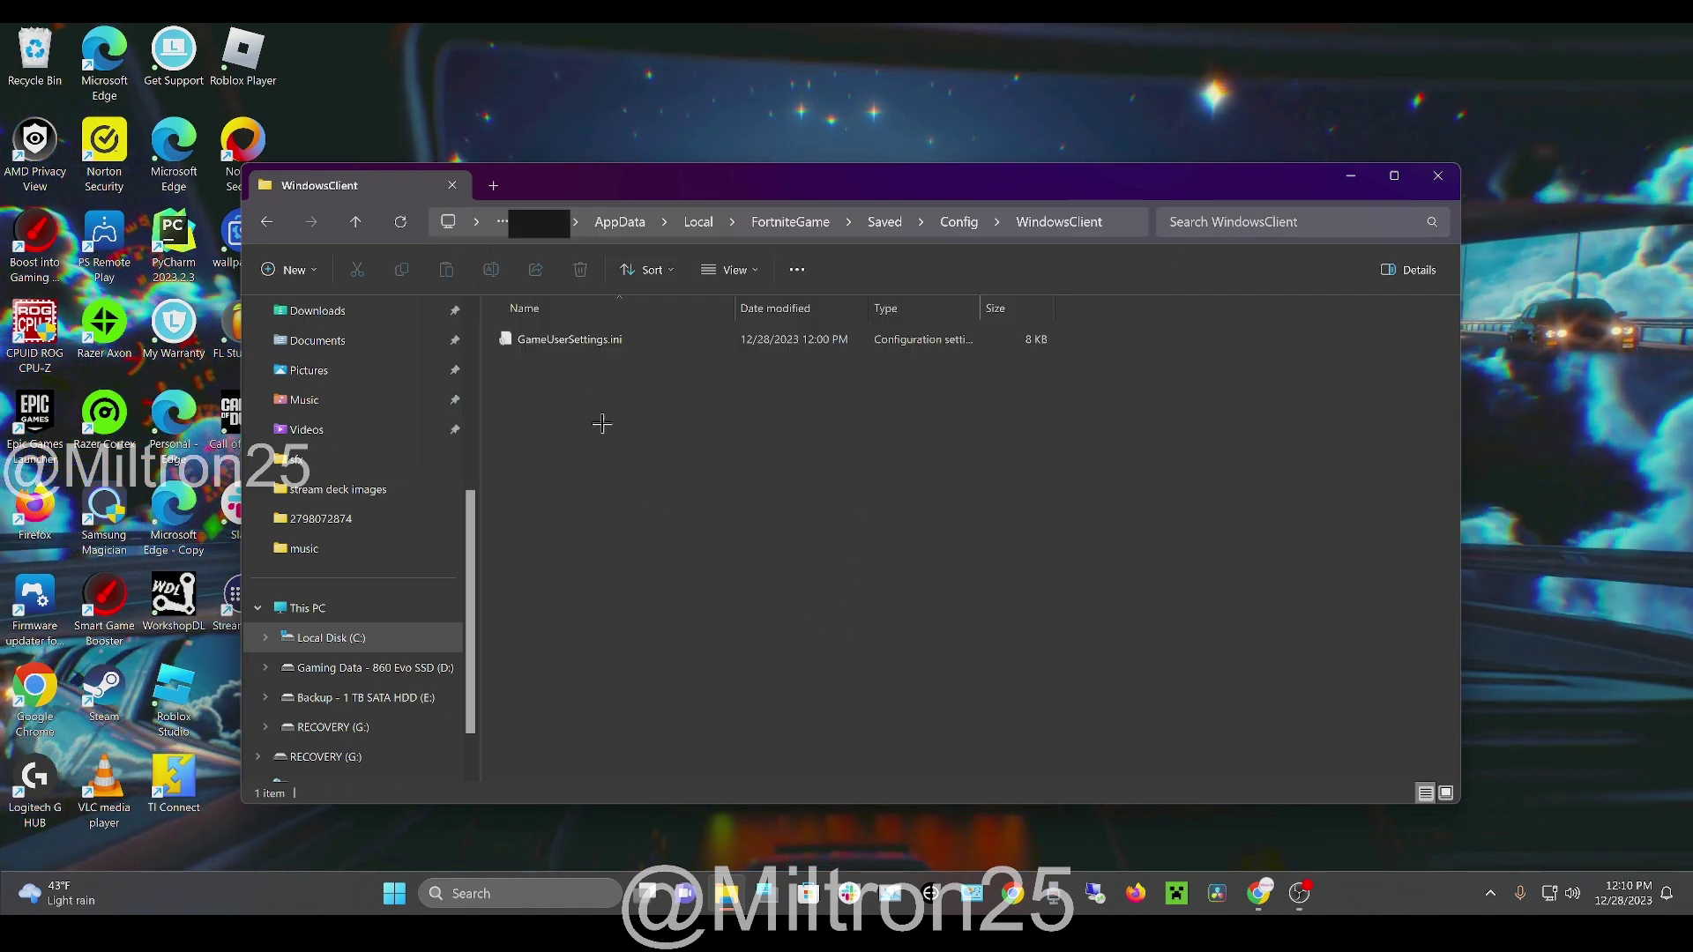
Step: Delete the GameUserSettings.ini file from the WindowsClient folder and close File Explorer
{"action": "right_click", "coordinate": [648, 347]}
{"action": "left_click", "coordinate": [695, 703]}
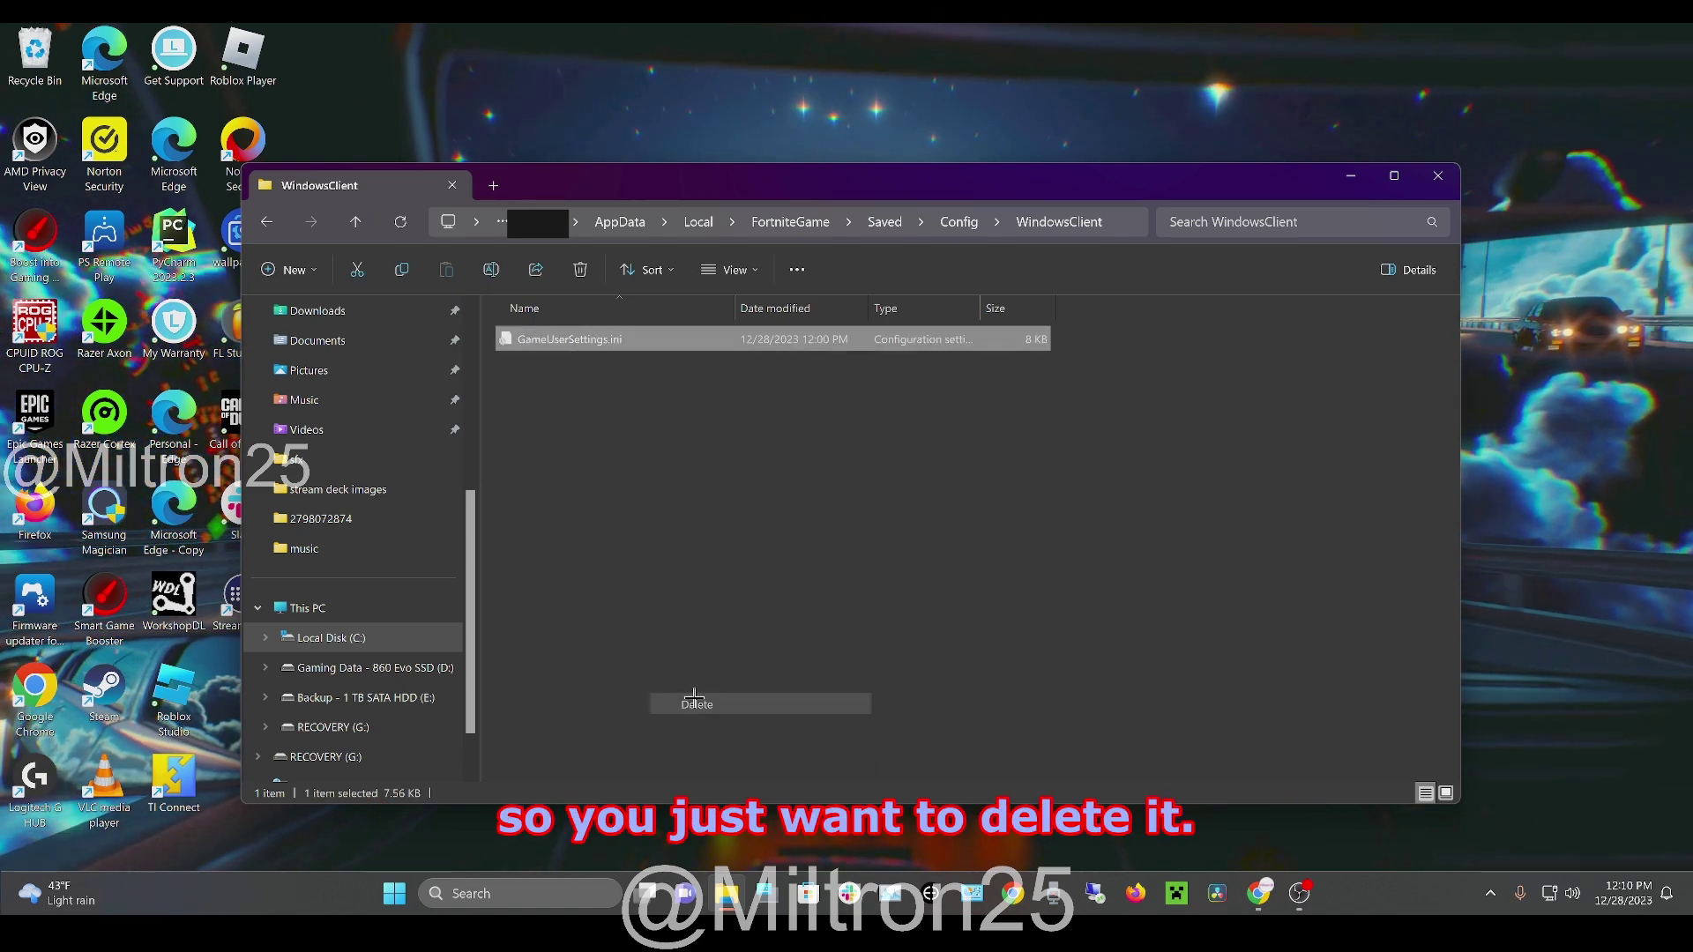
{"action": "left_click", "coordinate": [1457, 173]}
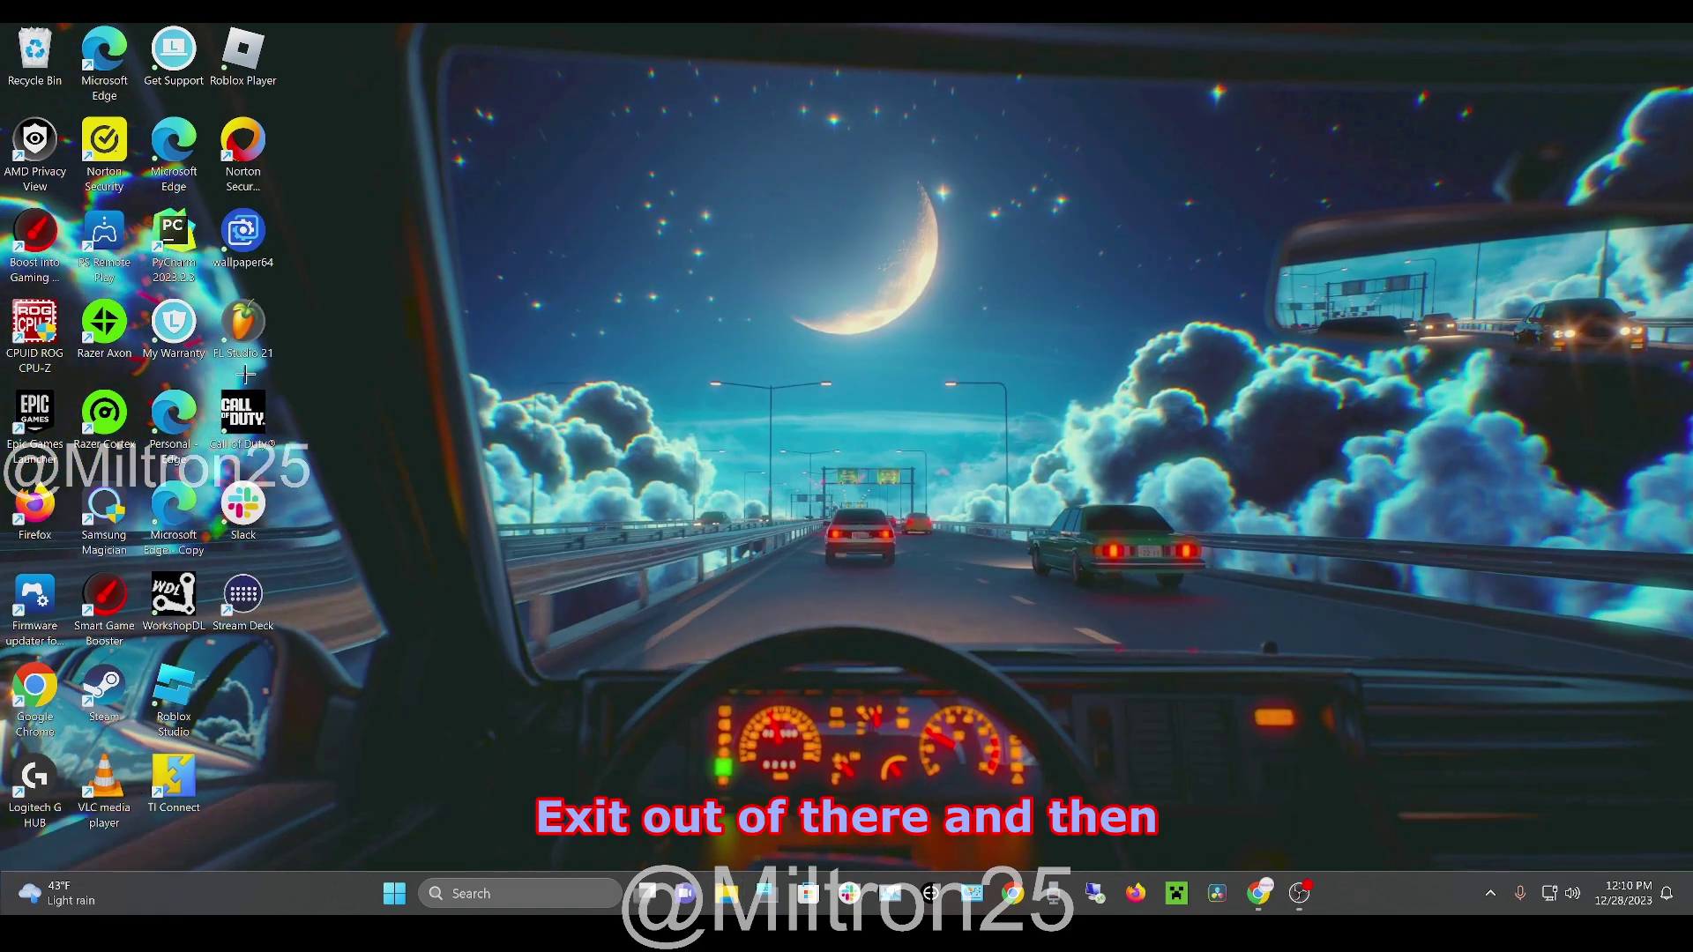
Step: Switch to the Epic Games Launcher and show the game library
{"action": "double_click", "coordinate": [18, 430]}
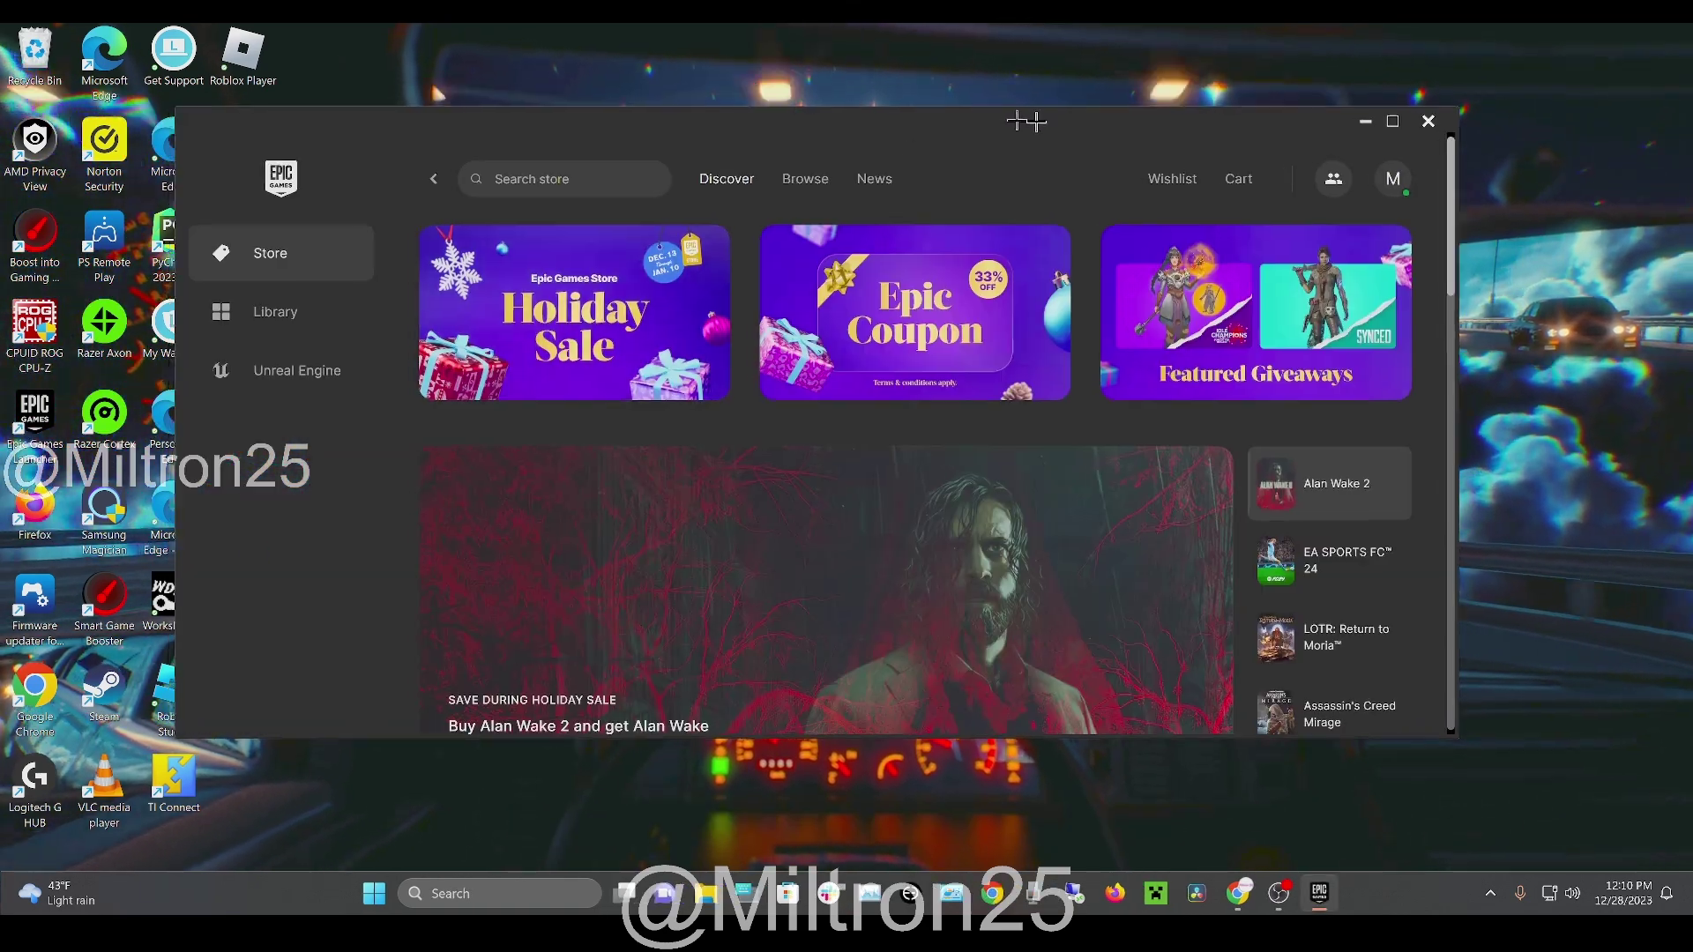
{"action": "left_click_drag", "start_coordinate": [1026, 121], "coordinate": [1127, 140]}
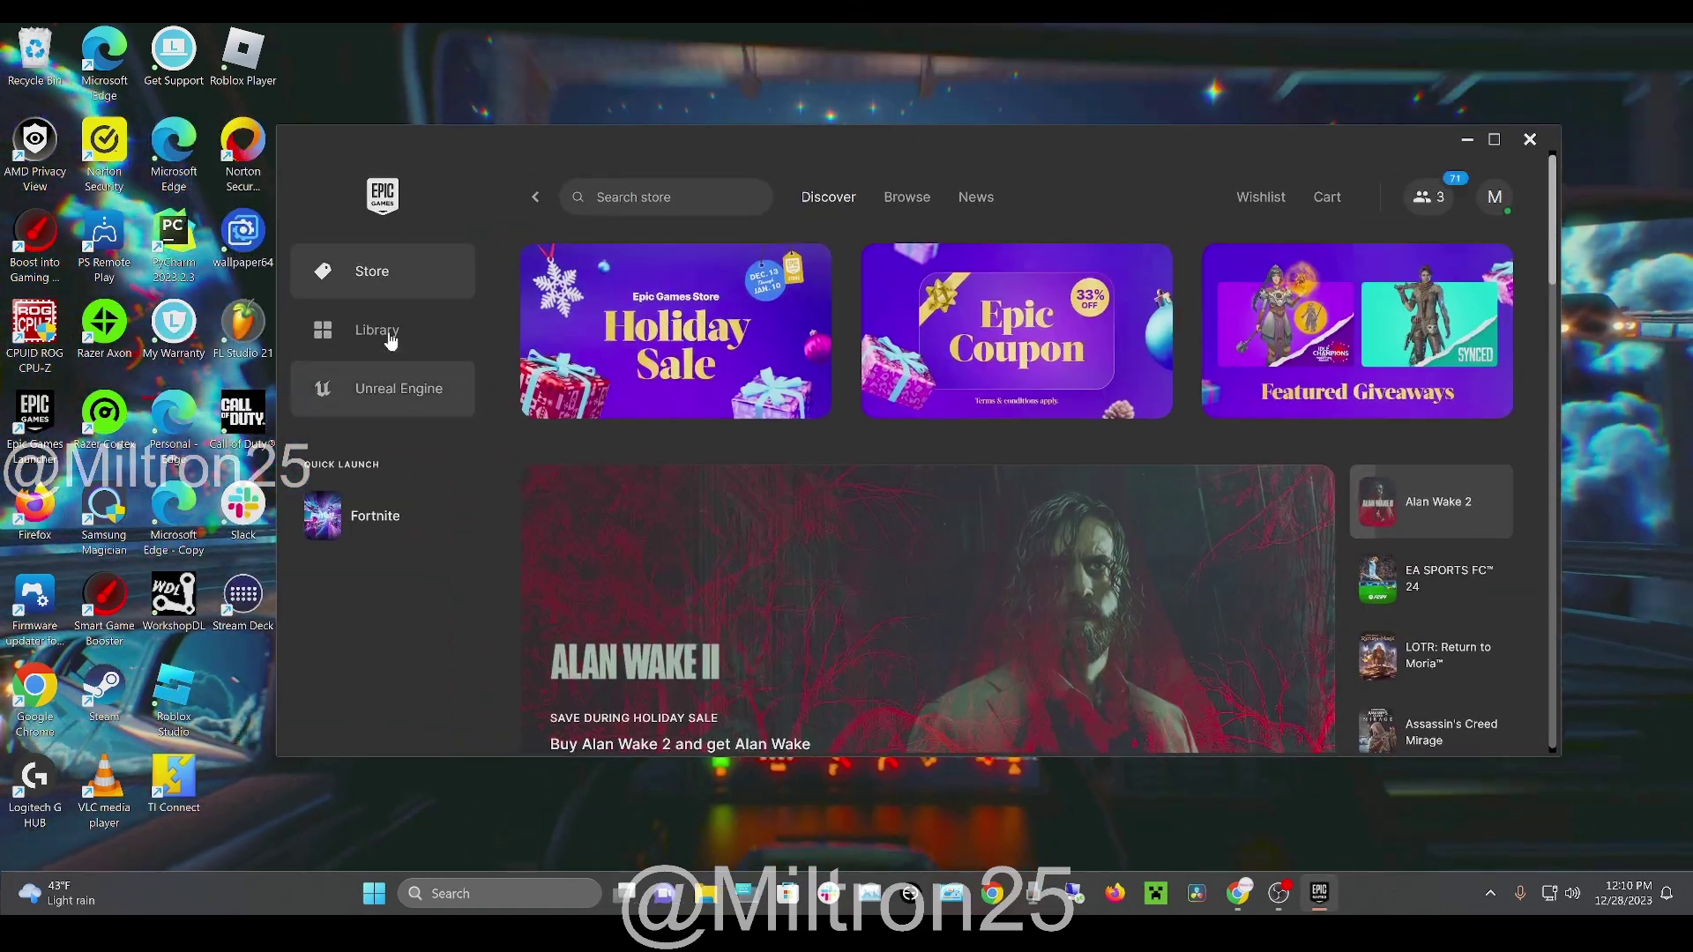
{"action": "left_click", "coordinate": [444, 334]}
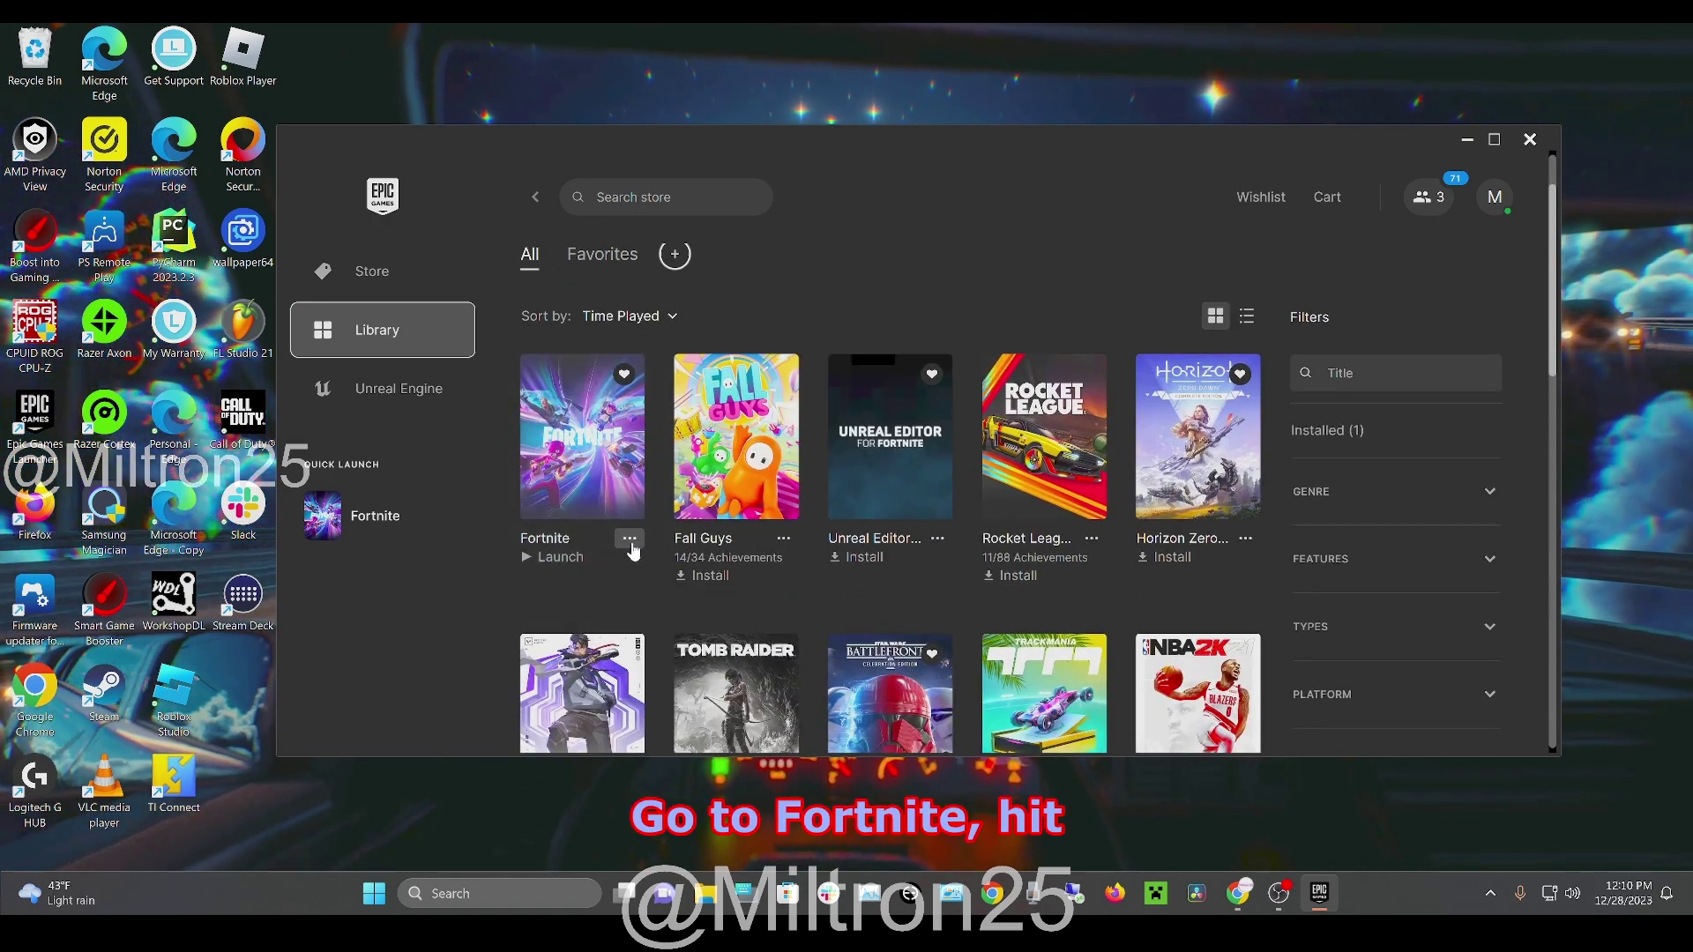
Step: Verify Fortnite's game files from its management options and check the progress in the downloads list
{"action": "left_click", "coordinate": [627, 539]}
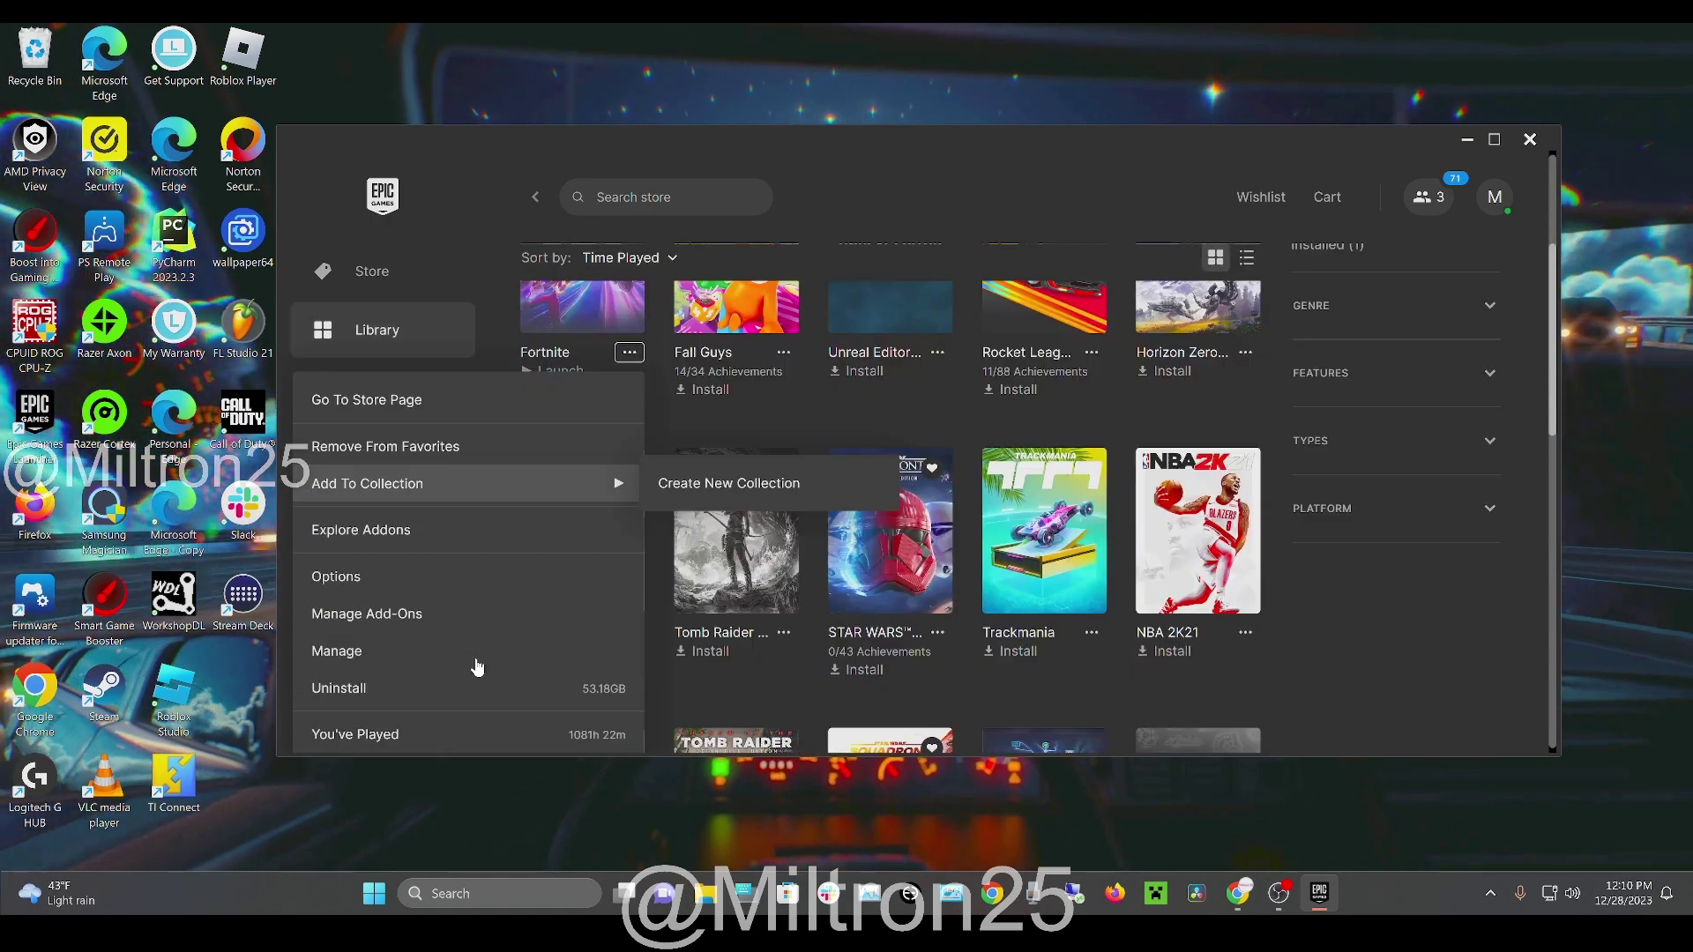
{"action": "left_click", "coordinate": [353, 653]}
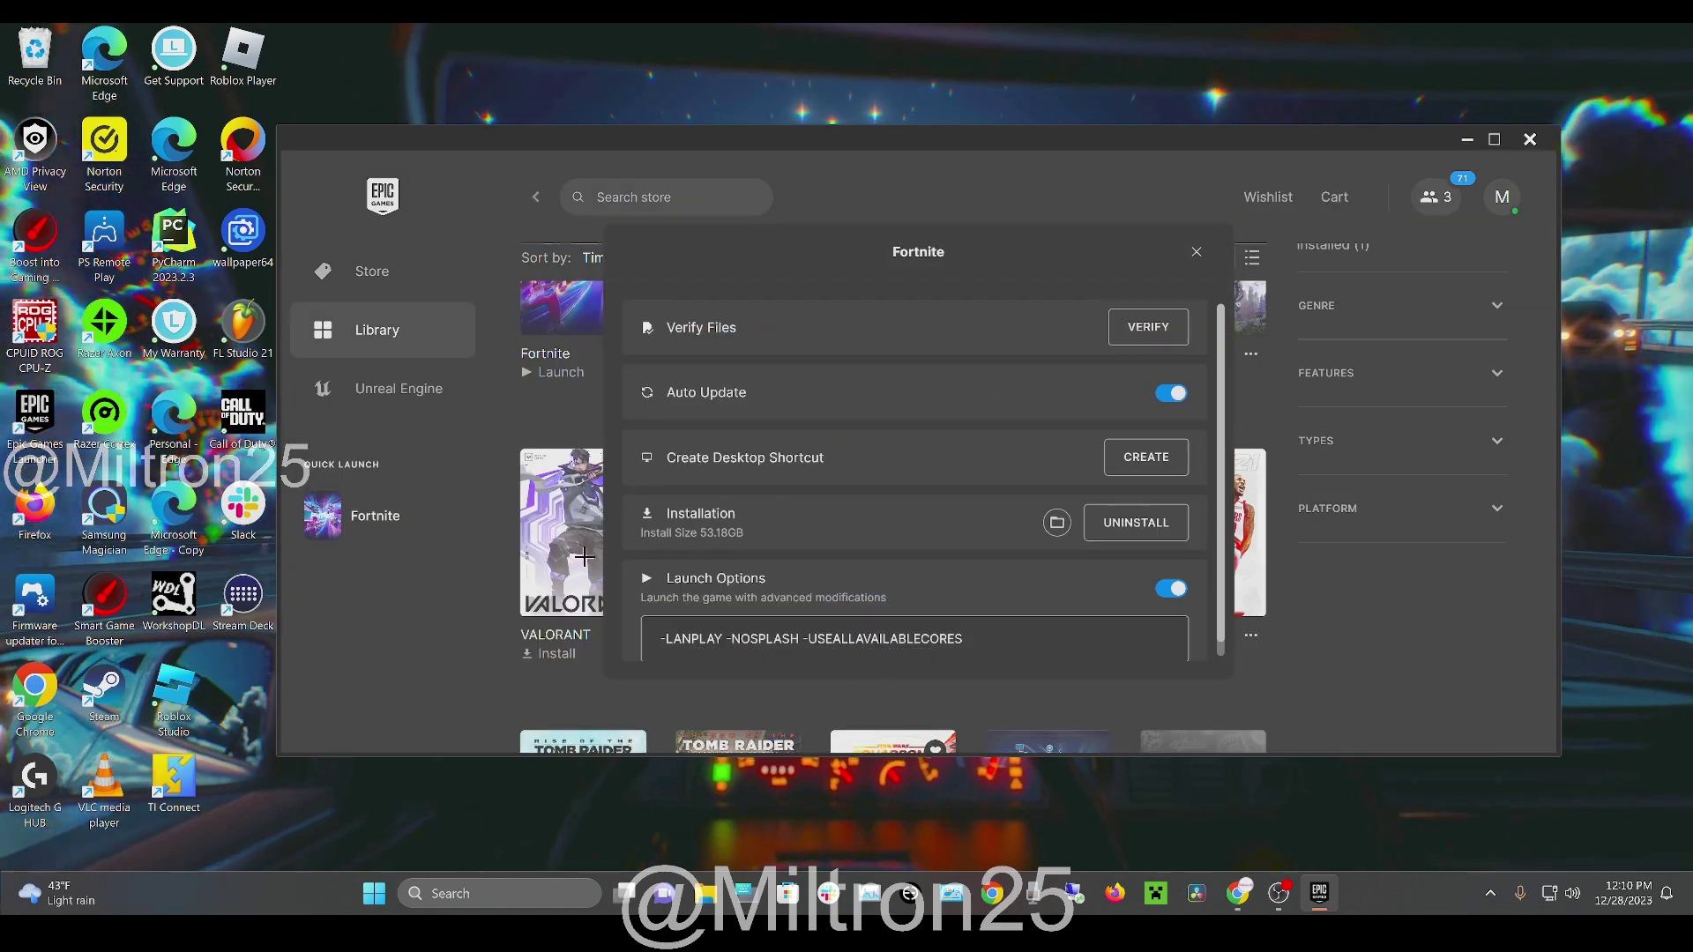
{"action": "left_click", "coordinate": [1149, 327]}
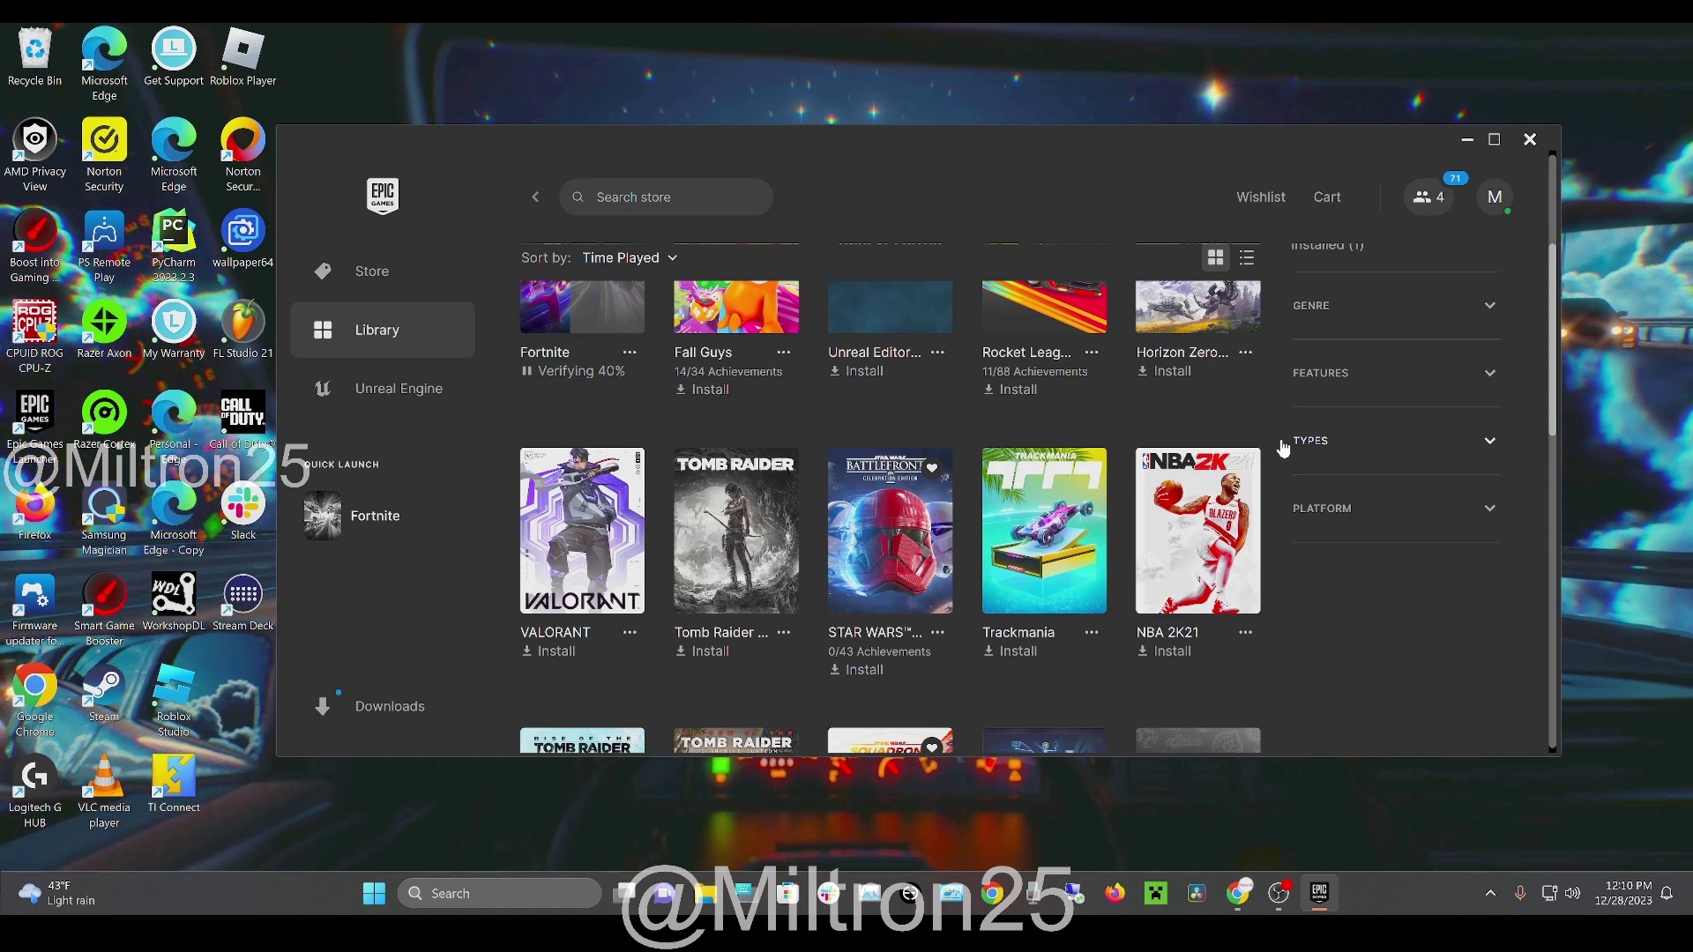
{"action": "left_click", "coordinate": [392, 707]}
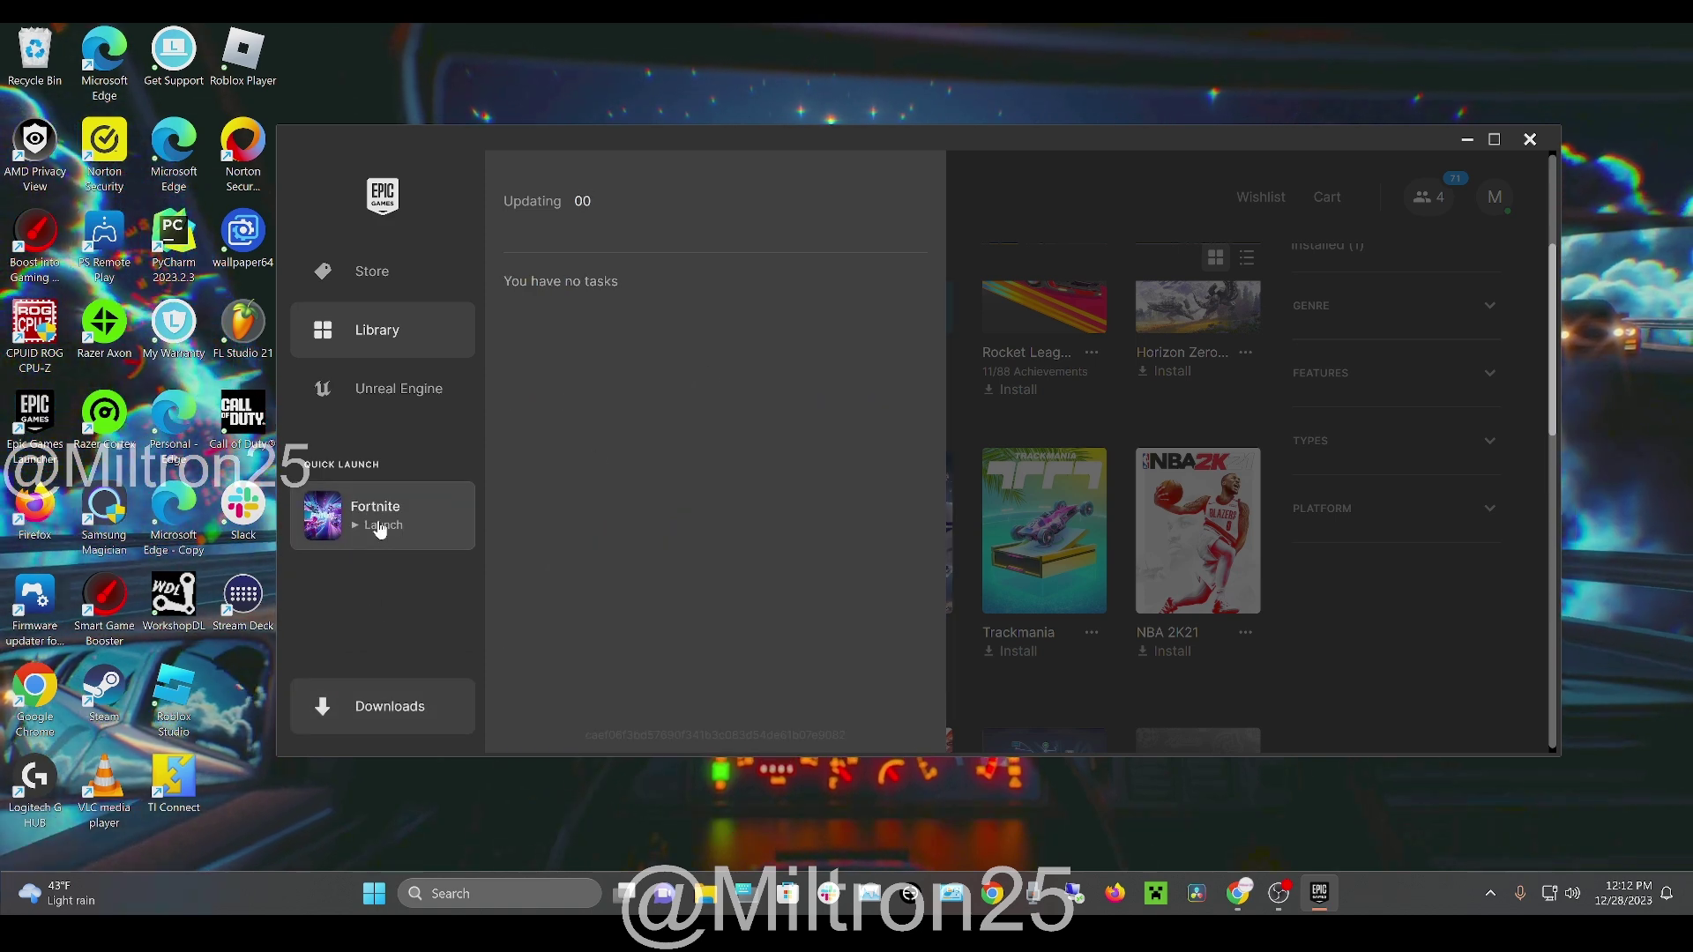
Step: Get into the Fortnite lobby with the launcher closed, declining the automatic best settings and leaving the Battle Pass offer
{"action": "left_click", "coordinate": [1528, 141]}
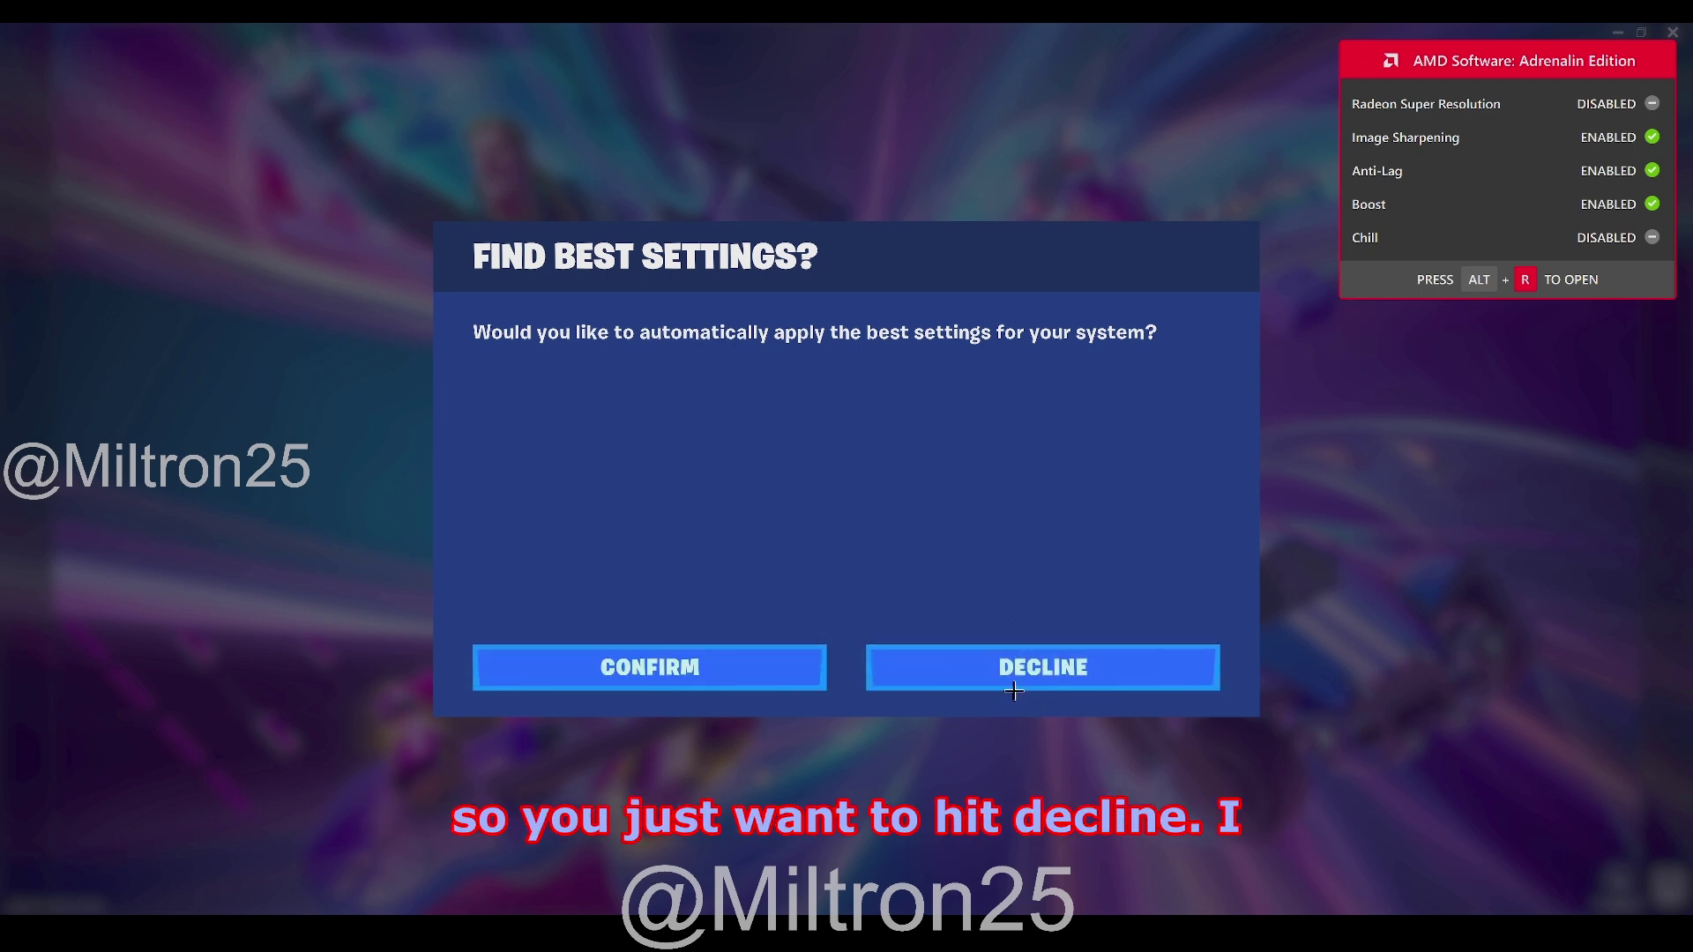
{"action": "left_click", "coordinate": [1084, 677]}
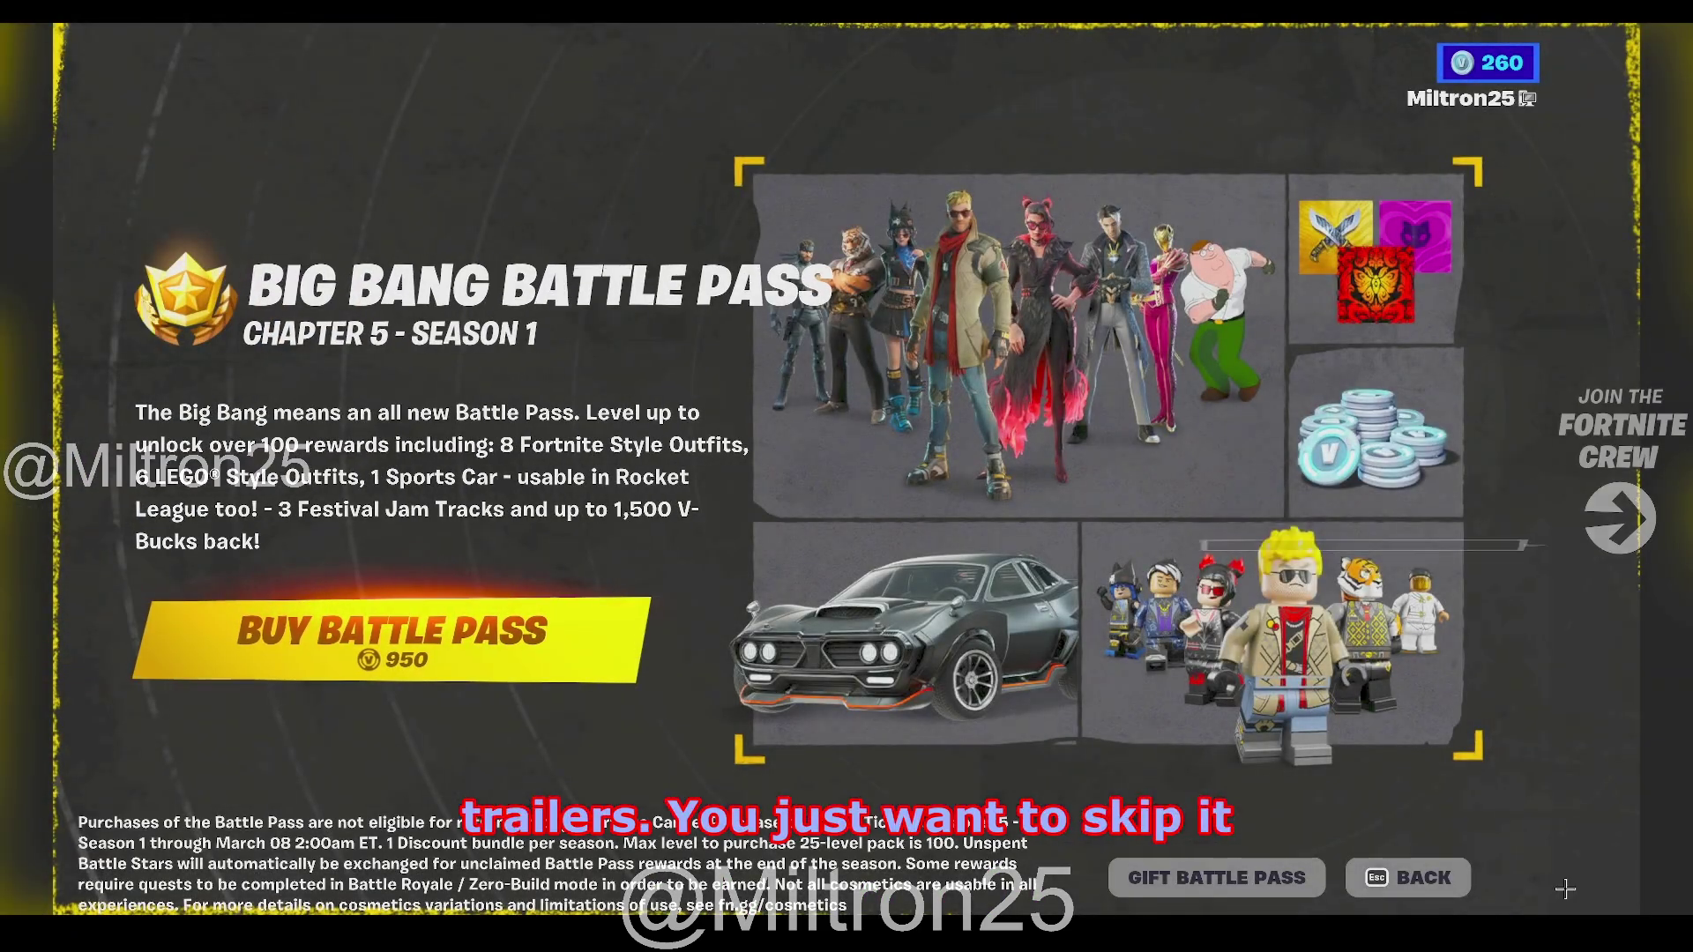
{"action": "left_click", "coordinate": [1404, 854]}
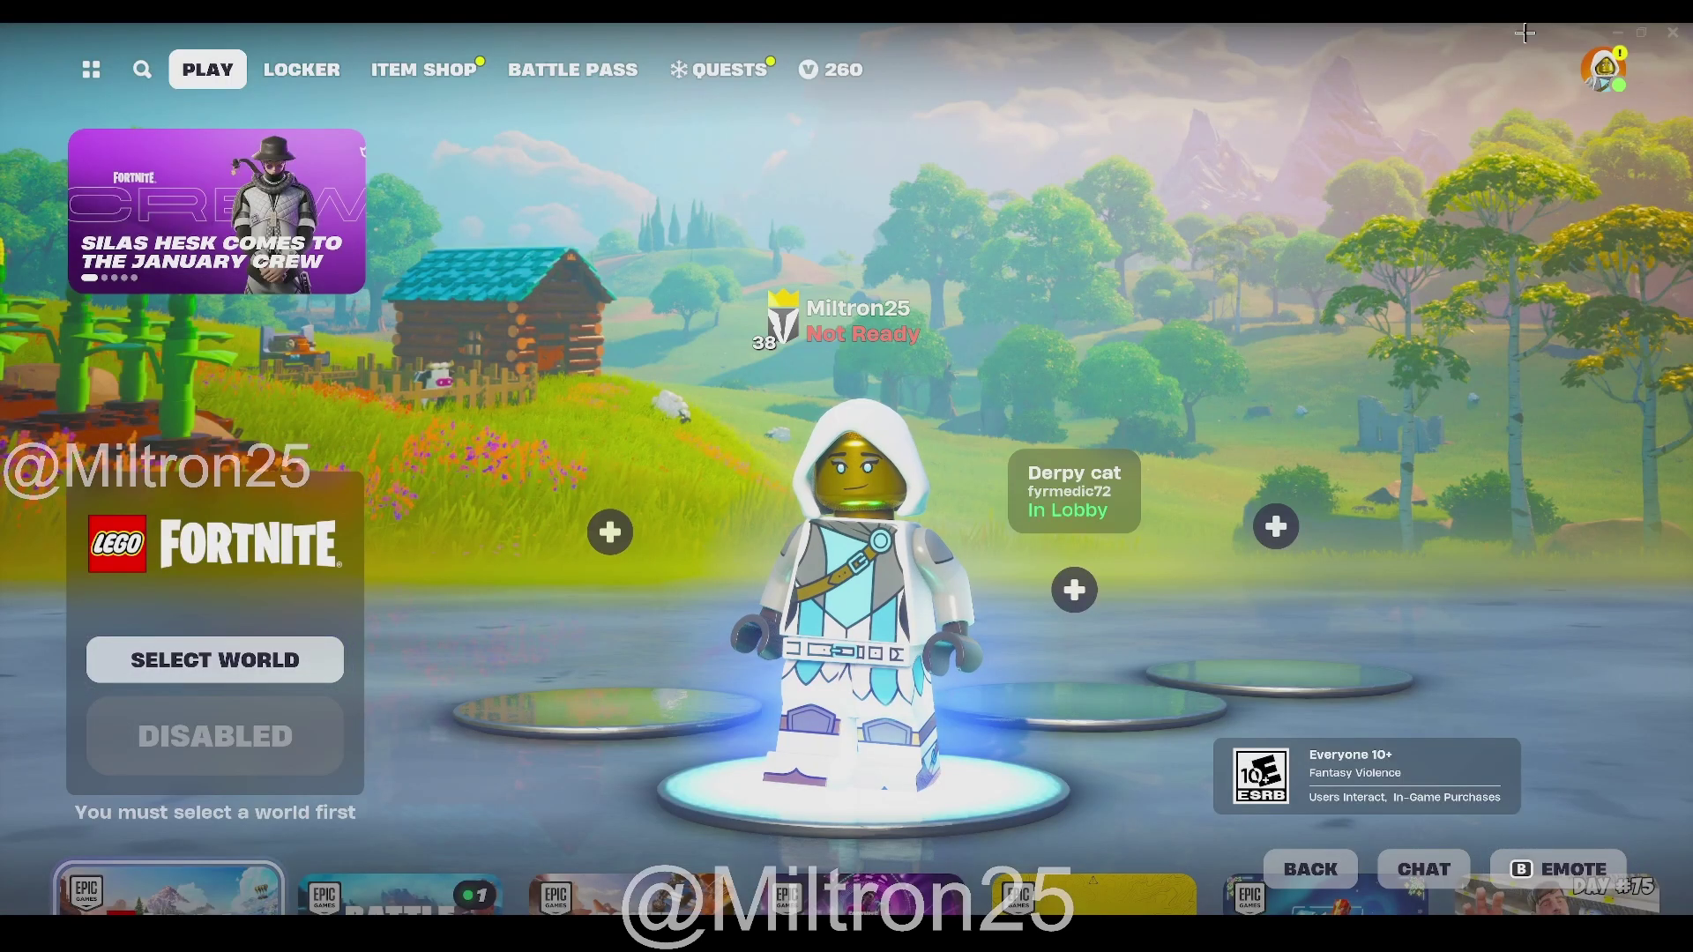
Step: Open Fortnite's game settings and review the video options, including window mode, resolution, Vsync and frame rate limit
{"action": "left_click", "coordinate": [1603, 68]}
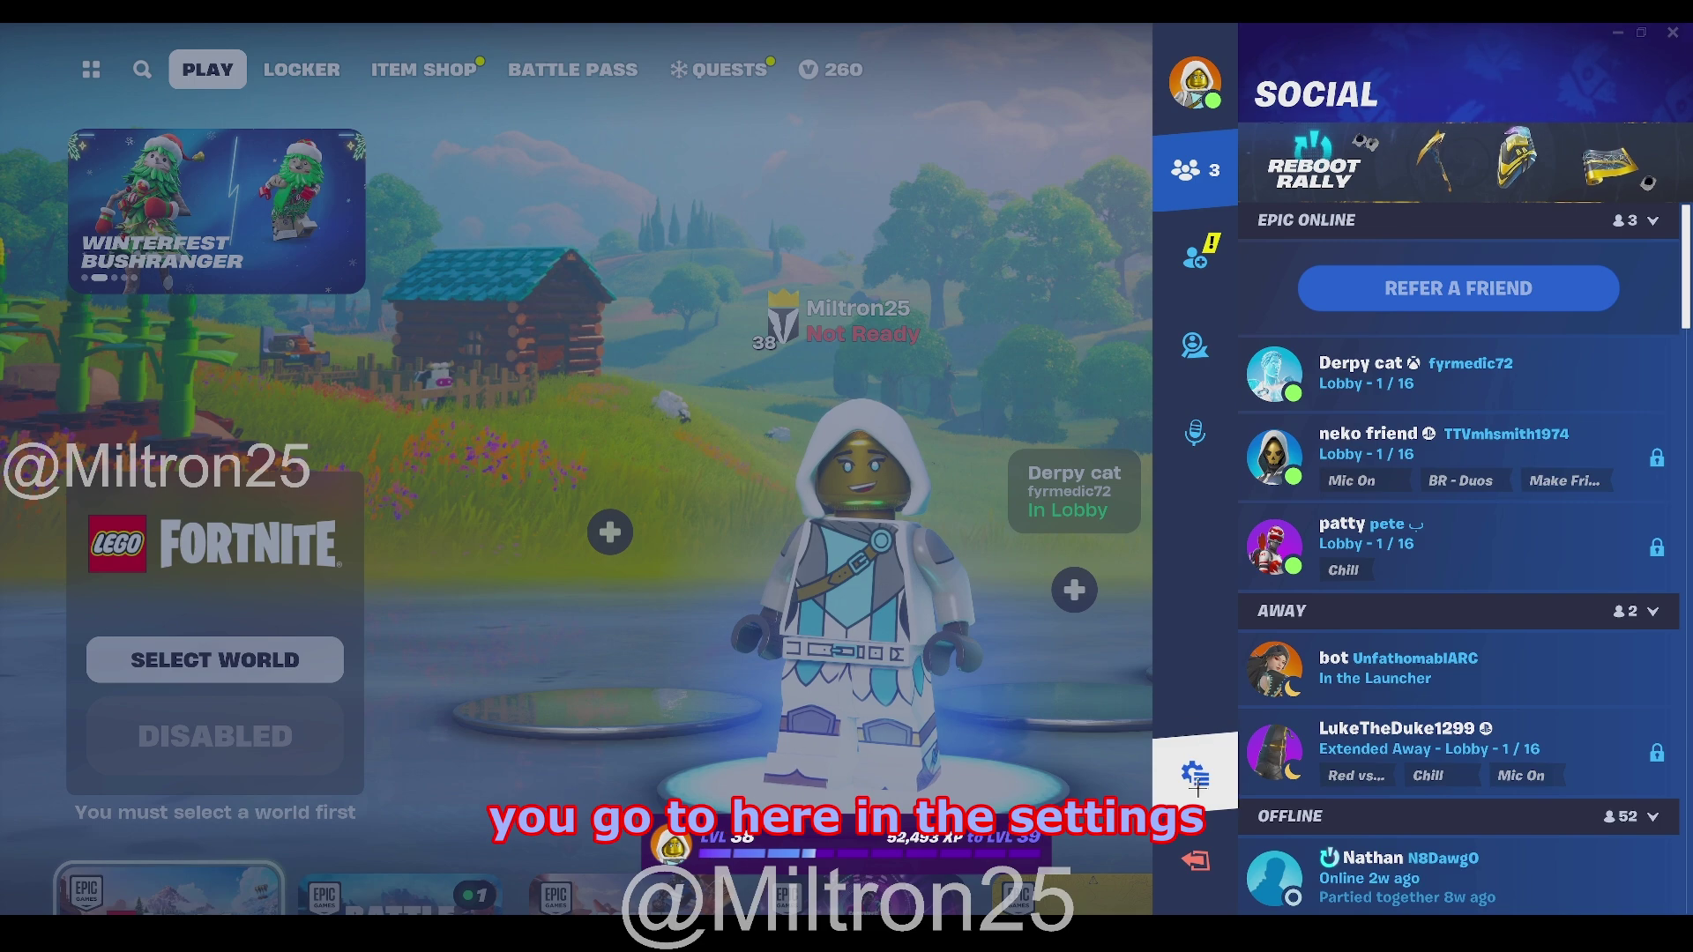
{"action": "left_click", "coordinate": [1197, 778]}
{"action": "left_click", "coordinate": [1330, 186]}
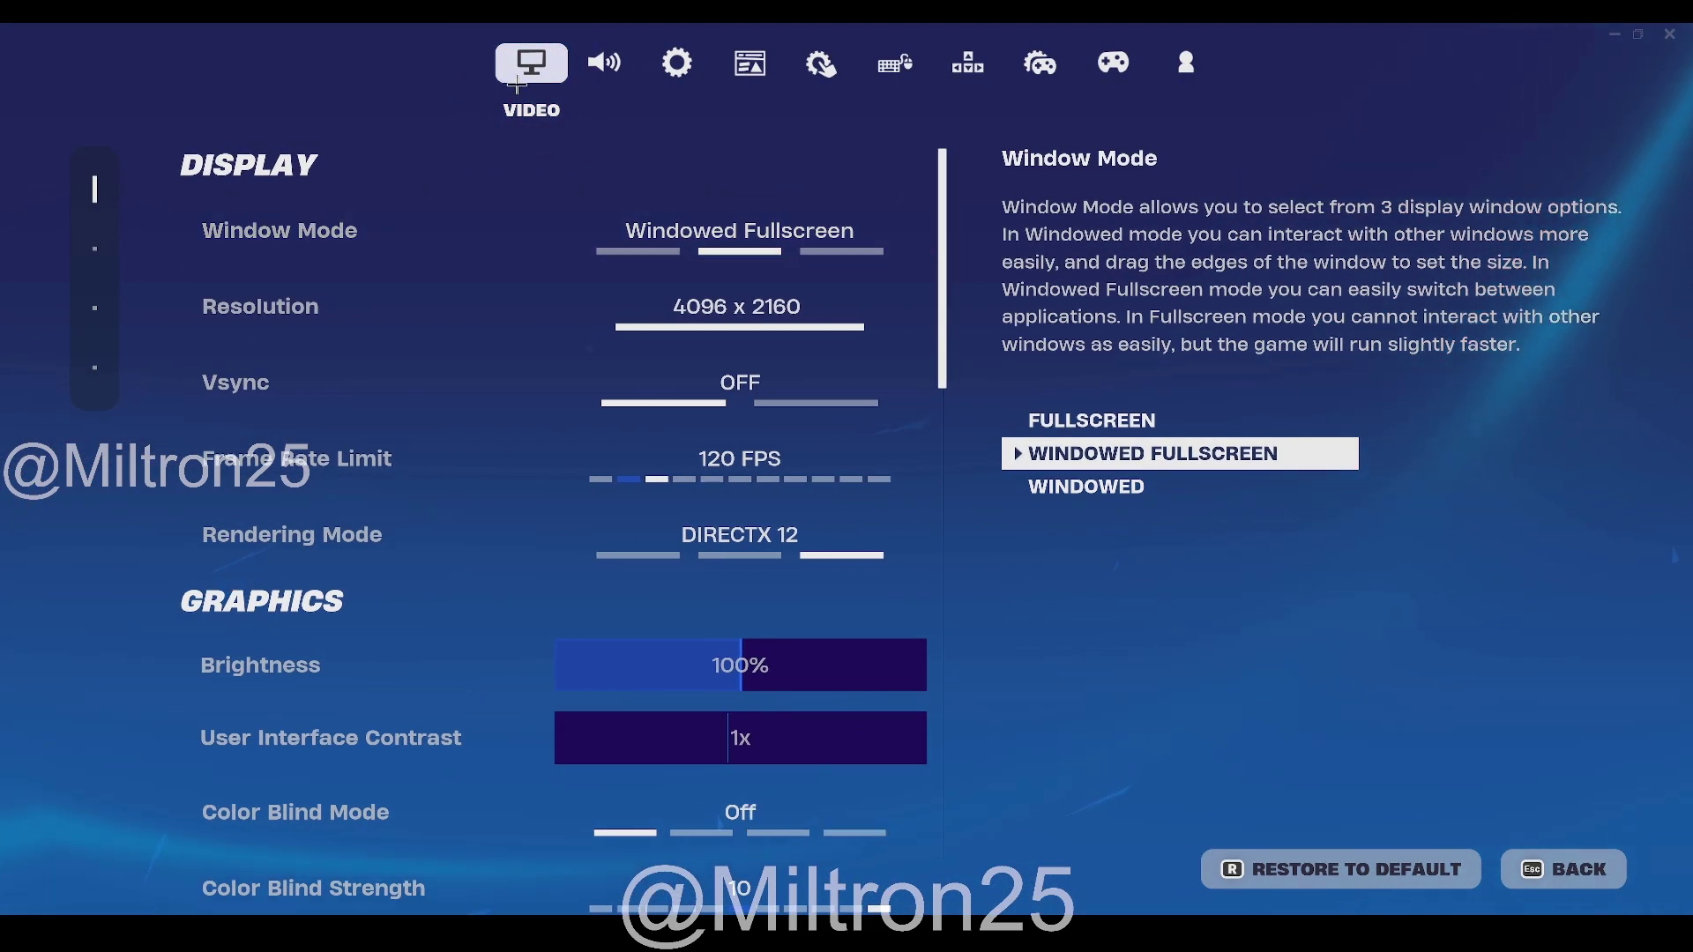
{"action": "scroll", "coordinate": [556, 574], "scroll_direction": "down", "scroll_amount": 5}
{"action": "scroll", "coordinate": [553, 682], "scroll_direction": "up", "scroll_amount": 5}
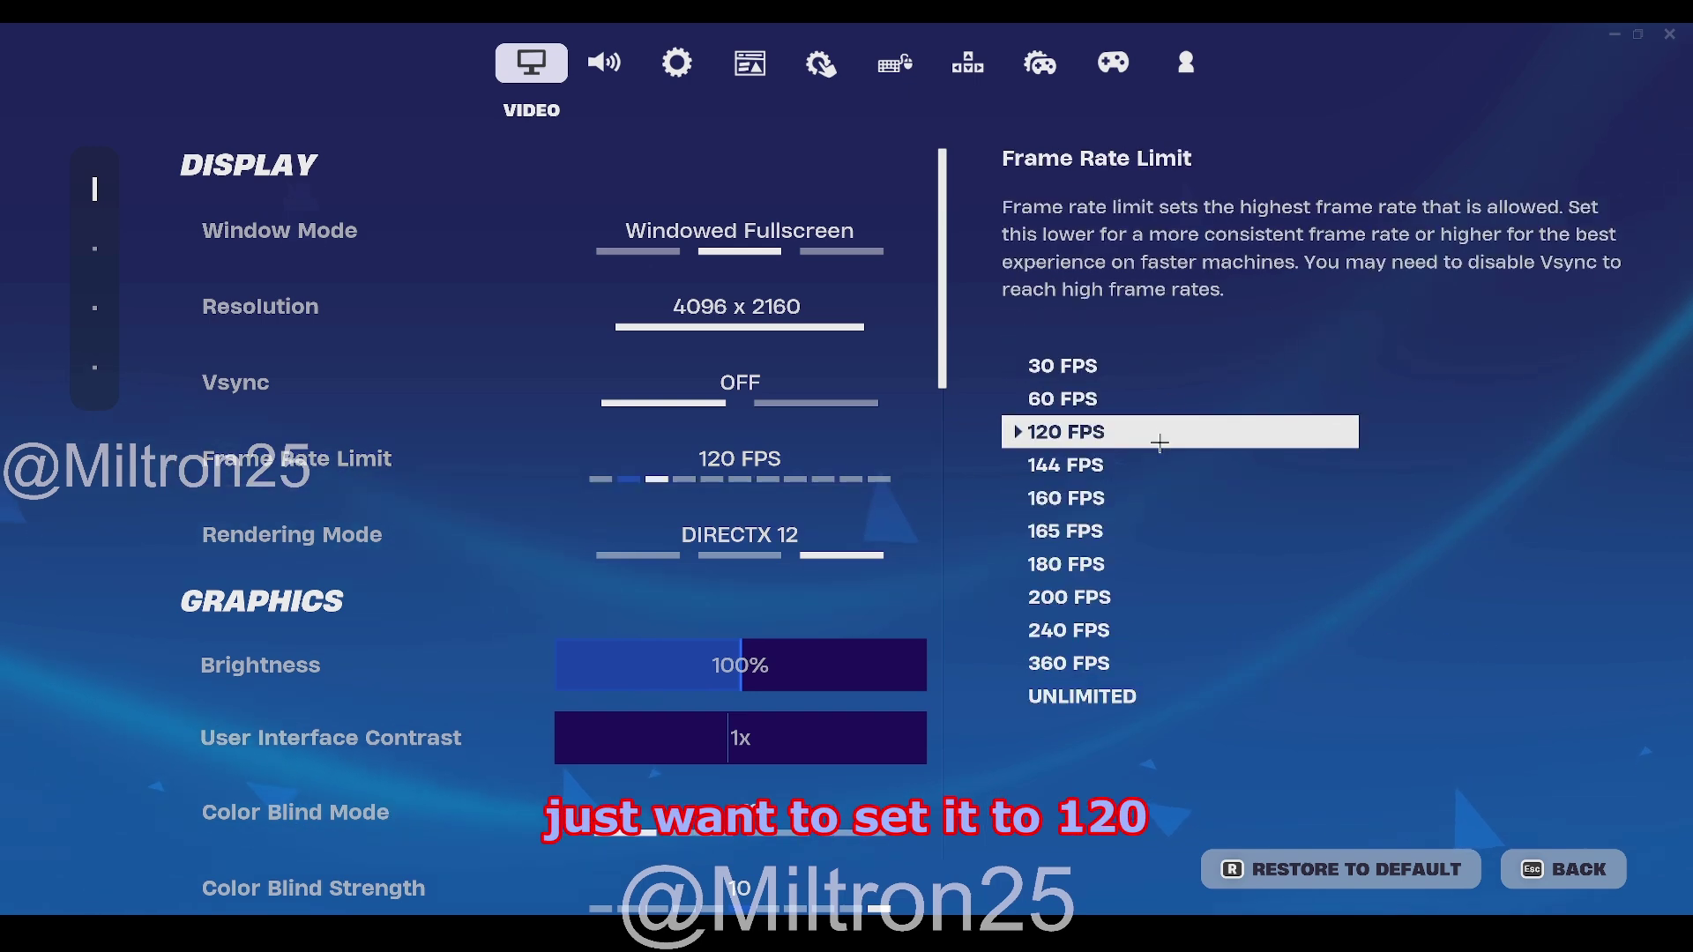
Step: Set the rendering mode to Performance - Lower Graphical Fidelity
{"action": "scroll", "coordinate": [559, 580], "scroll_direction": "down", "scroll_amount": 1}
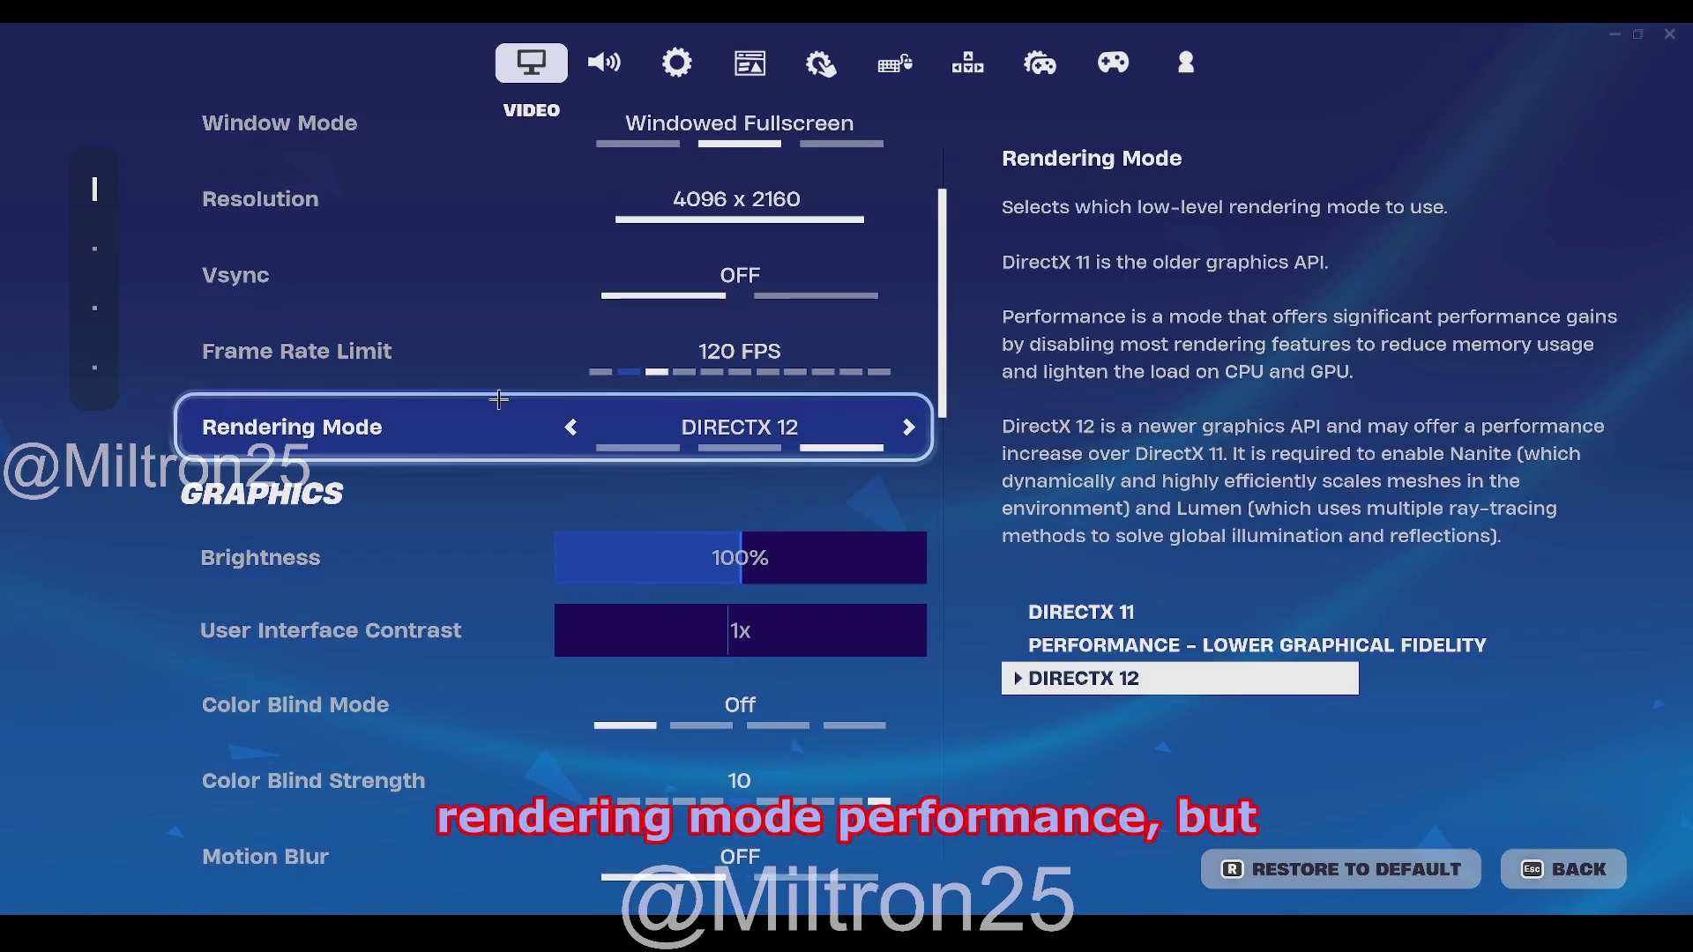
{"action": "left_click", "coordinate": [905, 414]}
{"action": "left_click", "coordinate": [904, 414]}
Step: Set Anti-Aliasing & Super Resolution to Off in the graphics quality settings
{"action": "scroll", "coordinate": [650, 548], "scroll_direction": "down", "scroll_amount": 1}
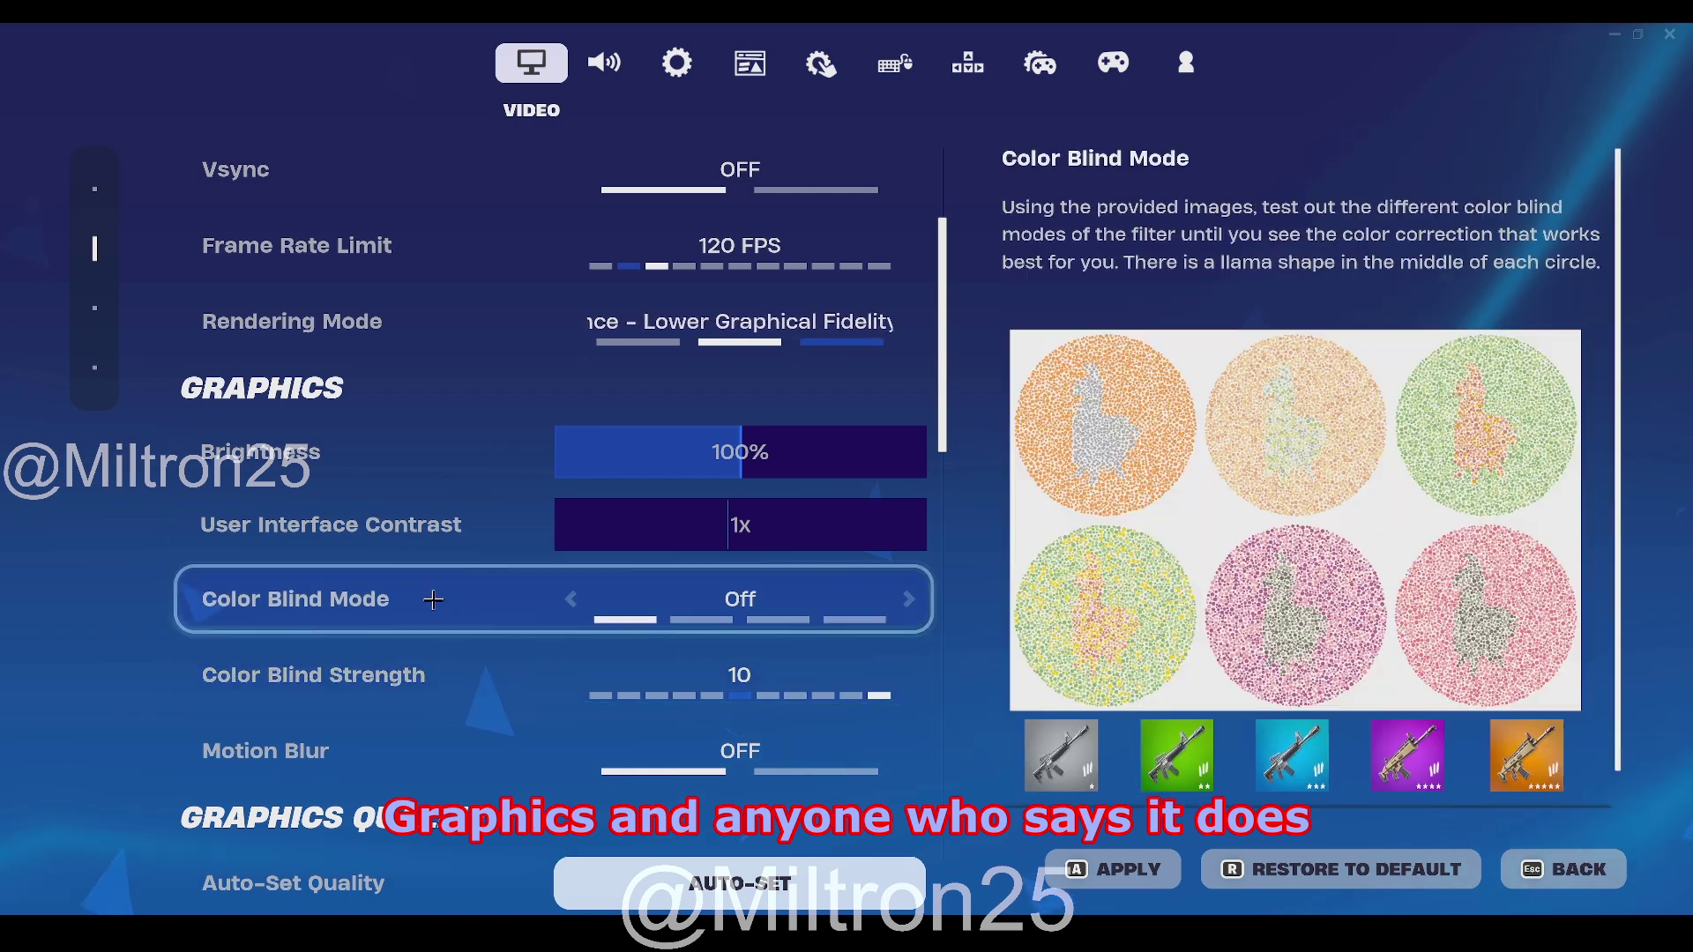
{"action": "scroll", "coordinate": [383, 695], "scroll_direction": "down", "scroll_amount": 1}
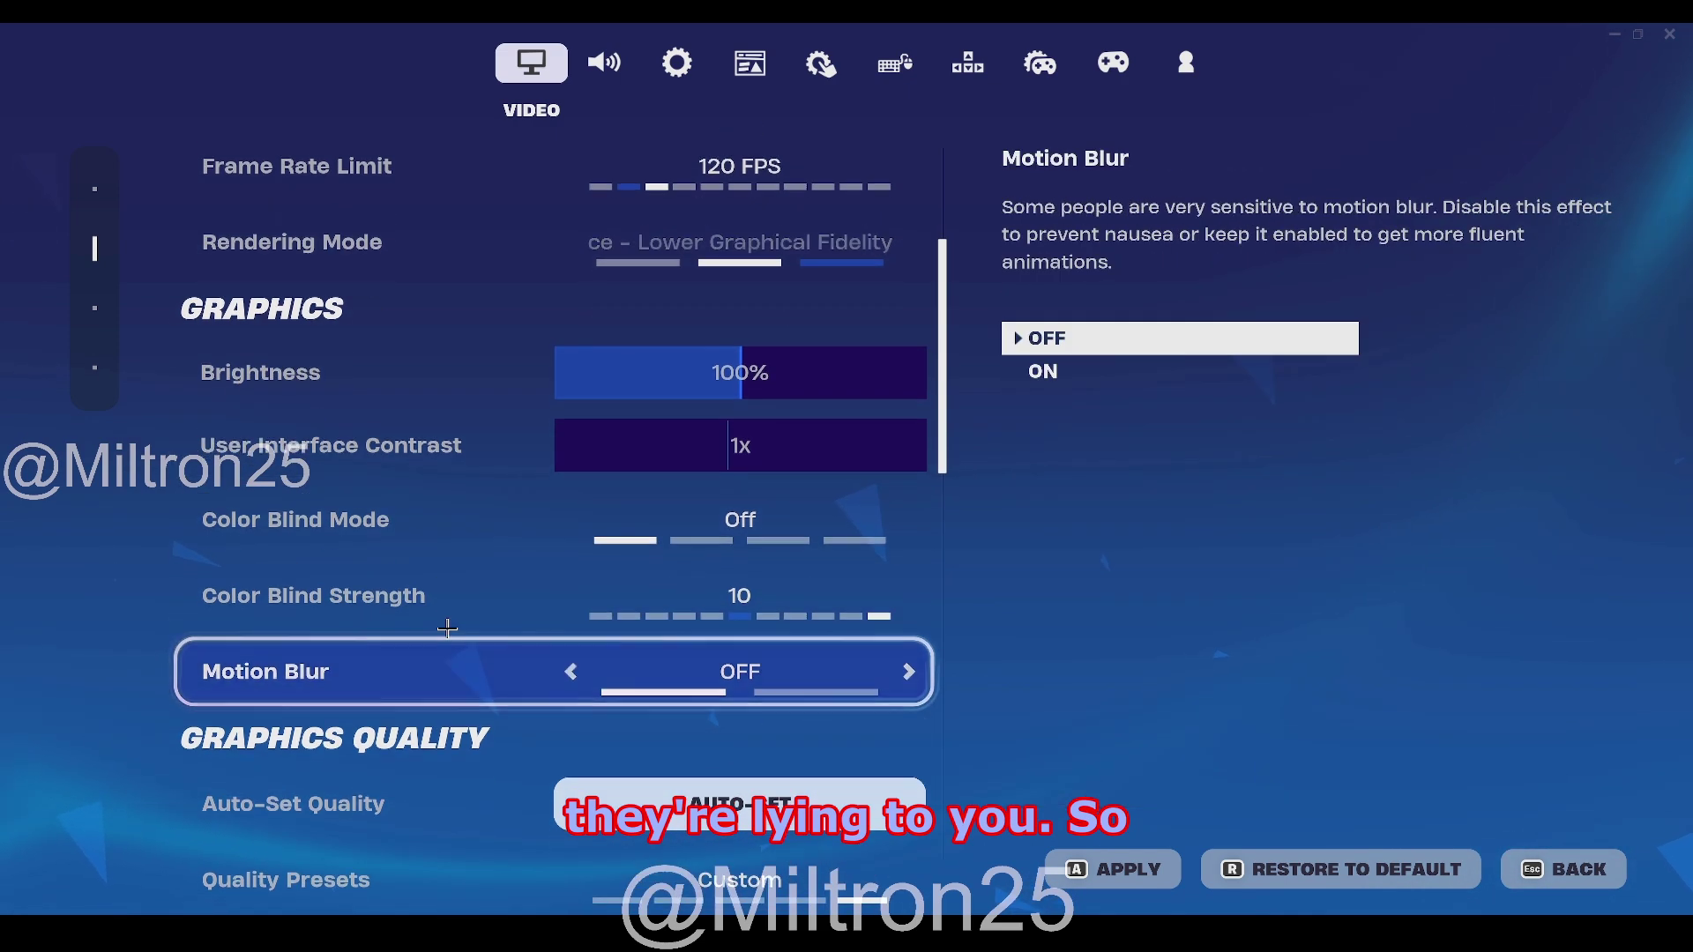
{"action": "scroll", "coordinate": [397, 635], "scroll_direction": "down", "scroll_amount": 4}
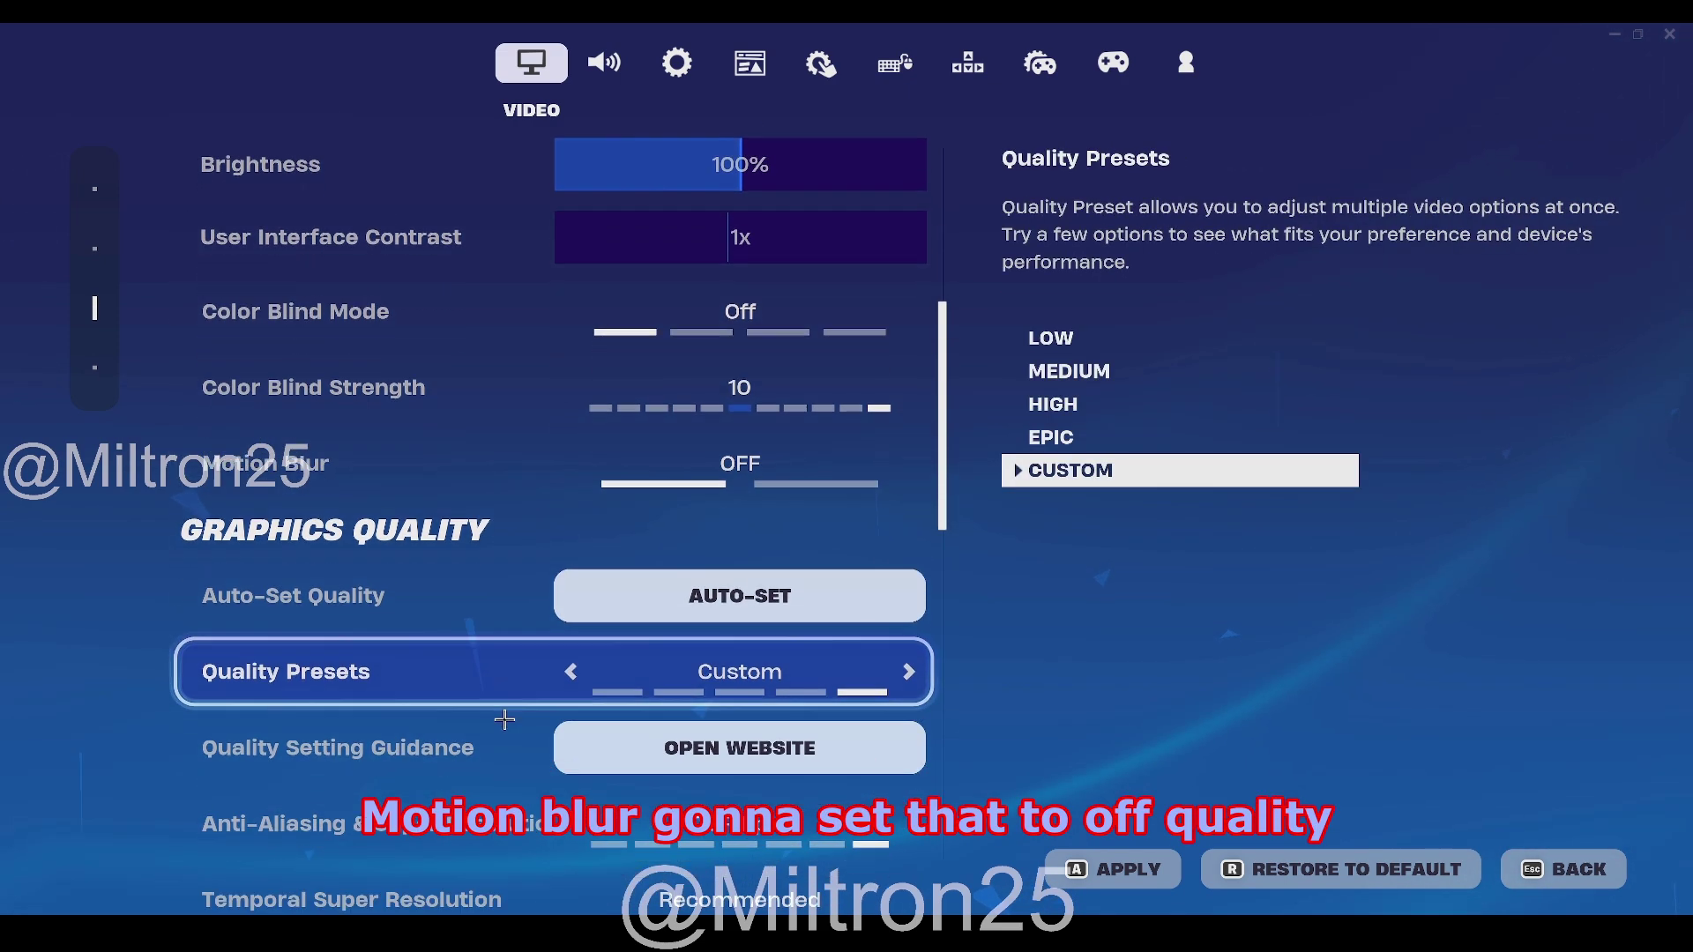
{"action": "scroll", "coordinate": [598, 634], "scroll_direction": "down", "scroll_amount": 1}
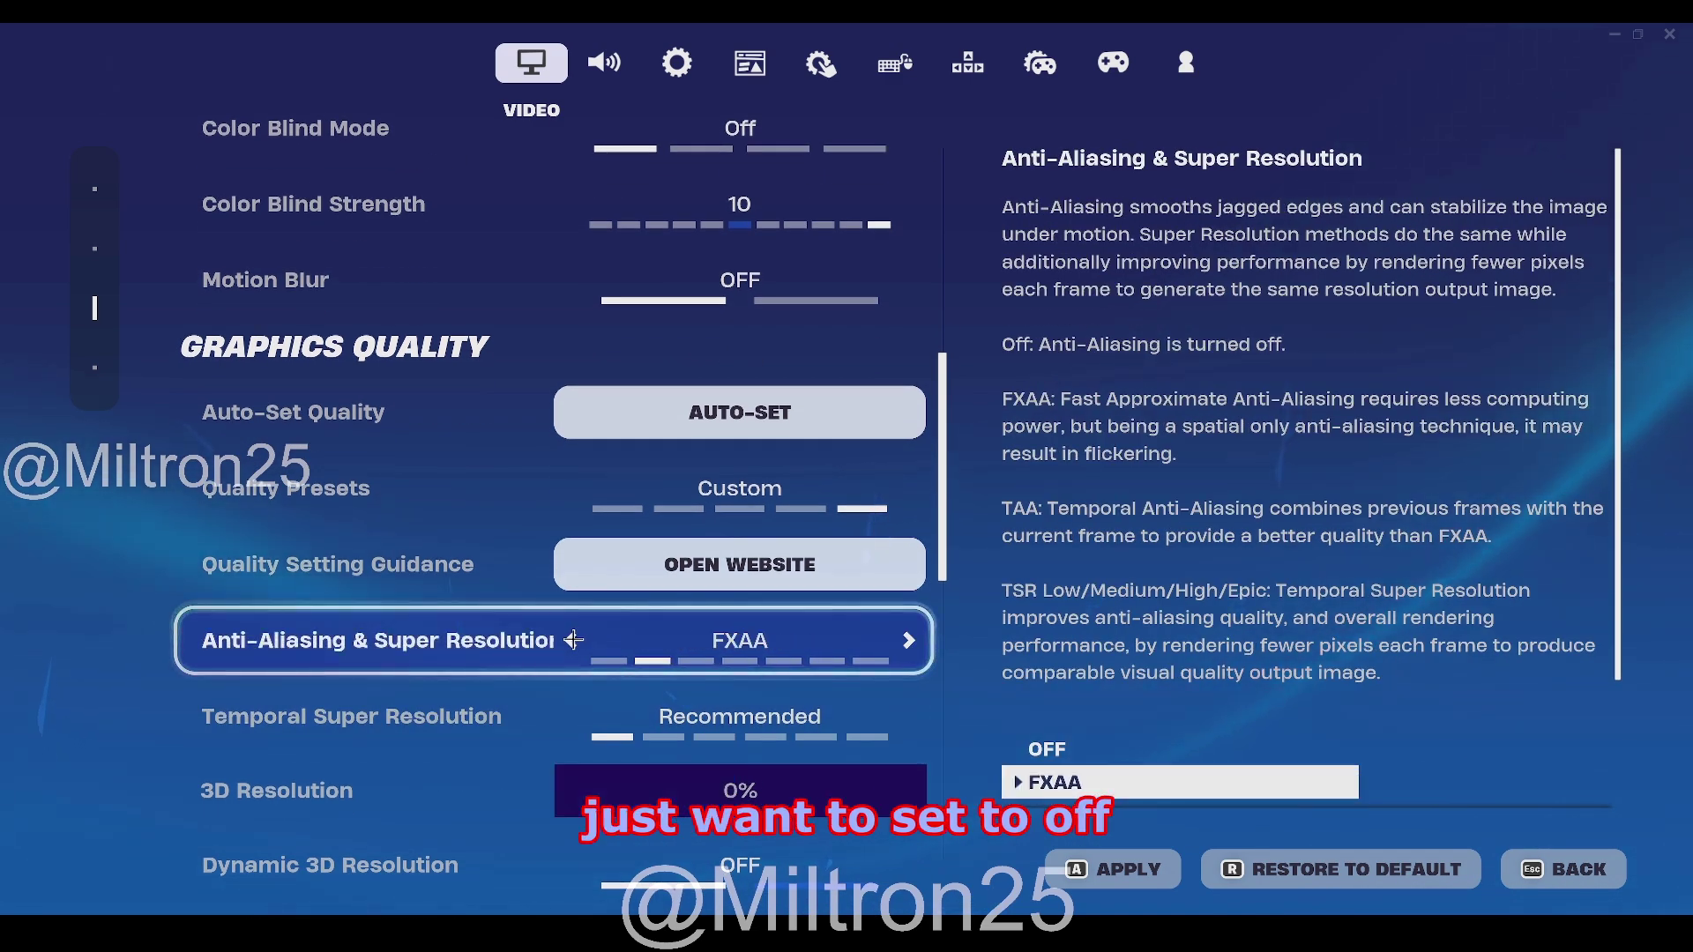
{"action": "left_click", "coordinate": [573, 640]}
Step: Set the 3D Resolution to 100% in the graphics quality settings
{"action": "scroll", "coordinate": [600, 653], "scroll_direction": "down", "scroll_amount": 2}
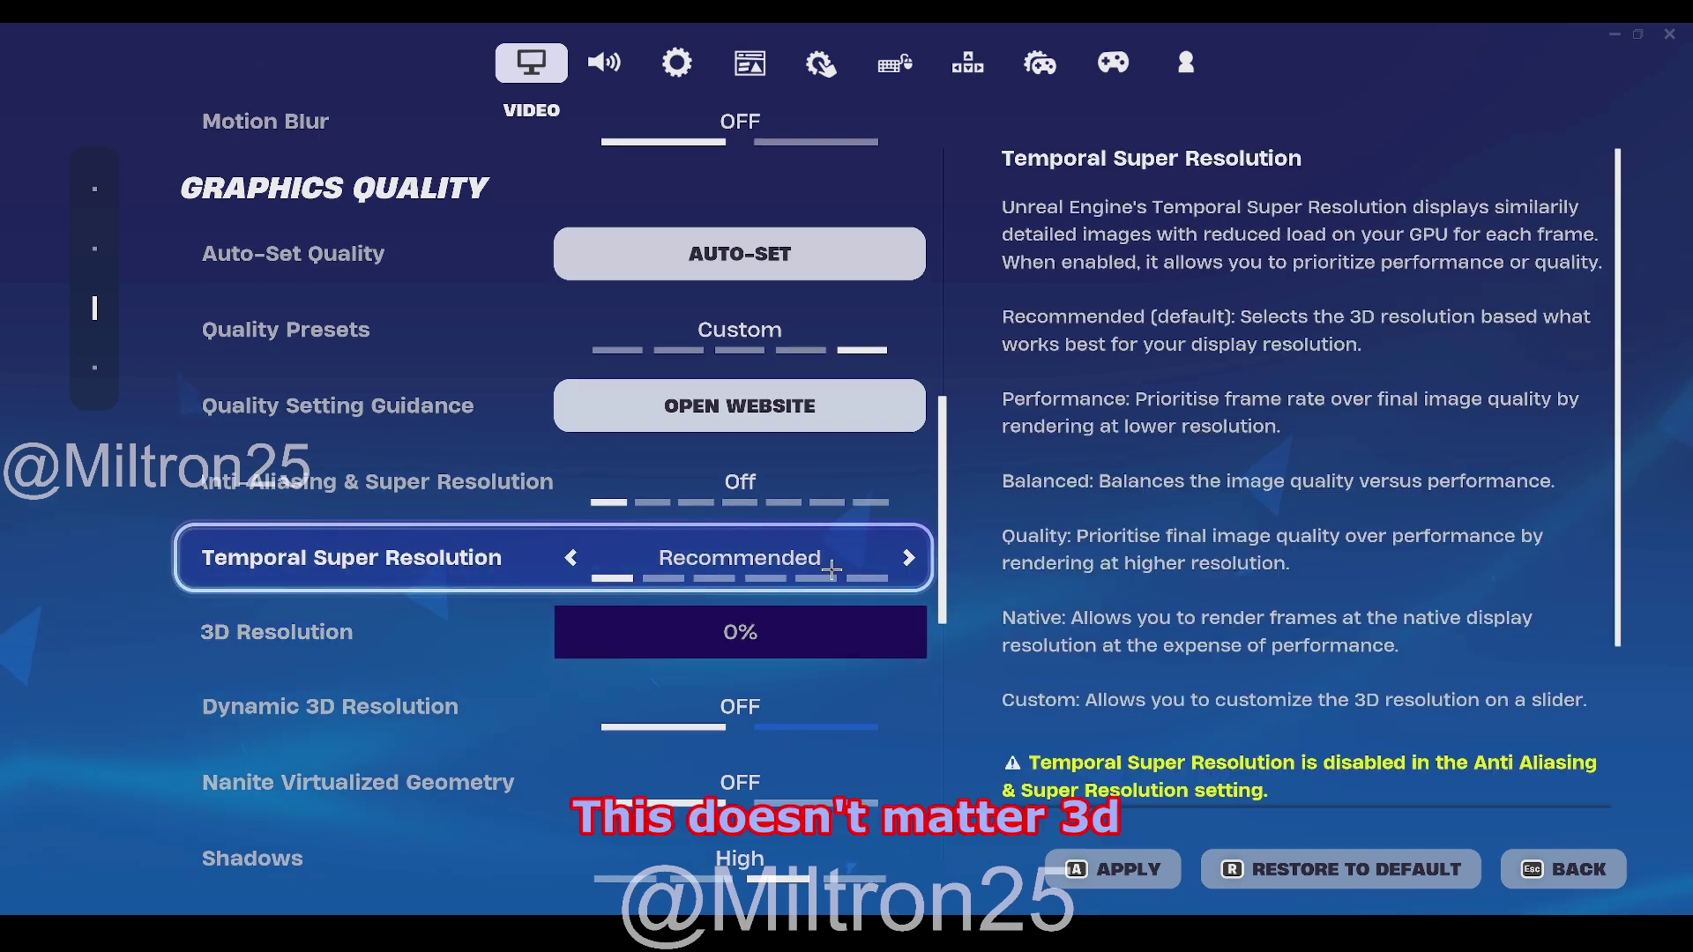
{"action": "scroll", "coordinate": [608, 741], "scroll_direction": "down", "scroll_amount": 2}
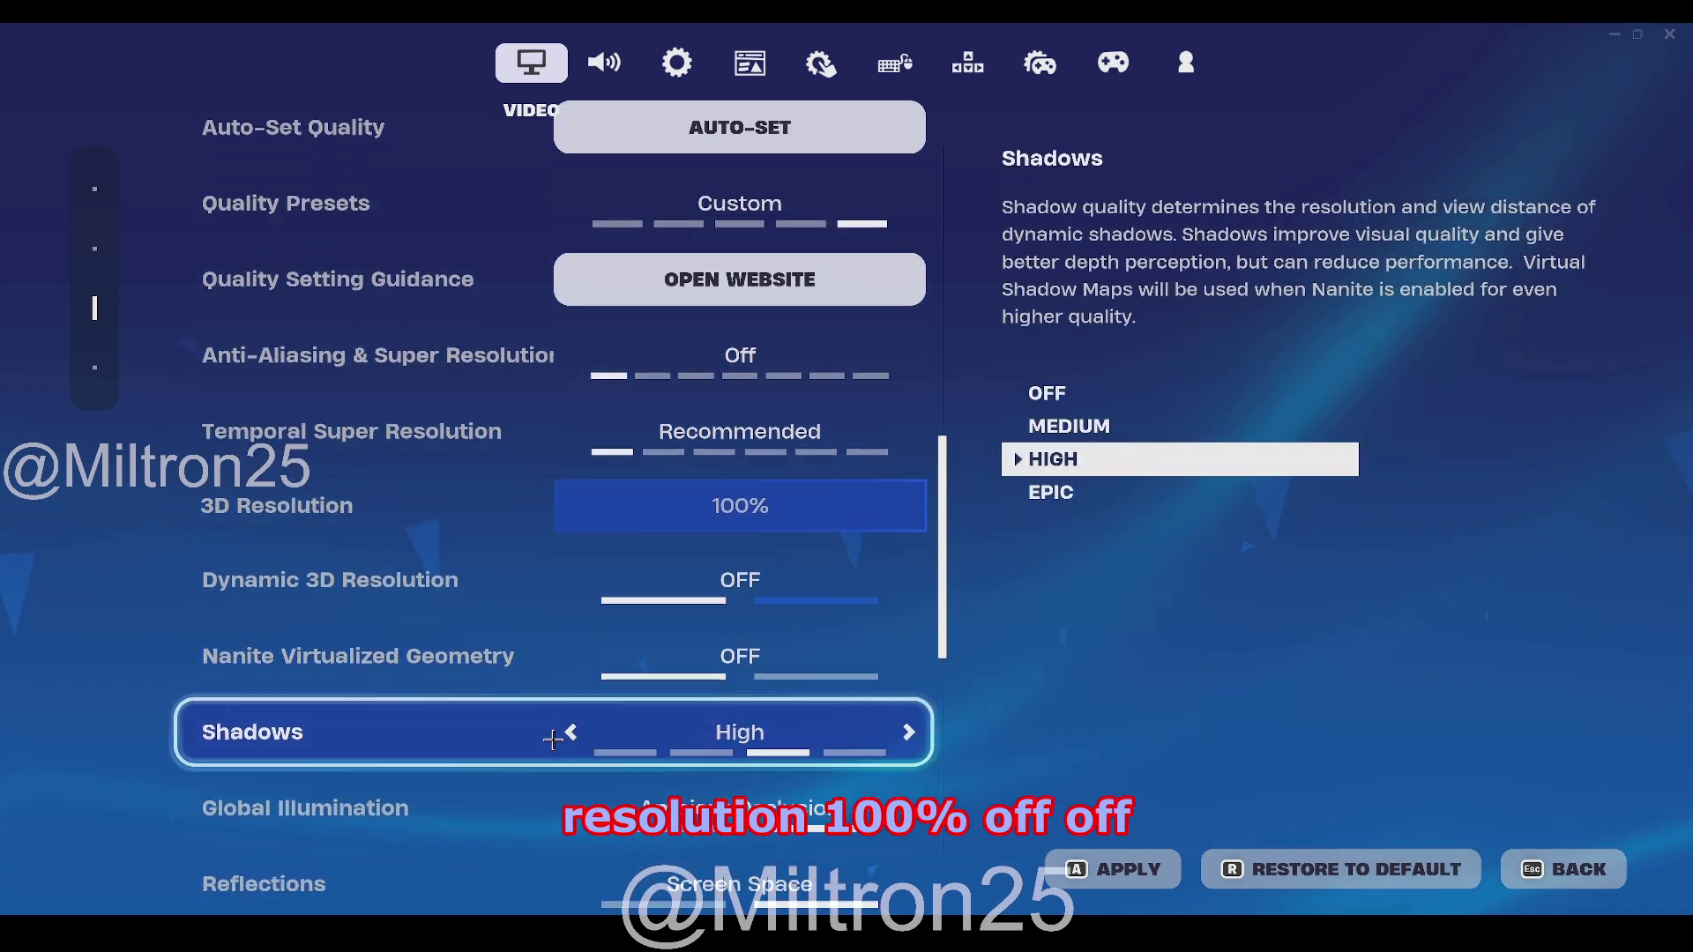
Step: Set Shadows to Off in the graphics quality settings
{"action": "left_click", "coordinate": [571, 673]}
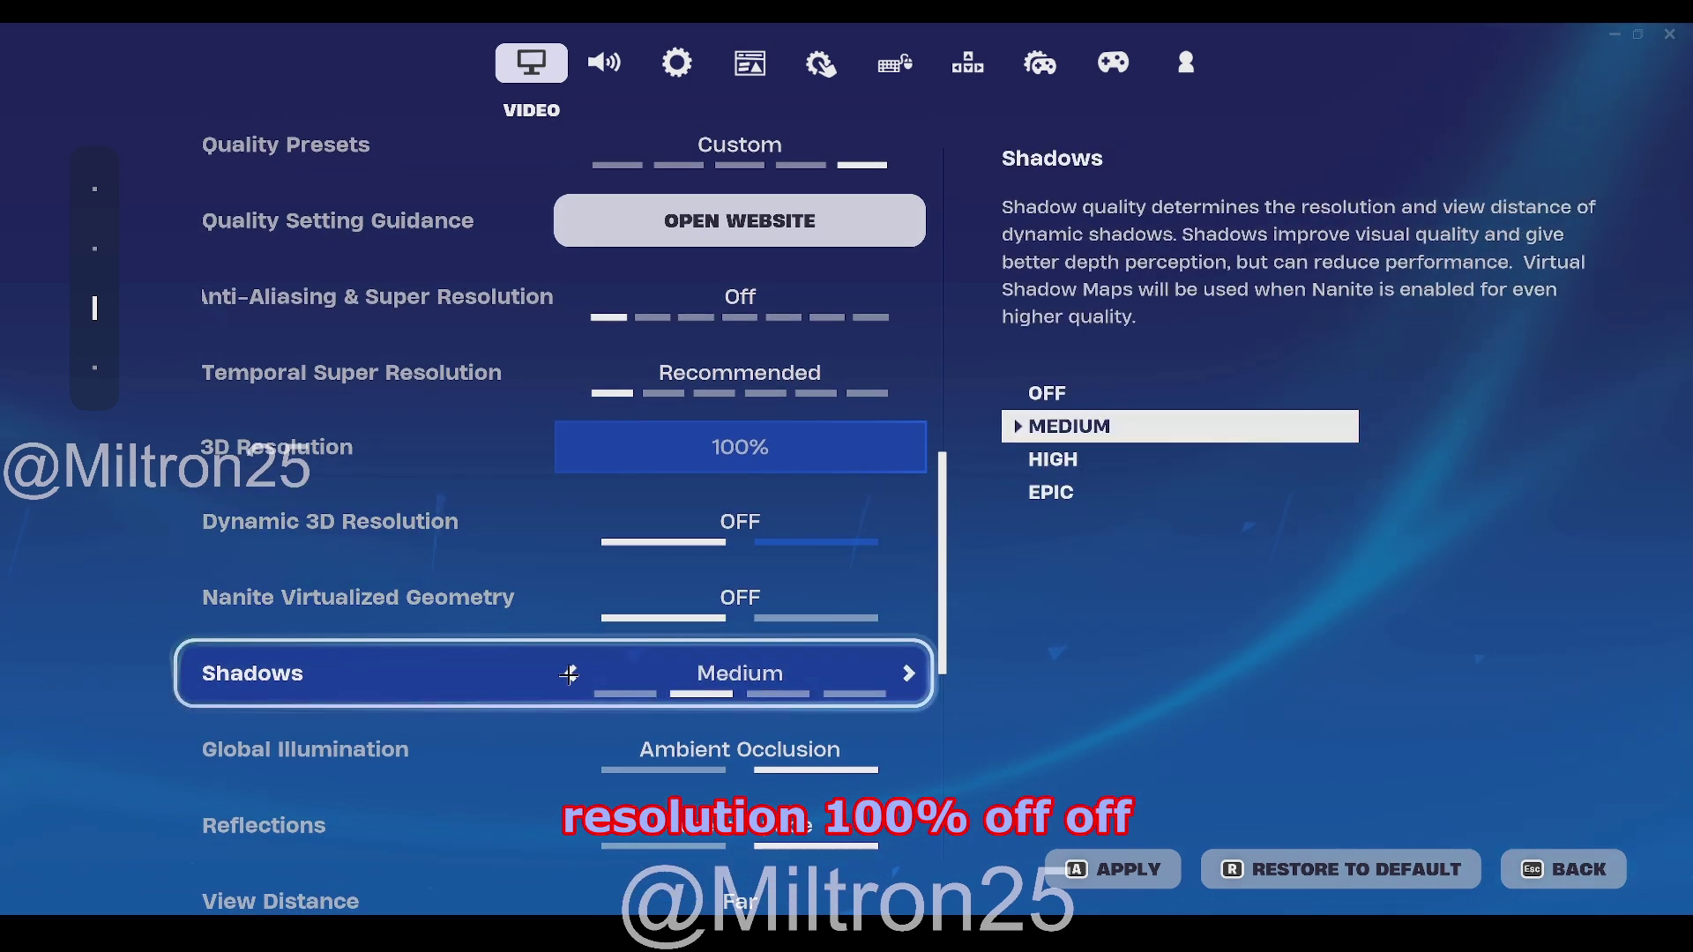
{"action": "left_click", "coordinate": [908, 673]}
{"action": "left_click", "coordinate": [908, 673]}
{"action": "left_click", "coordinate": [908, 673]}
{"action": "scroll", "coordinate": [975, 672], "scroll_direction": "down", "scroll_amount": 1}
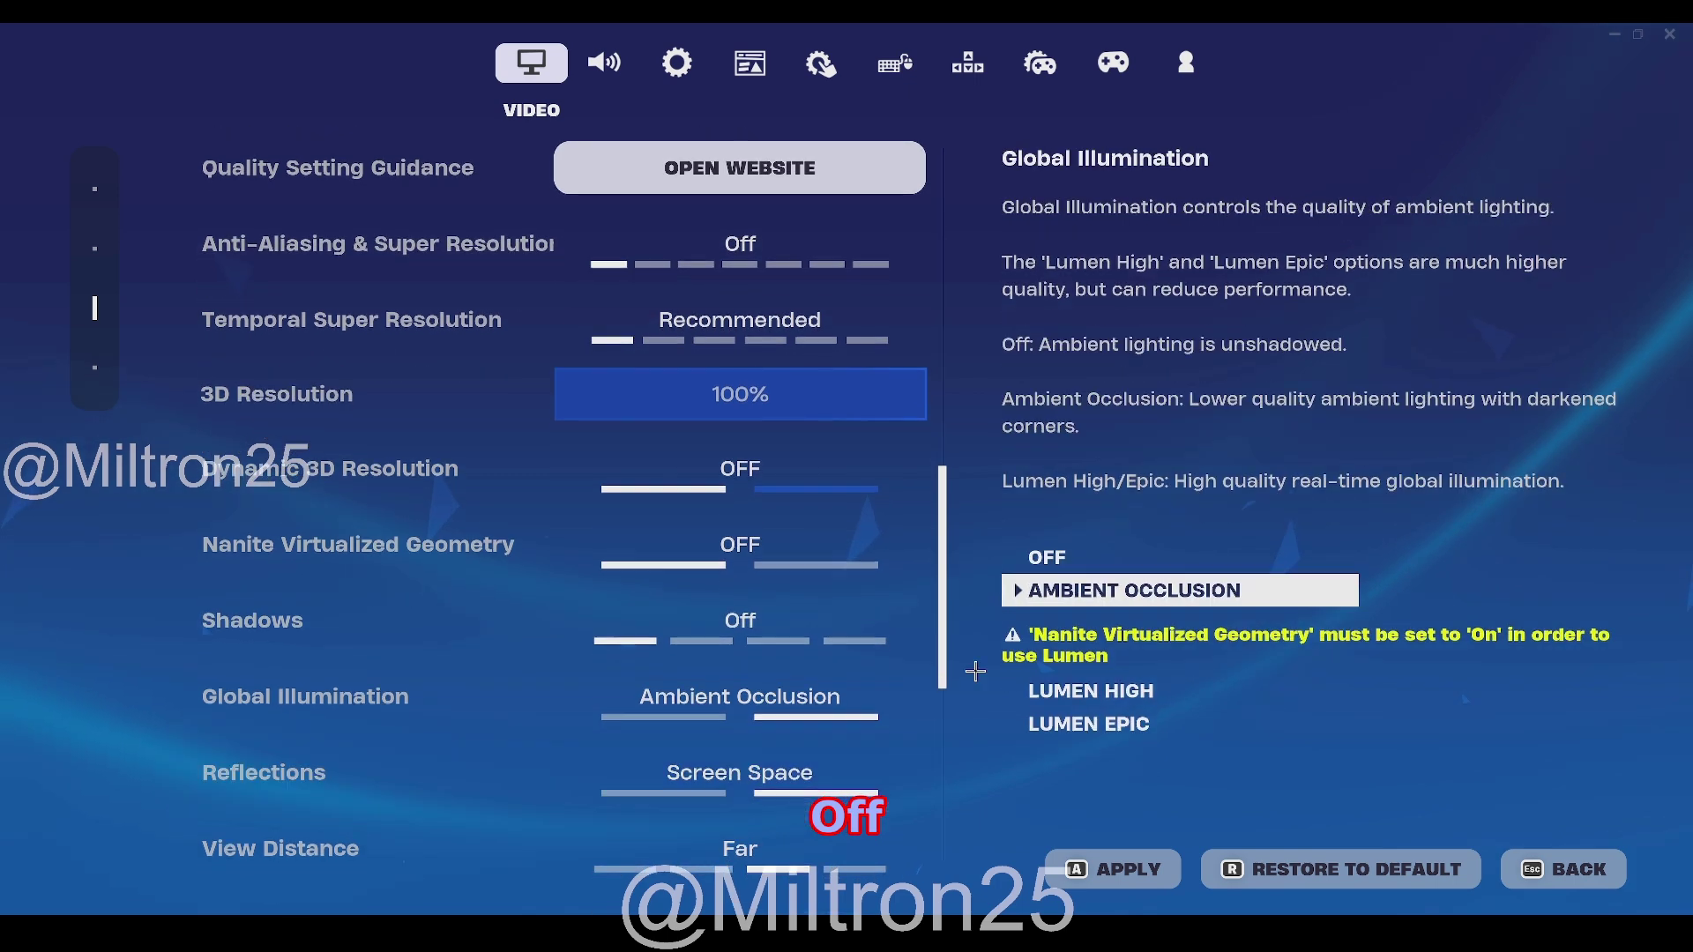
Step: Set Global Illumination and Reflections to Off in the graphics quality settings
{"action": "left_click", "coordinate": [572, 697]}
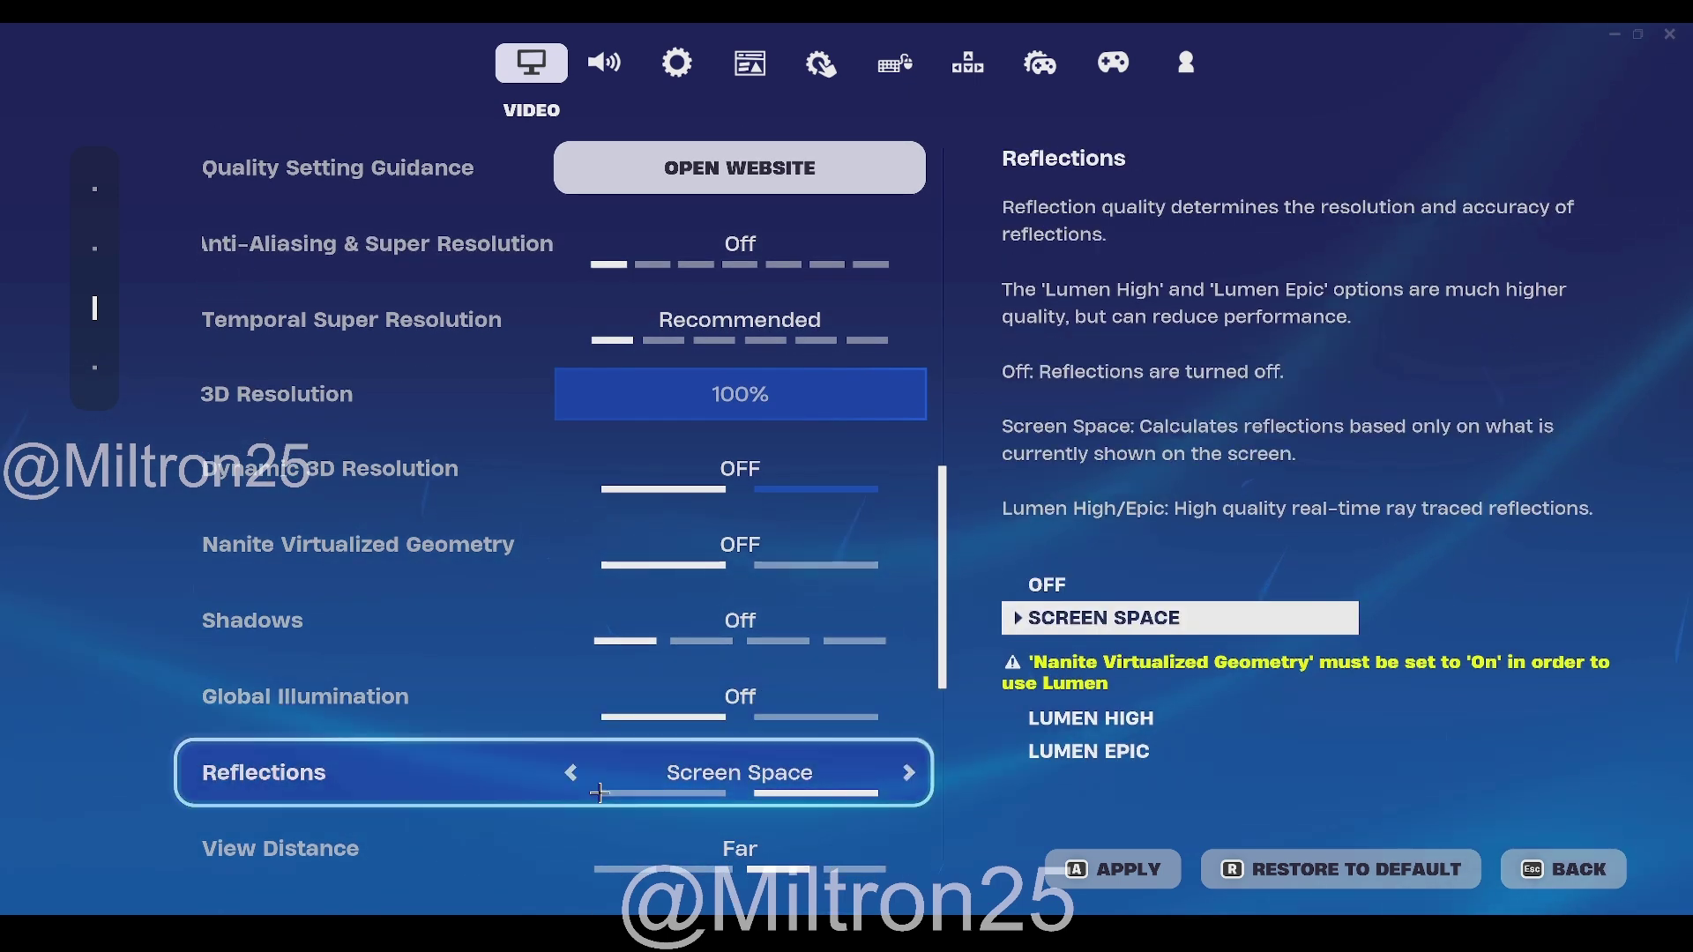
{"action": "scroll", "coordinate": [645, 778], "scroll_direction": "down", "scroll_amount": 2}
{"action": "left_click", "coordinate": [570, 663]}
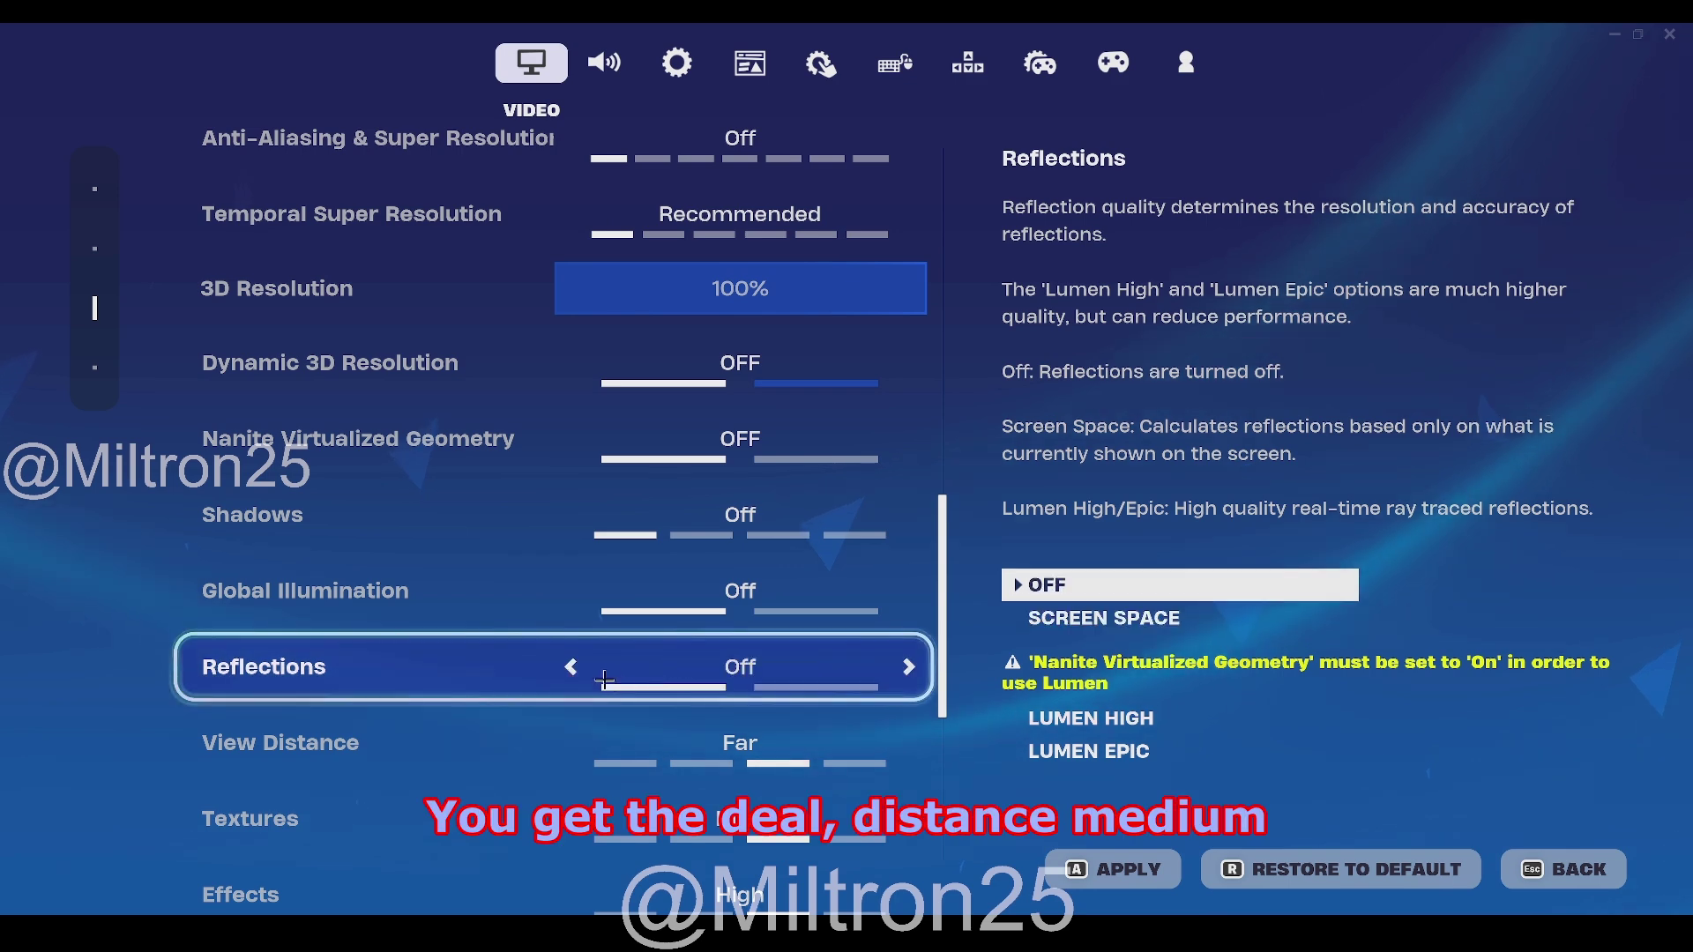
Step: Set View Distance to Medium and Textures to Low in the graphics quality settings
{"action": "scroll", "coordinate": [627, 756], "scroll_direction": "down", "scroll_amount": 1}
{"action": "left_click", "coordinate": [572, 694]}
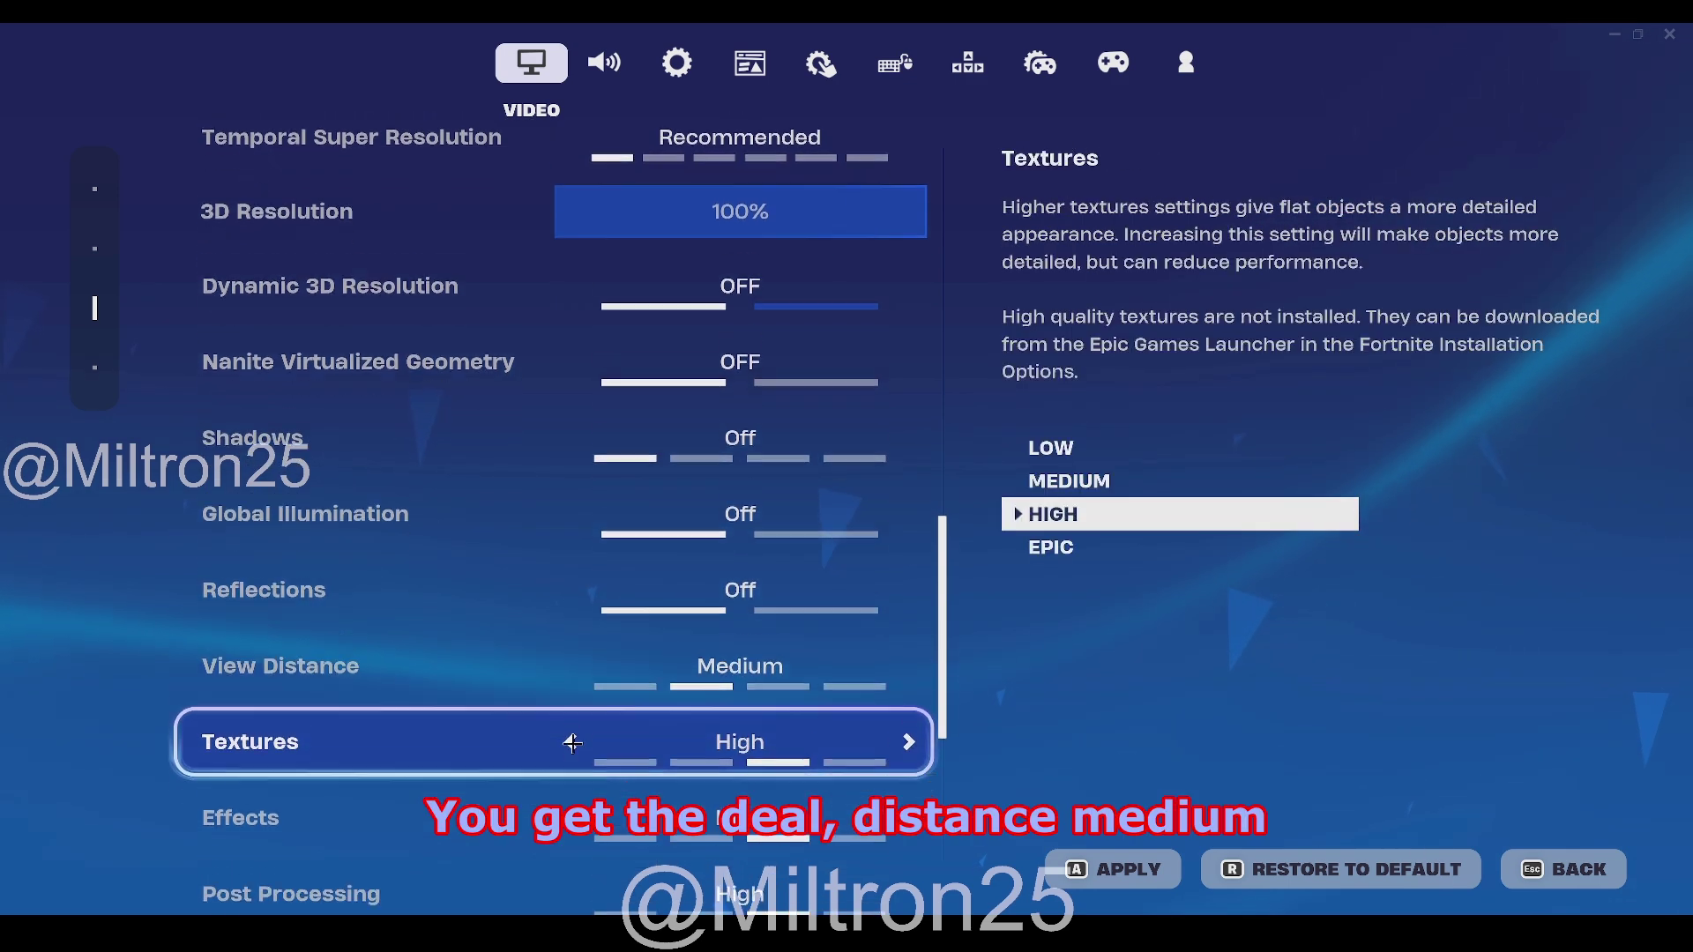
{"action": "scroll", "coordinate": [569, 759], "scroll_direction": "down", "scroll_amount": 1}
{"action": "left_click", "coordinate": [569, 710]}
{"action": "left_click", "coordinate": [569, 710]}
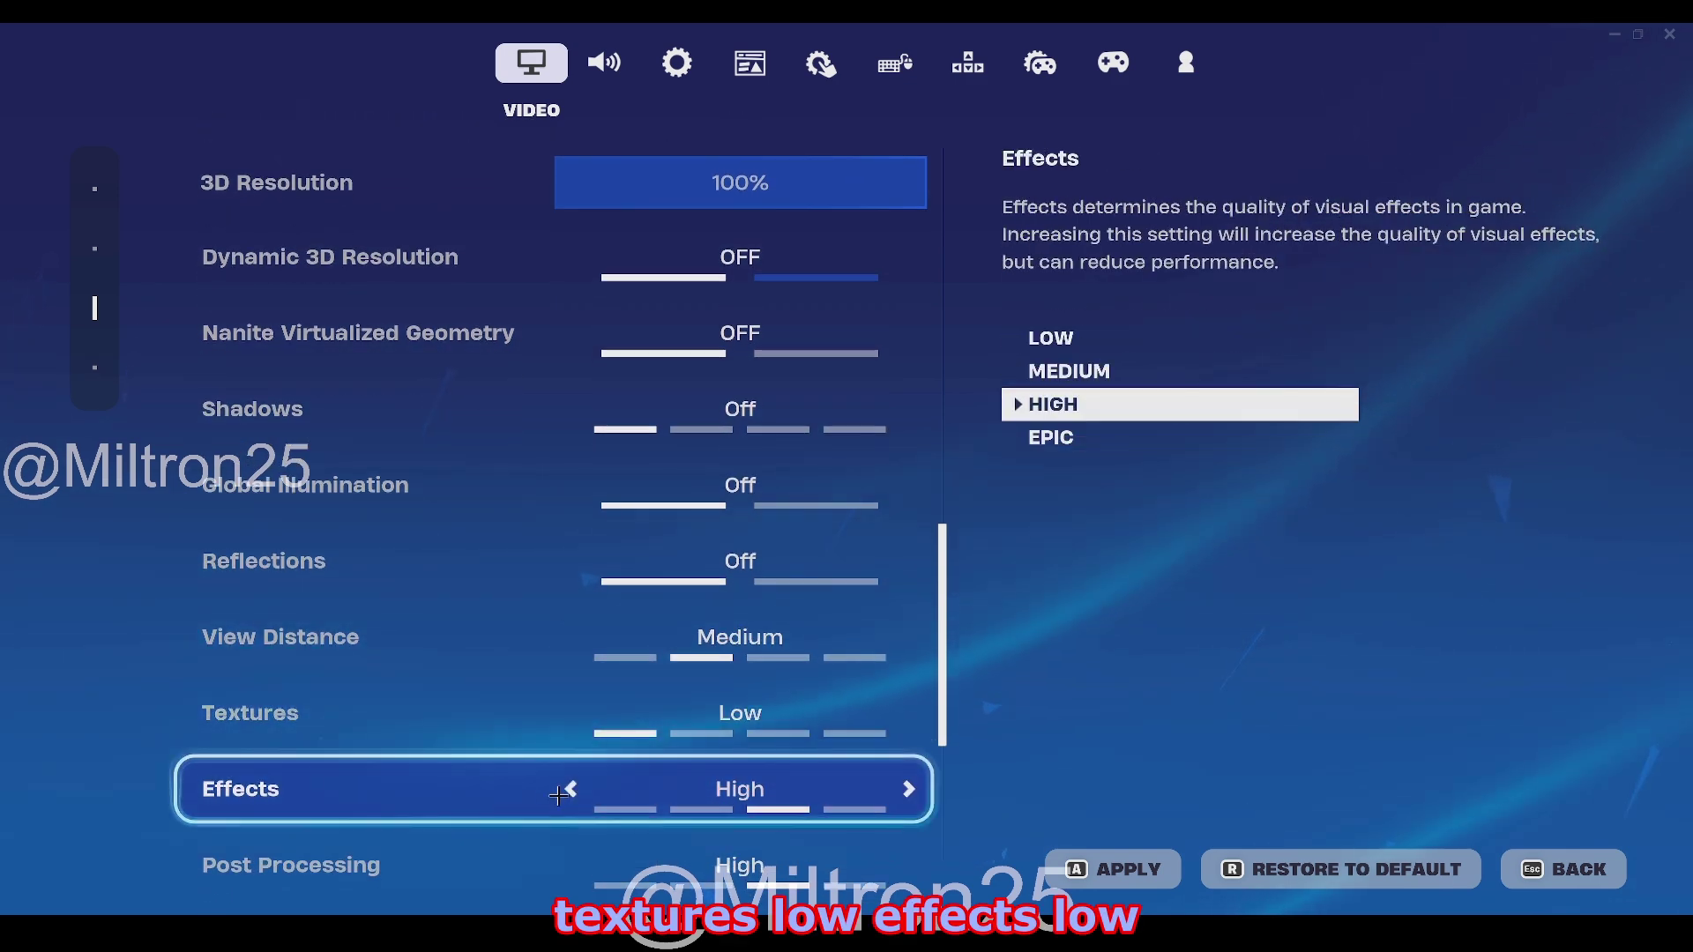
Step: Set Effects and Post Processing to Low in the graphics quality settings
{"action": "left_click", "coordinate": [569, 789]}
{"action": "left_click", "coordinate": [569, 789]}
{"action": "scroll", "coordinate": [564, 792], "scroll_direction": "down", "scroll_amount": 1}
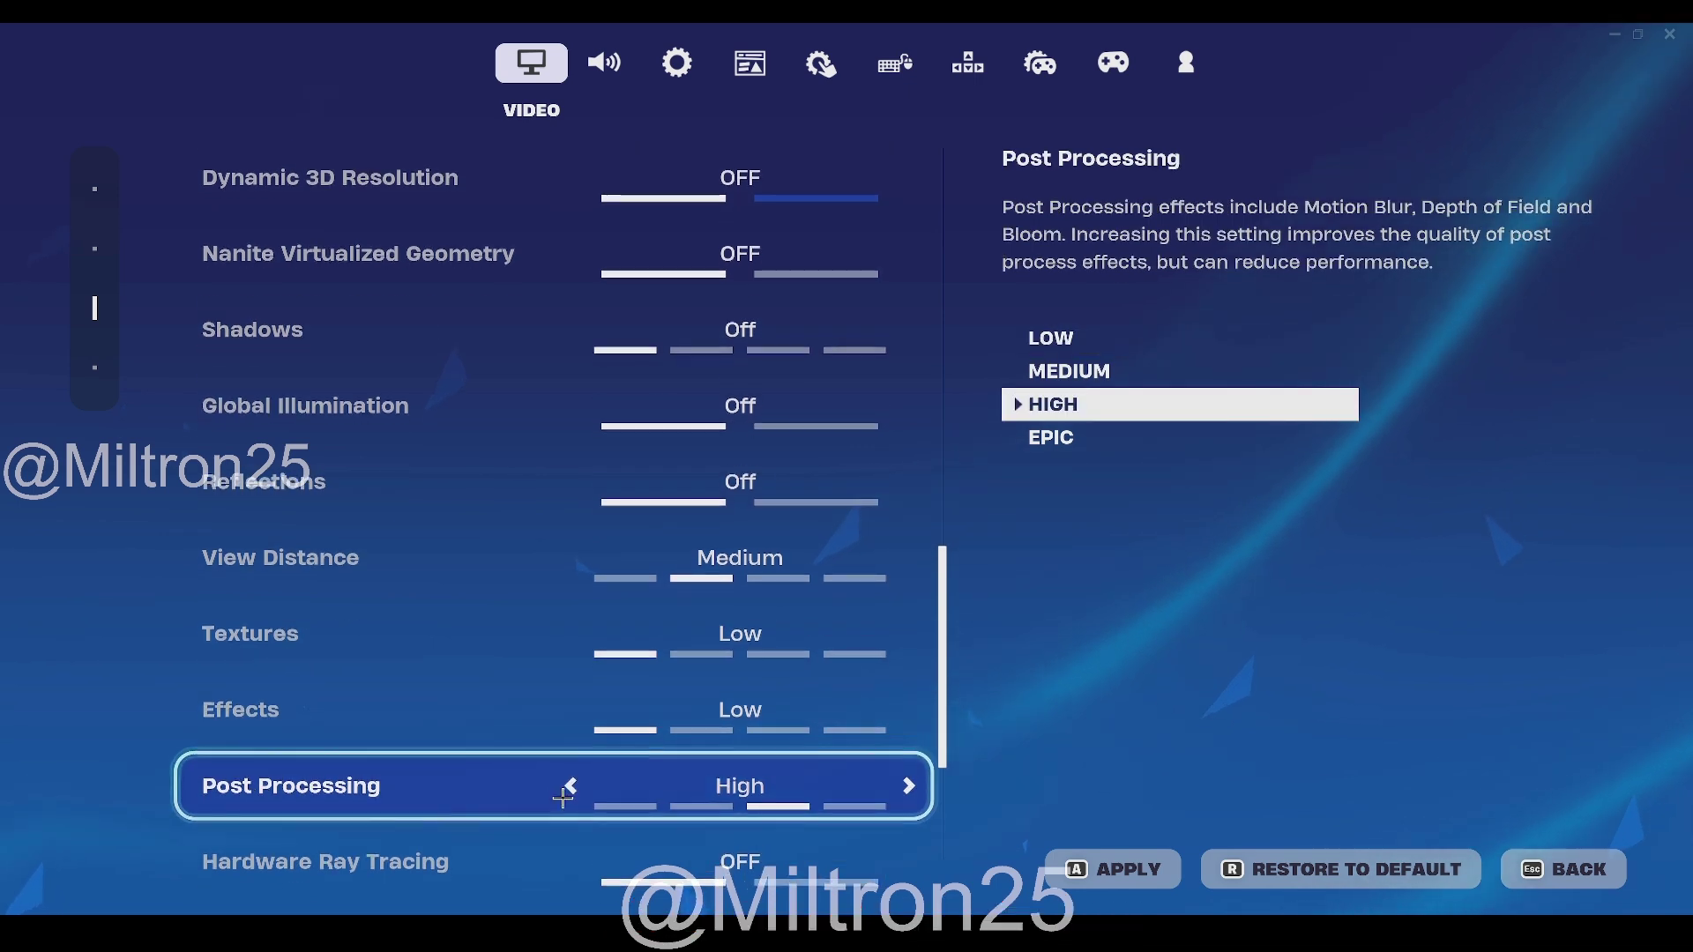
{"action": "left_click", "coordinate": [567, 789]}
{"action": "left_click", "coordinate": [567, 789]}
Step: Turn on Show FPS in the advanced graphics settings
{"action": "scroll", "coordinate": [555, 798], "scroll_direction": "down", "scroll_amount": 1}
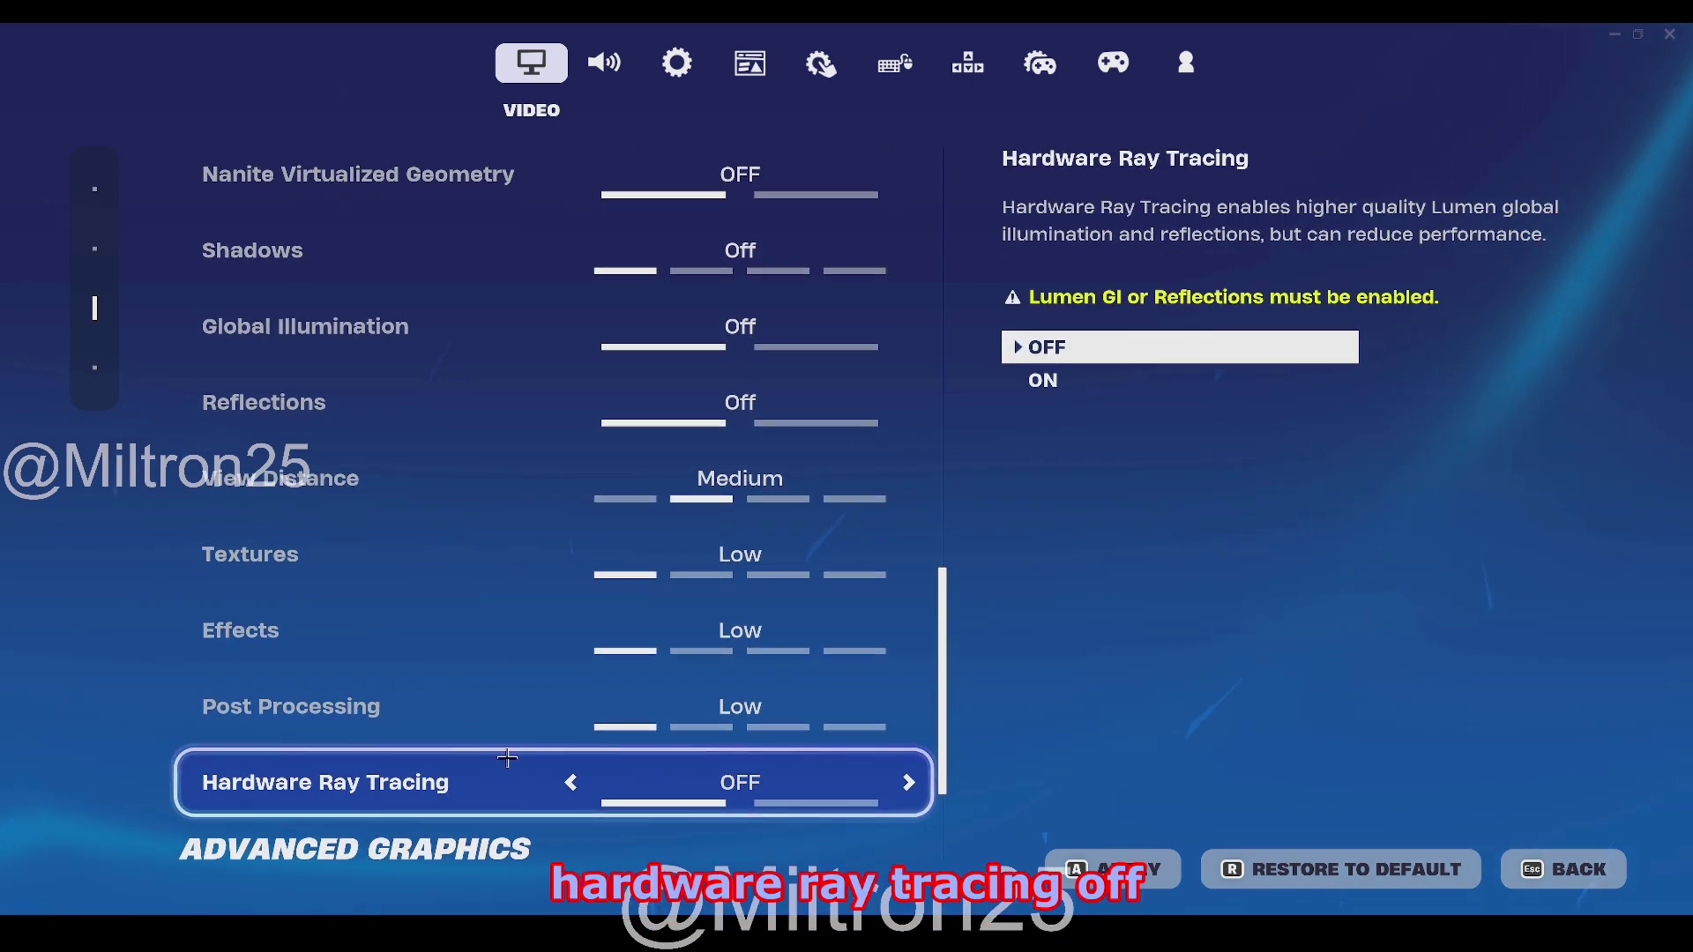
{"action": "scroll", "coordinate": [558, 790], "scroll_direction": "down", "scroll_amount": 2}
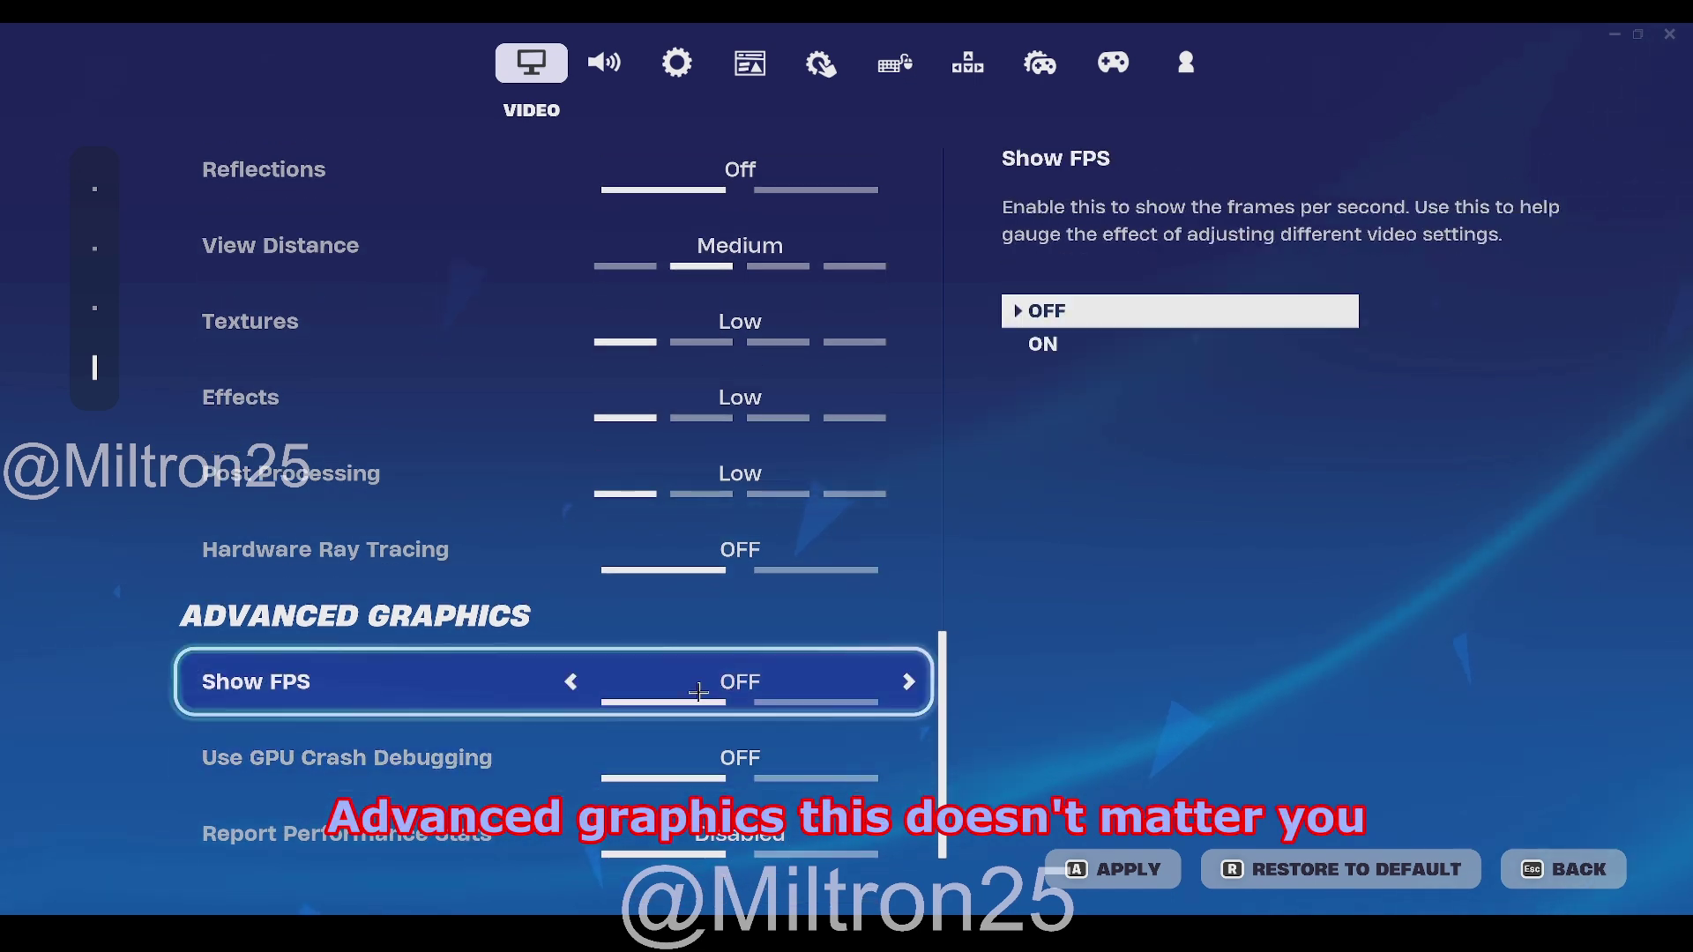
{"action": "left_click", "coordinate": [903, 686]}
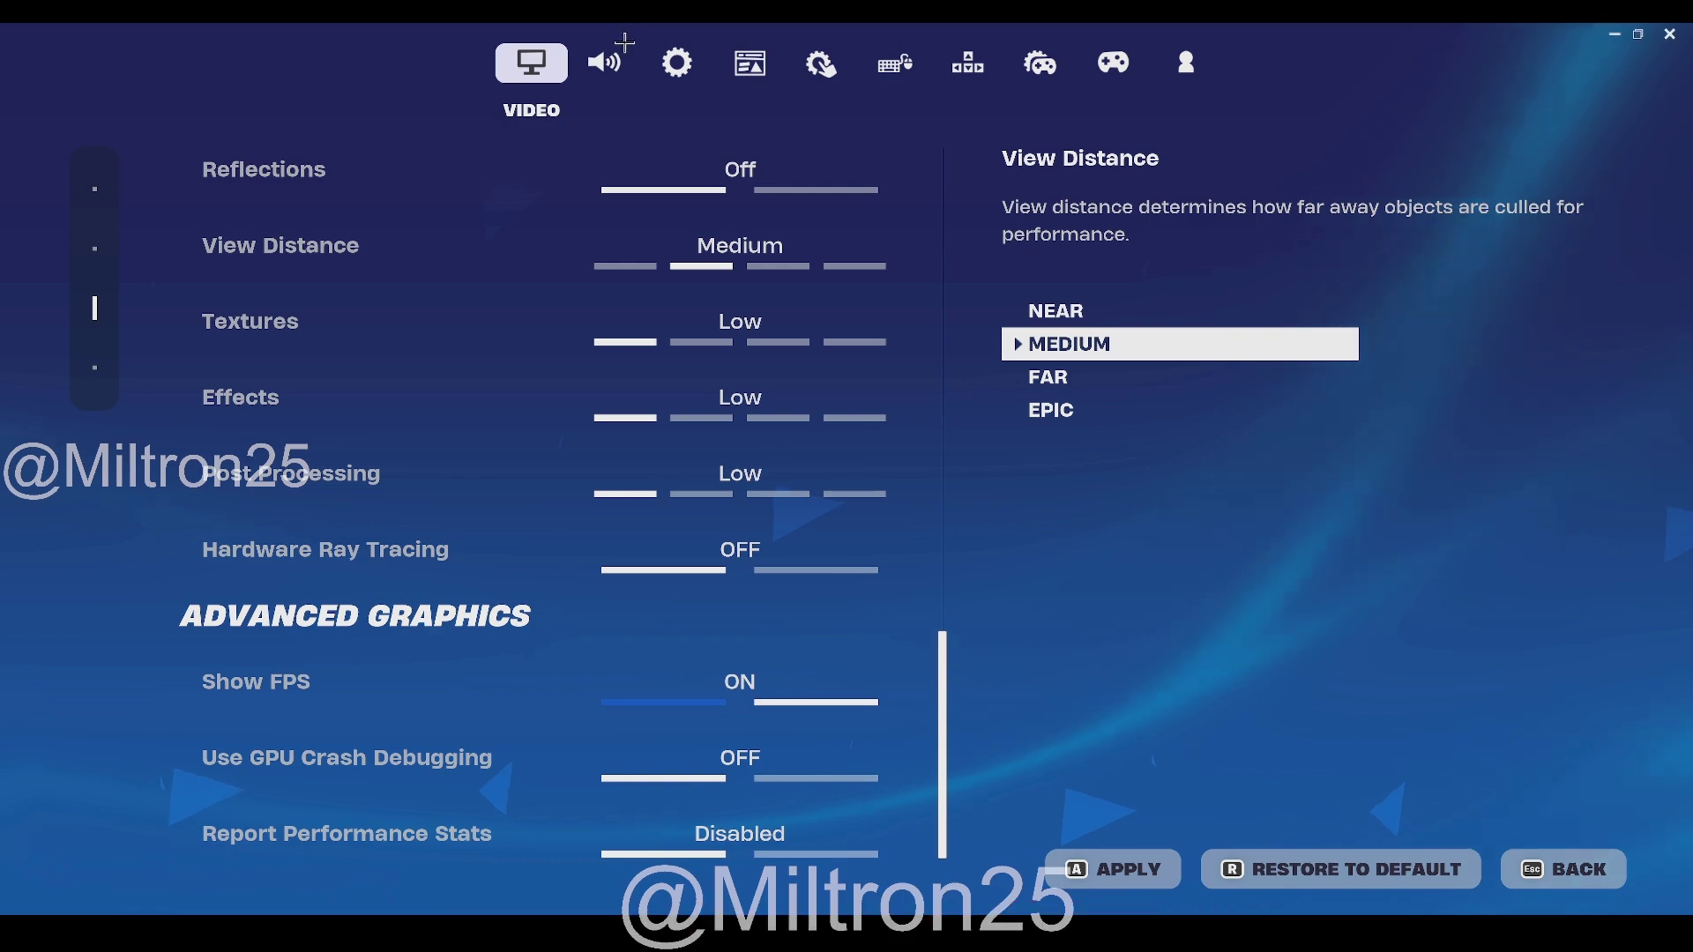
Step: Set Sound Quality to Low in the audio settings and review the remaining sound and voice chat options
{"action": "left_click", "coordinate": [604, 61]}
{"action": "scroll", "coordinate": [609, 397], "scroll_direction": "down", "scroll_amount": 4}
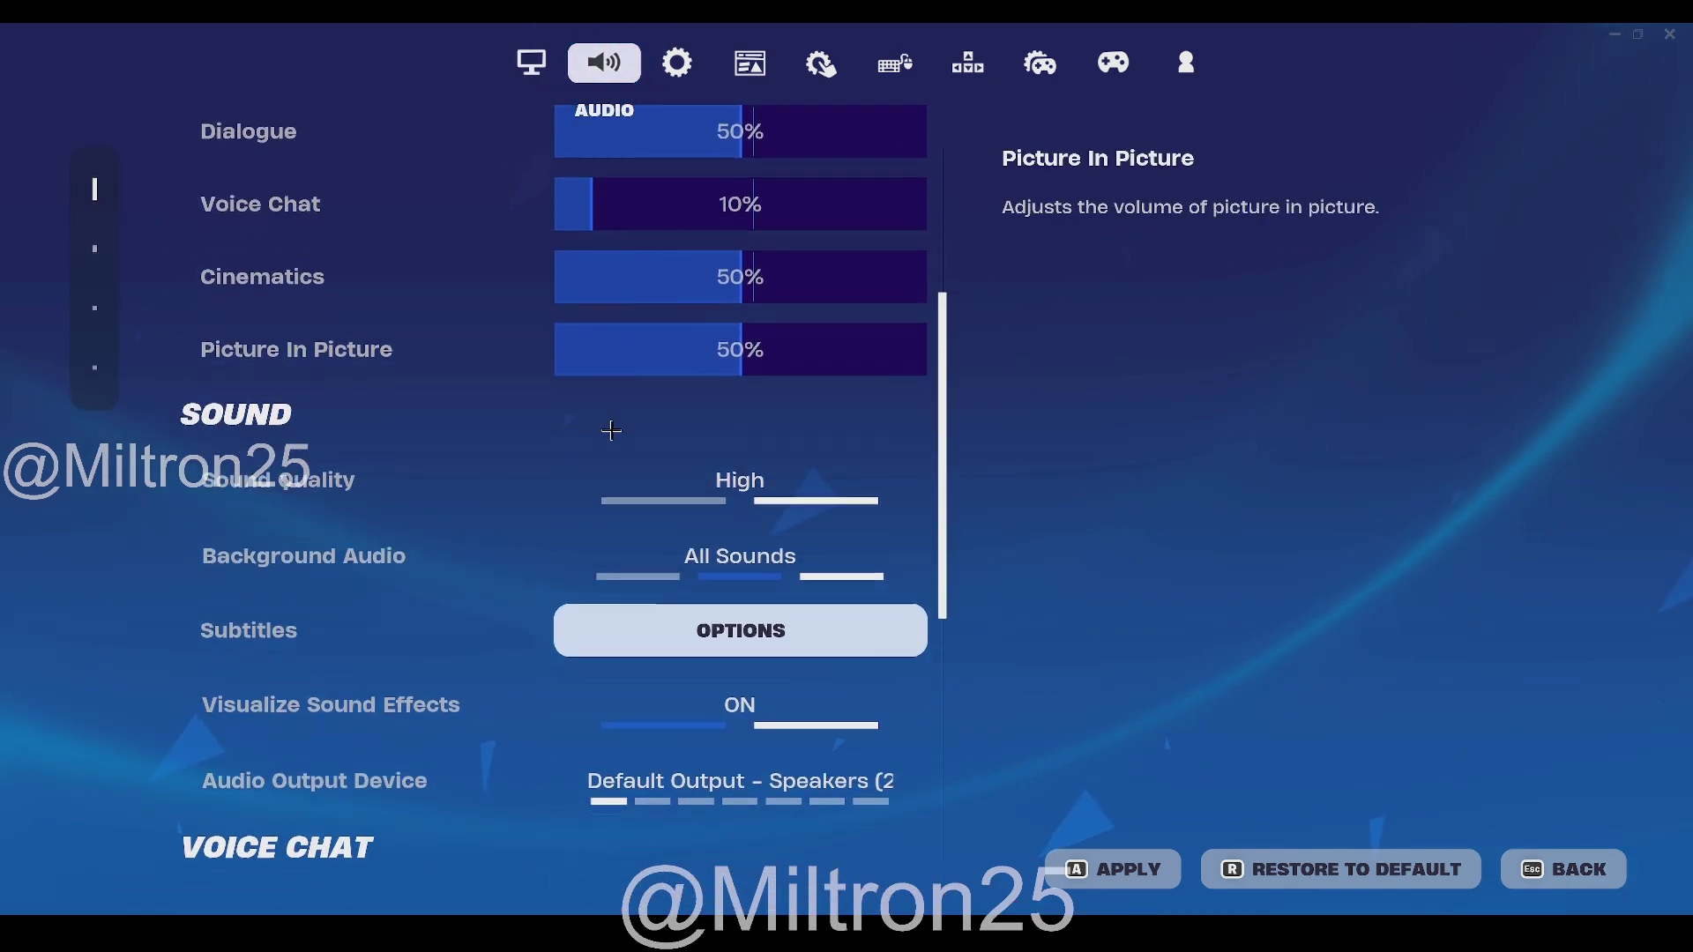
{"action": "left_click", "coordinate": [578, 454]}
{"action": "scroll", "coordinate": [412, 644], "scroll_direction": "down", "scroll_amount": 5}
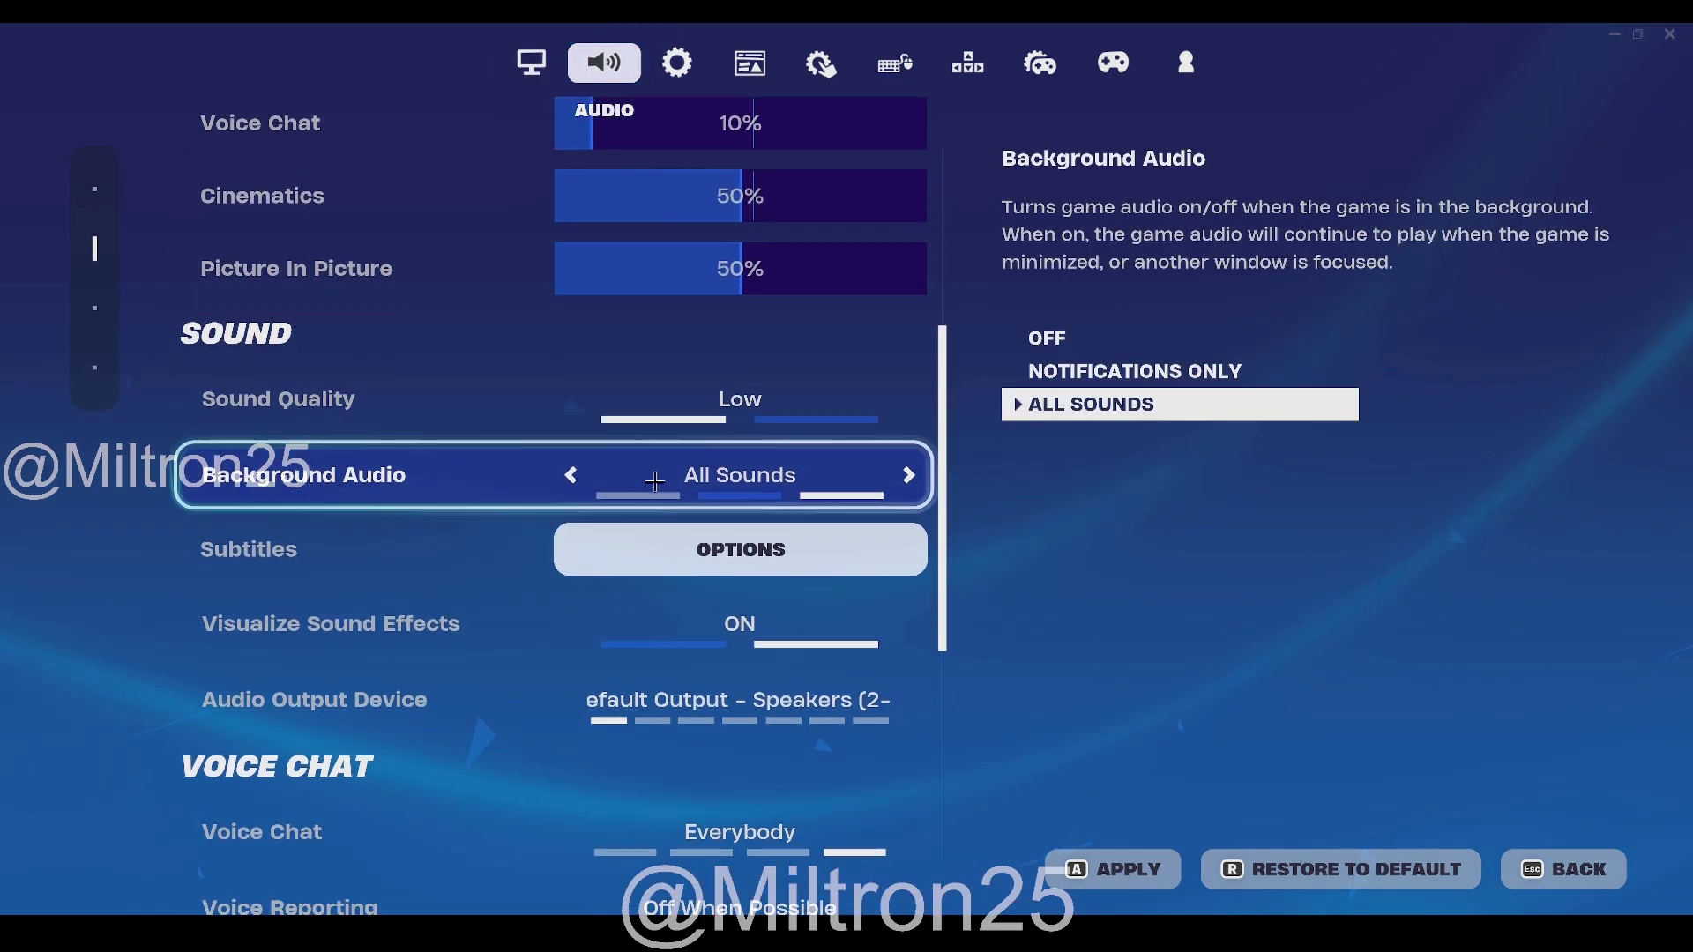
{"action": "scroll", "coordinate": [412, 645], "scroll_direction": "down", "scroll_amount": 2}
{"action": "scroll", "coordinate": [408, 670], "scroll_direction": "up", "scroll_amount": 2}
{"action": "scroll", "coordinate": [404, 688], "scroll_direction": "down", "scroll_amount": 2}
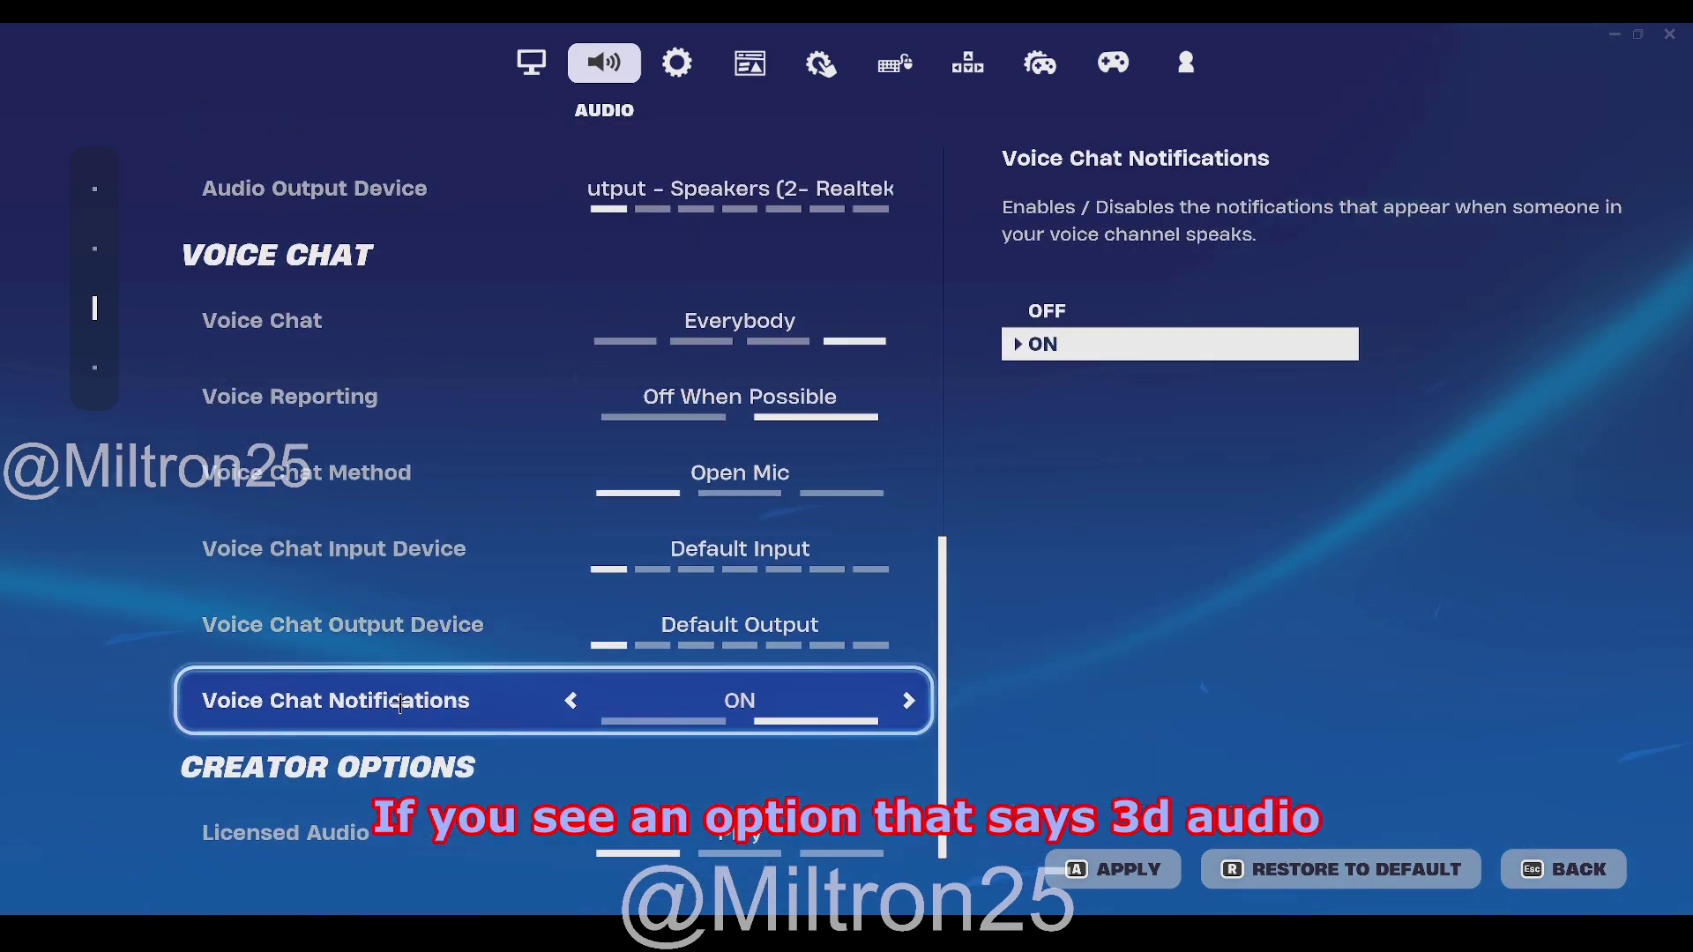
{"action": "scroll", "coordinate": [399, 322], "scroll_direction": "up", "scroll_amount": 3}
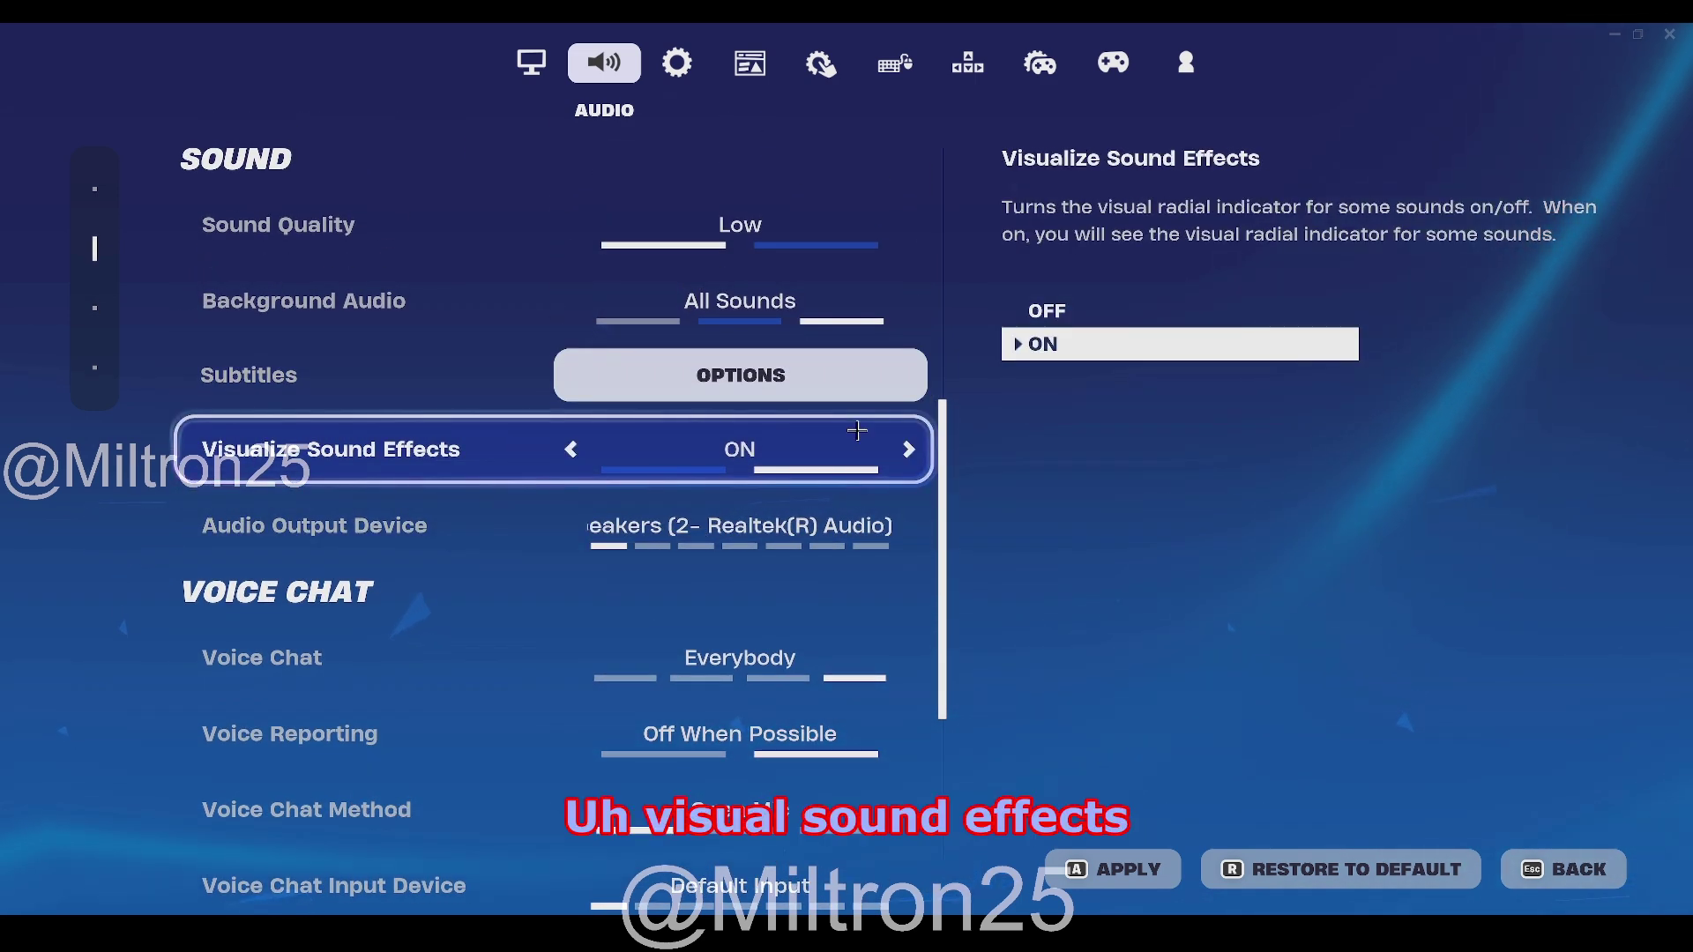
Step: Turn off idle and inactive window energy saving in the game settings, applying the changes without restarting the game
{"action": "left_click", "coordinate": [676, 62]}
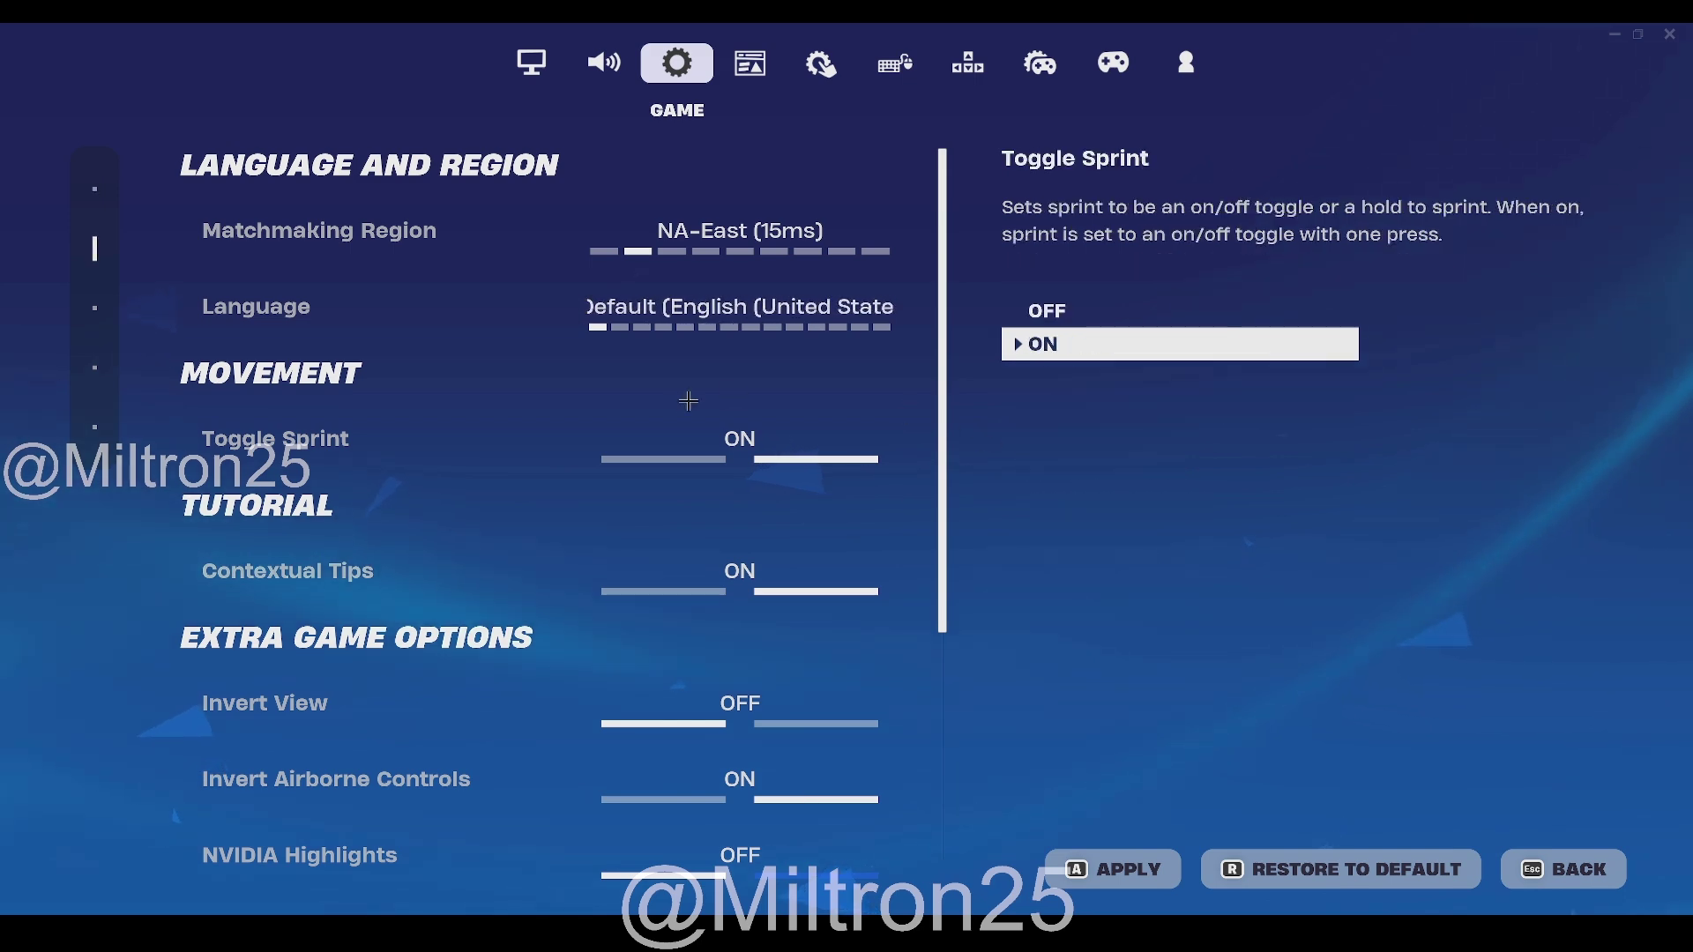
{"action": "scroll", "coordinate": [339, 600], "scroll_direction": "down", "scroll_amount": 3}
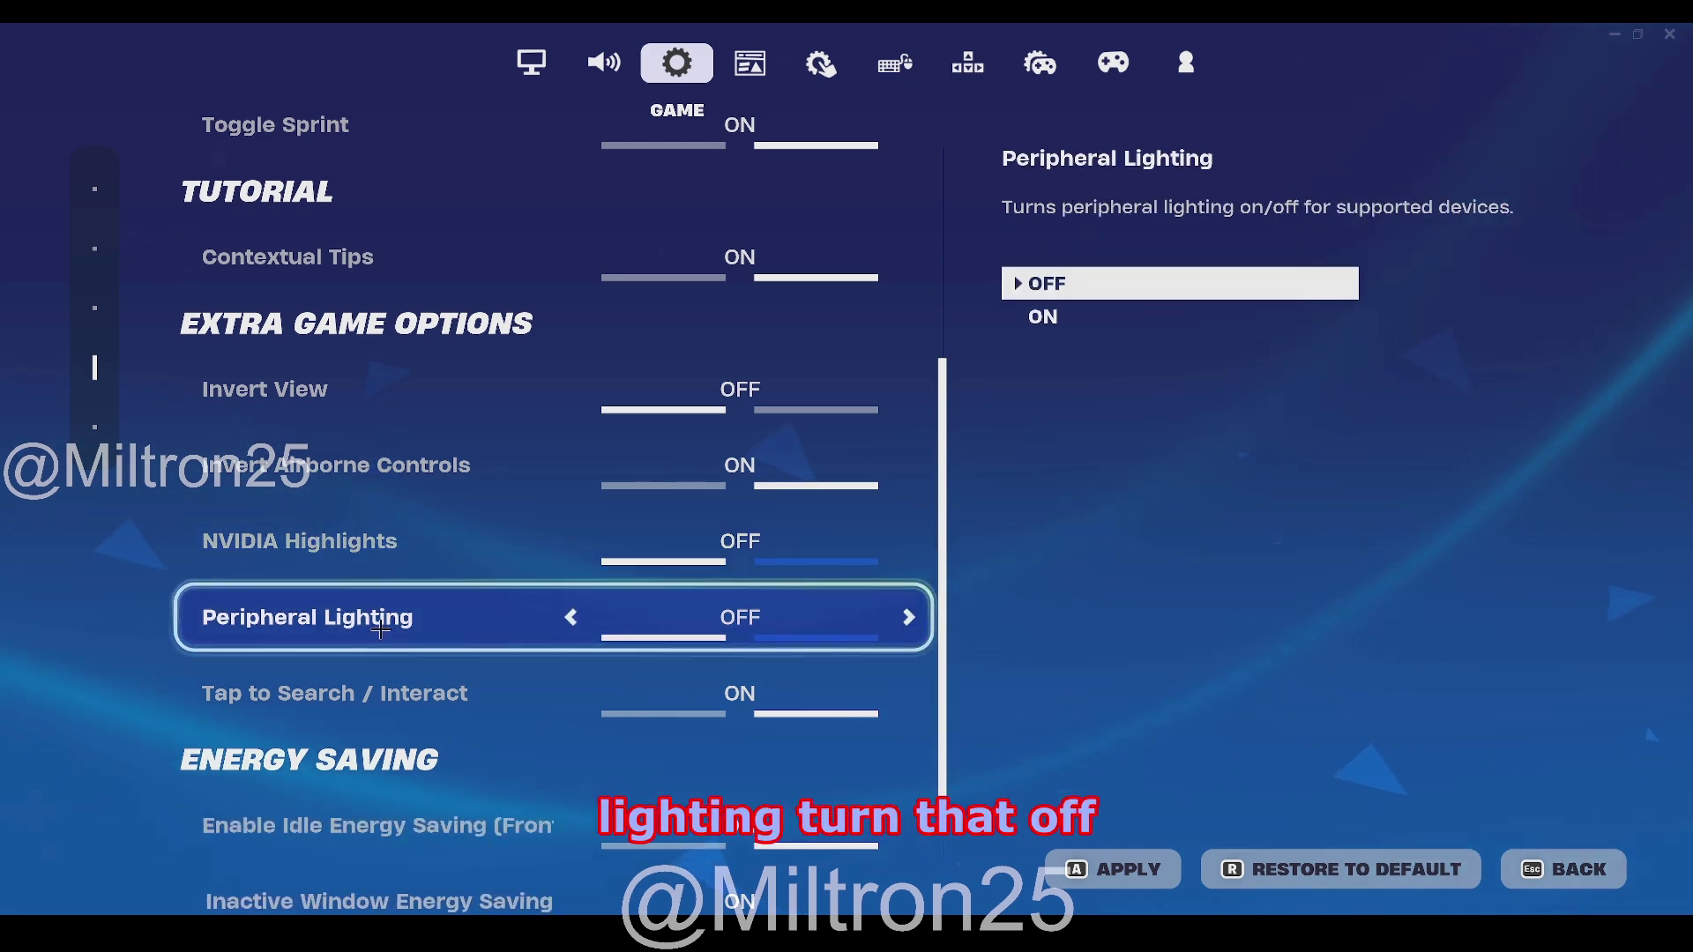
{"action": "scroll", "coordinate": [381, 634], "scroll_direction": "down", "scroll_amount": 1}
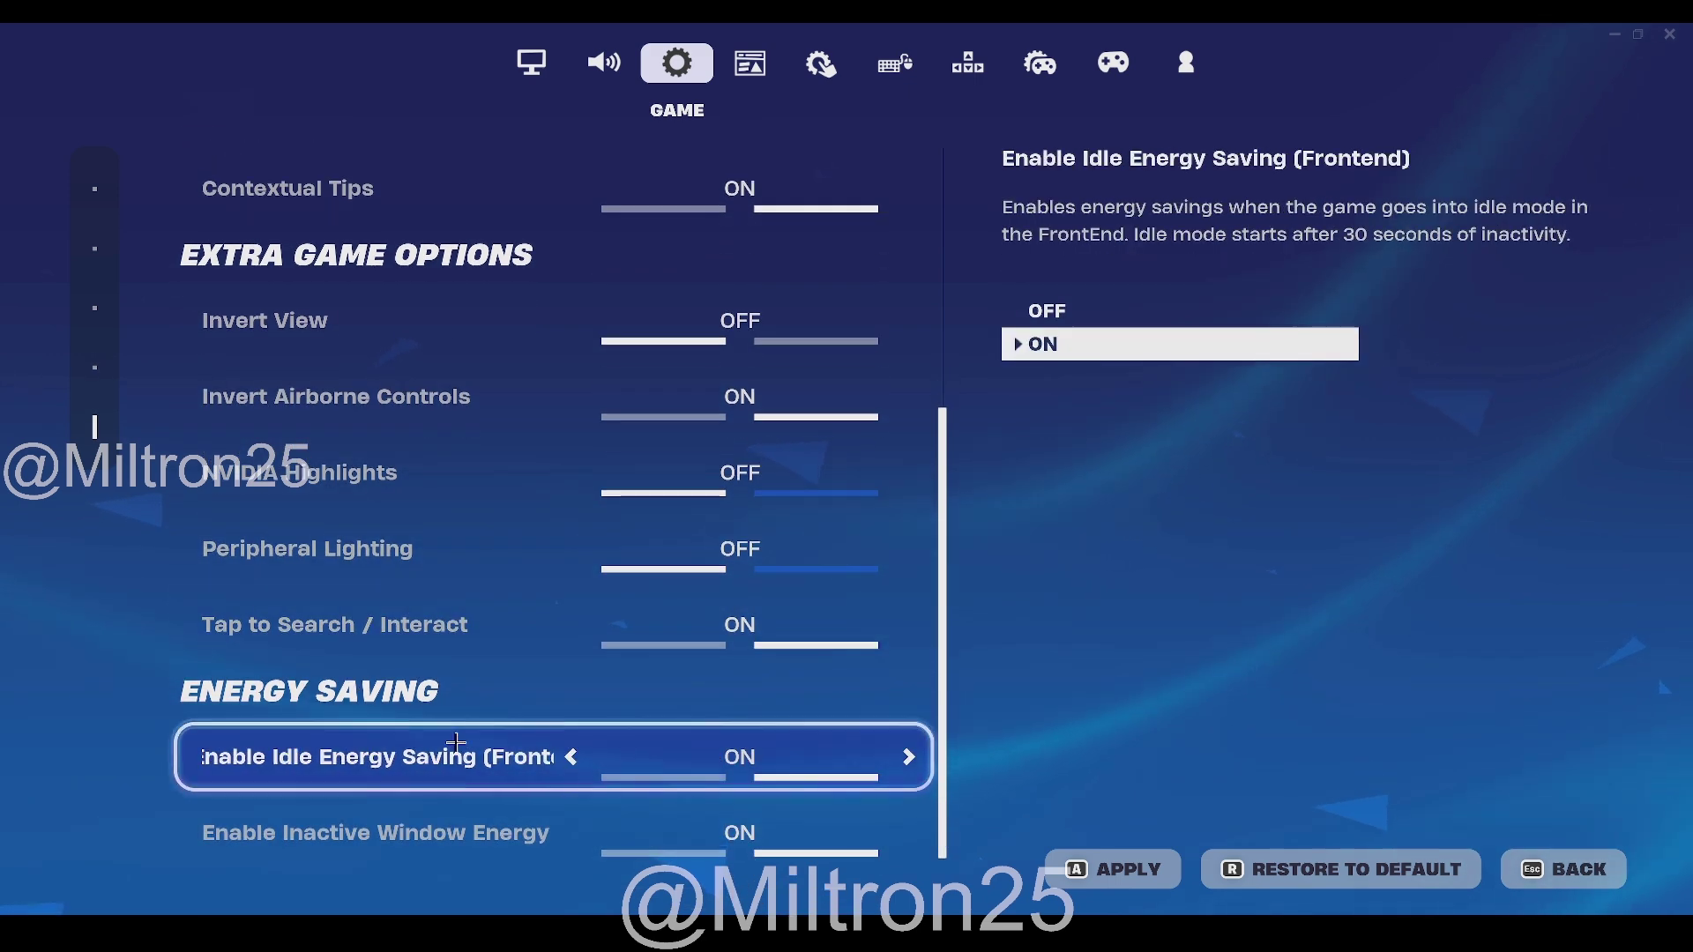
{"action": "left_click", "coordinate": [571, 757]}
{"action": "left_click", "coordinate": [578, 834]}
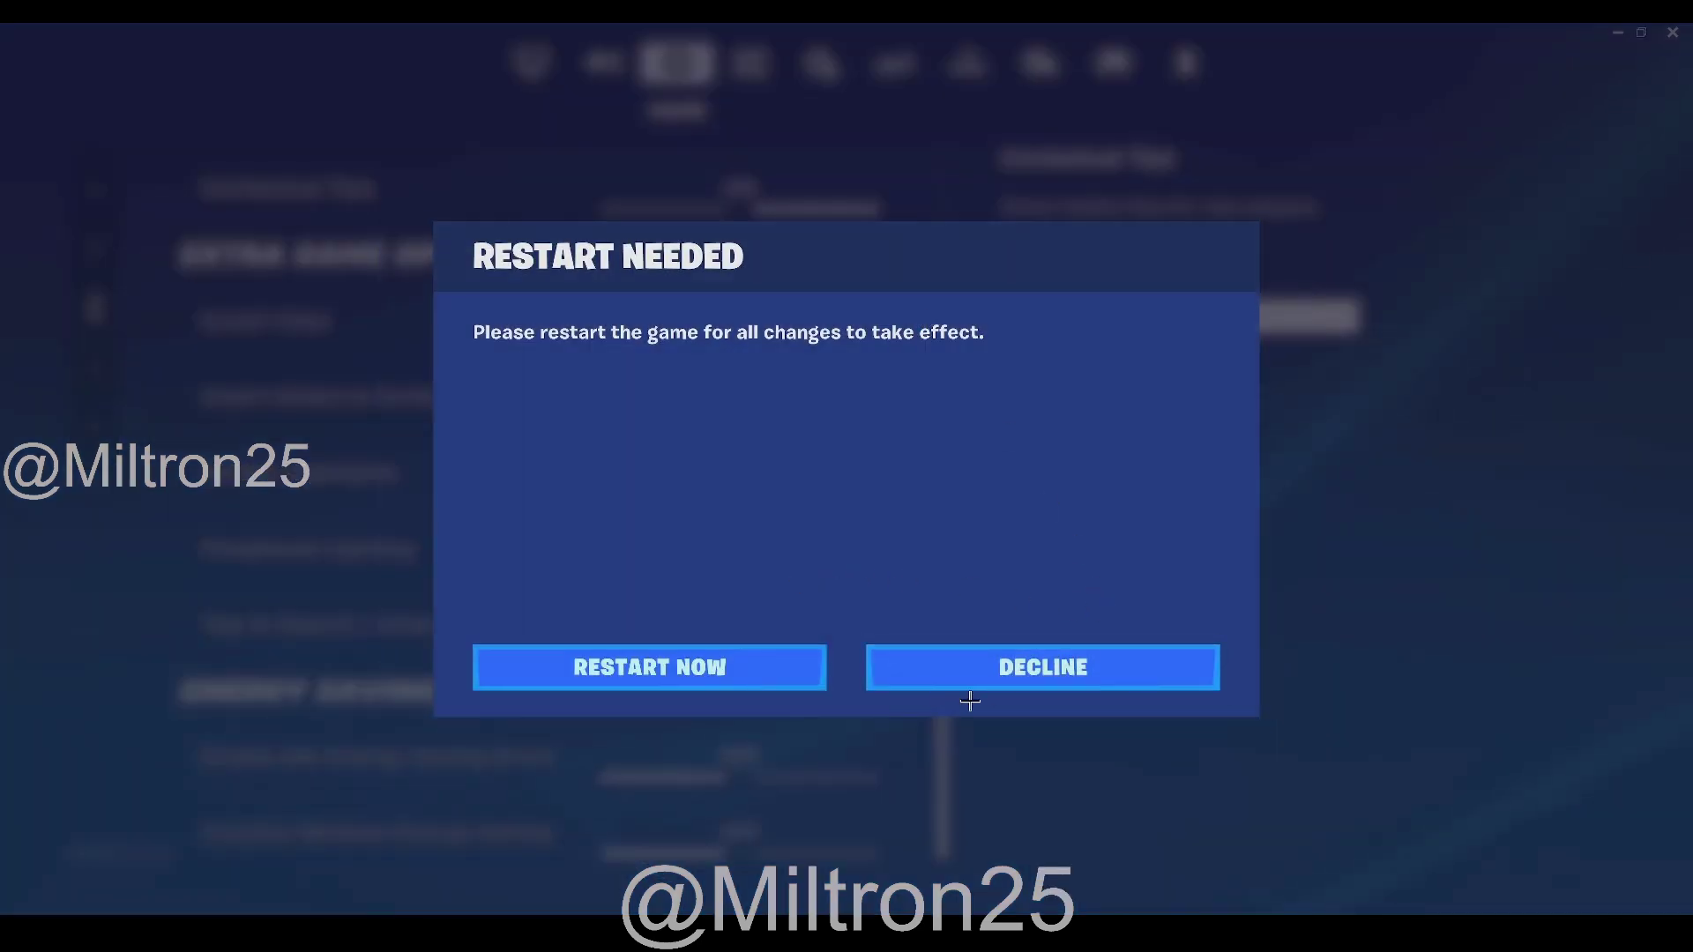
{"action": "left_click", "coordinate": [968, 678]}
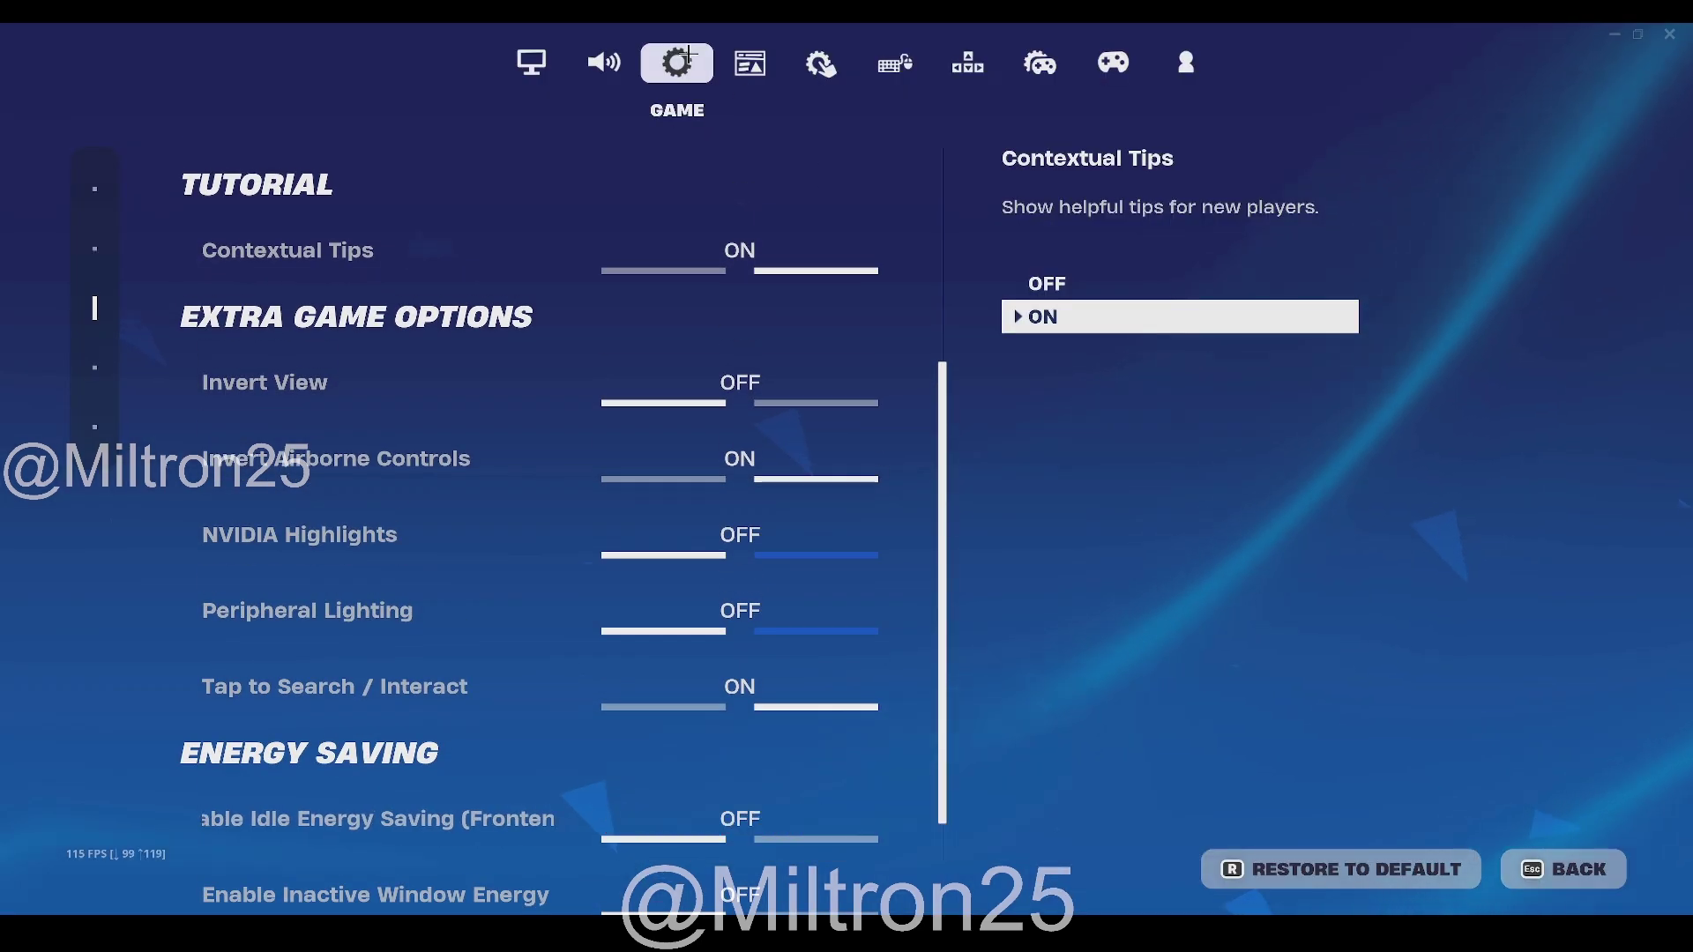
Step: Look for the replay options across the Game, Game UI, Touch and Motion, Audio and Video settings
{"action": "left_click", "coordinate": [750, 63]}
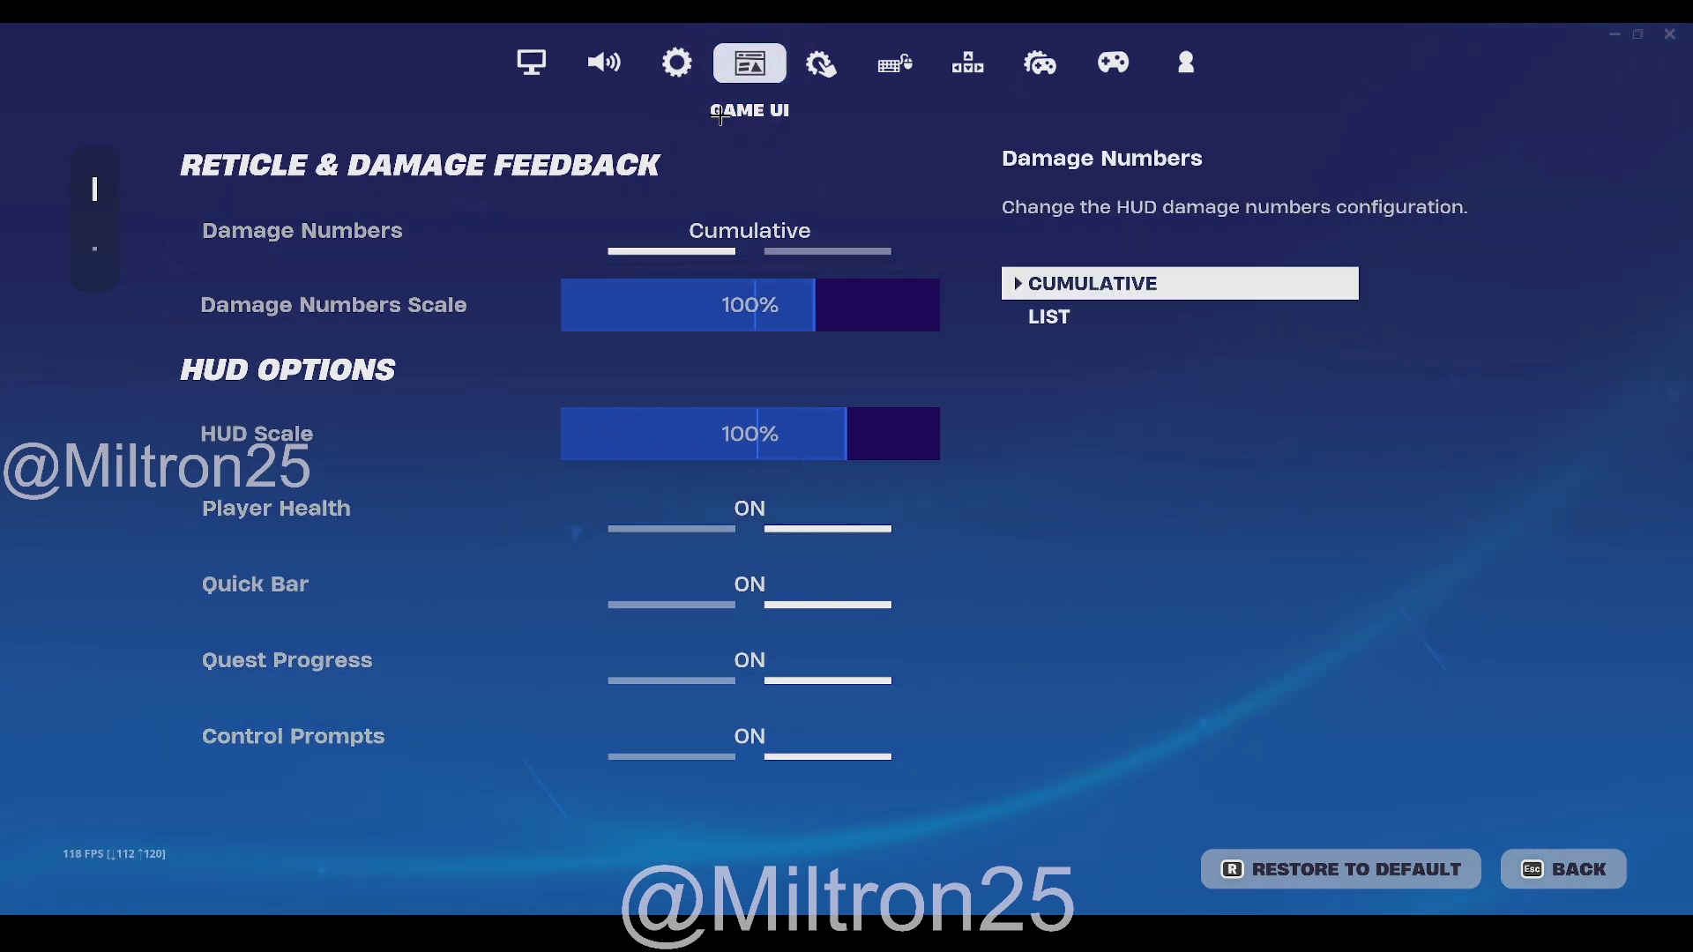
{"action": "left_click", "coordinate": [696, 69]}
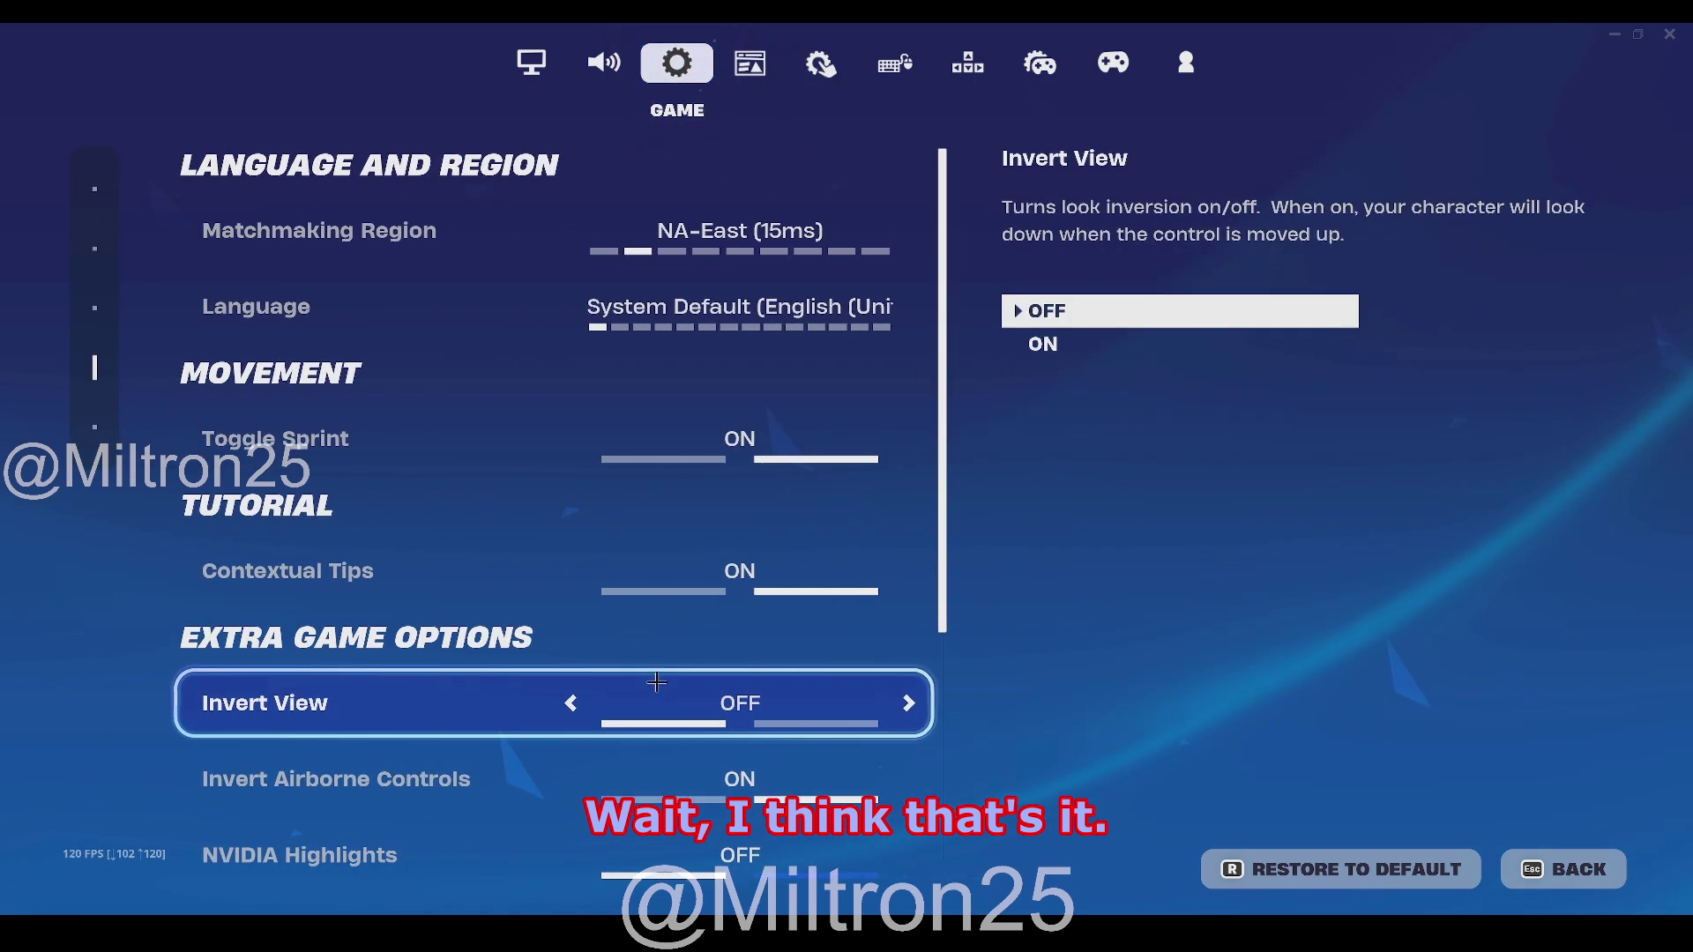
{"action": "scroll", "coordinate": [648, 679], "scroll_direction": "down", "scroll_amount": 5}
{"action": "scroll", "coordinate": [648, 678], "scroll_direction": "up", "scroll_amount": 1}
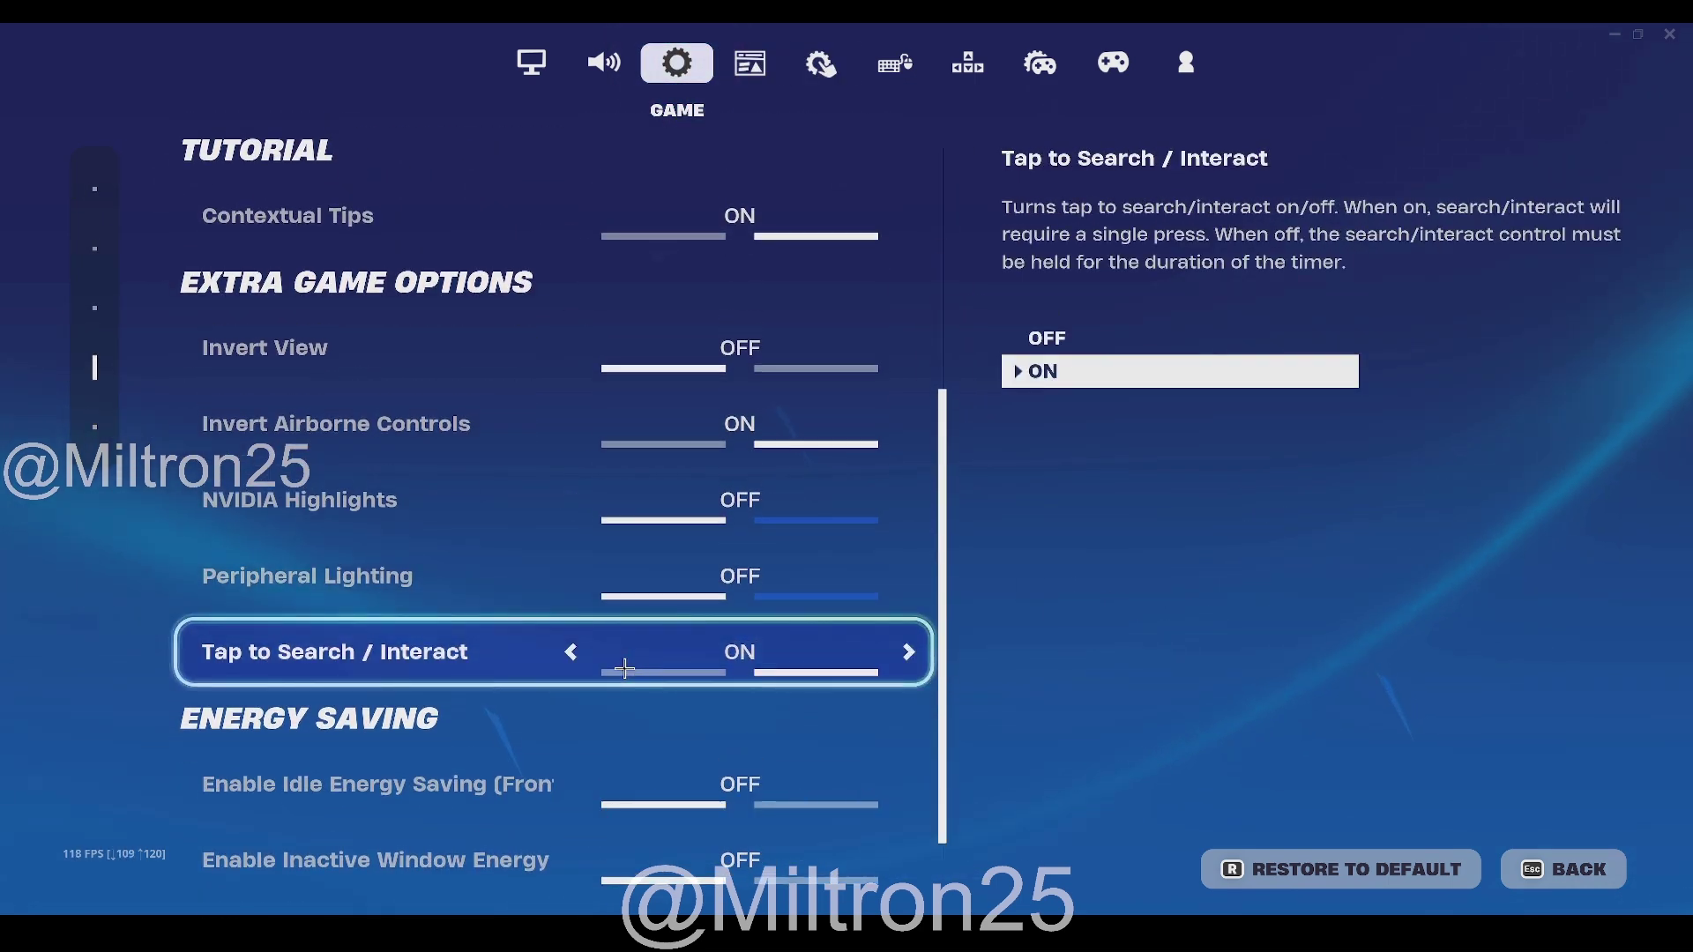
{"action": "scroll", "coordinate": [594, 703], "scroll_direction": "down", "scroll_amount": 1}
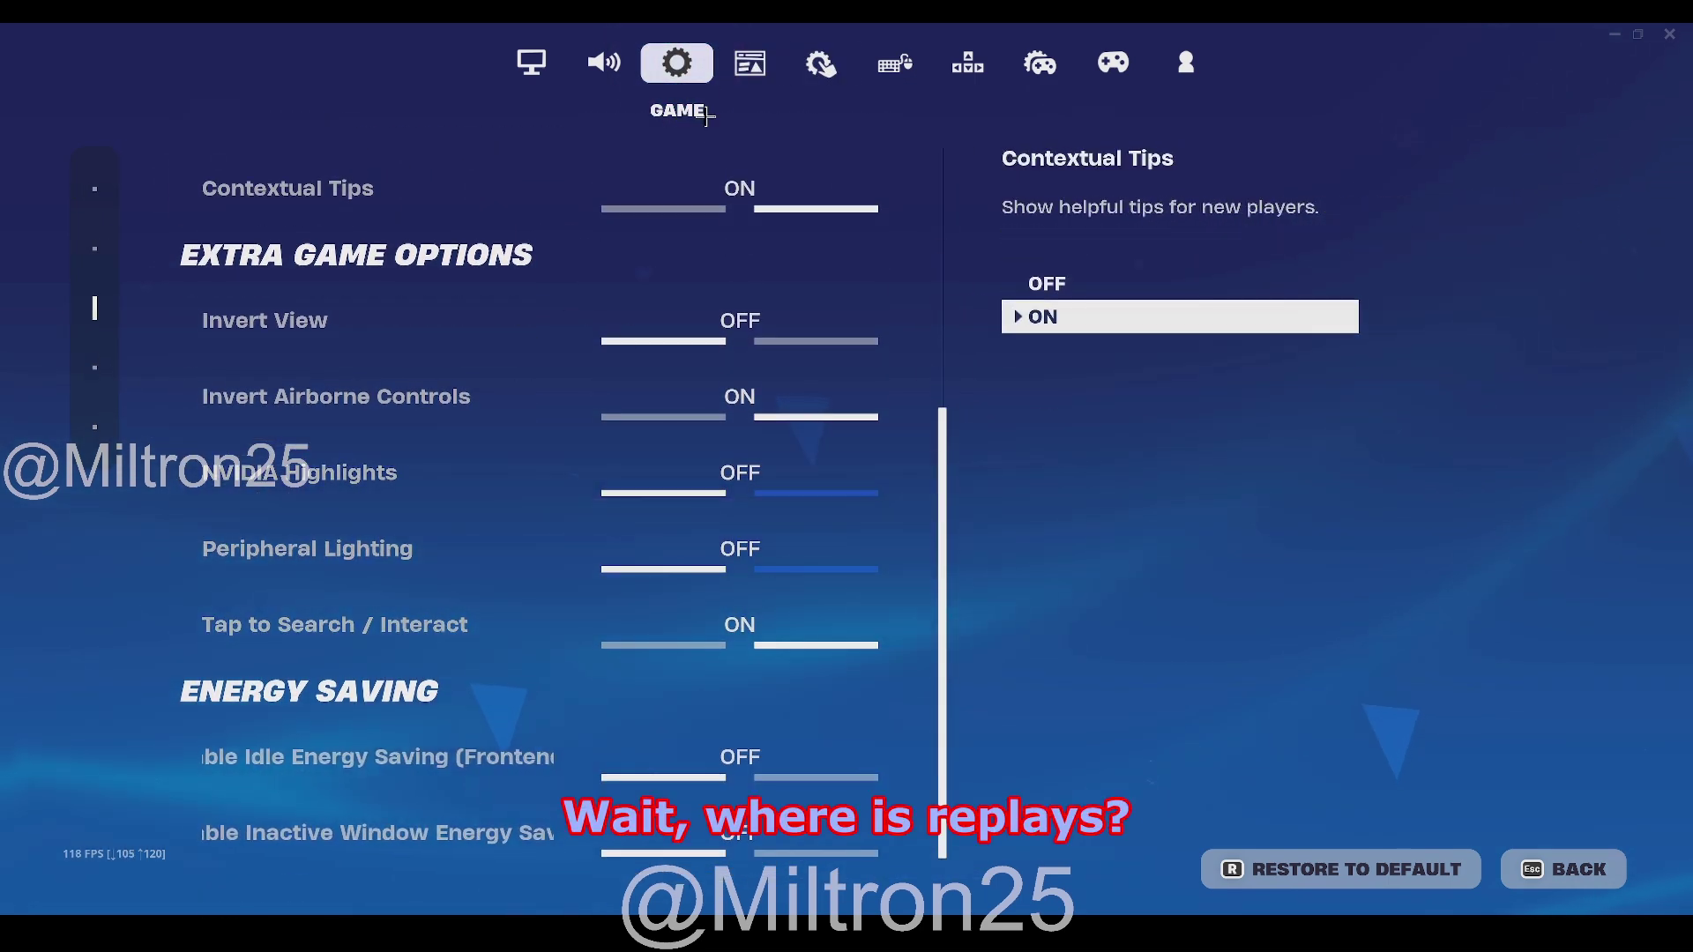
{"action": "scroll", "coordinate": [618, 410], "scroll_direction": "up", "scroll_amount": 3}
{"action": "scroll", "coordinate": [630, 414], "scroll_direction": "up", "scroll_amount": 2}
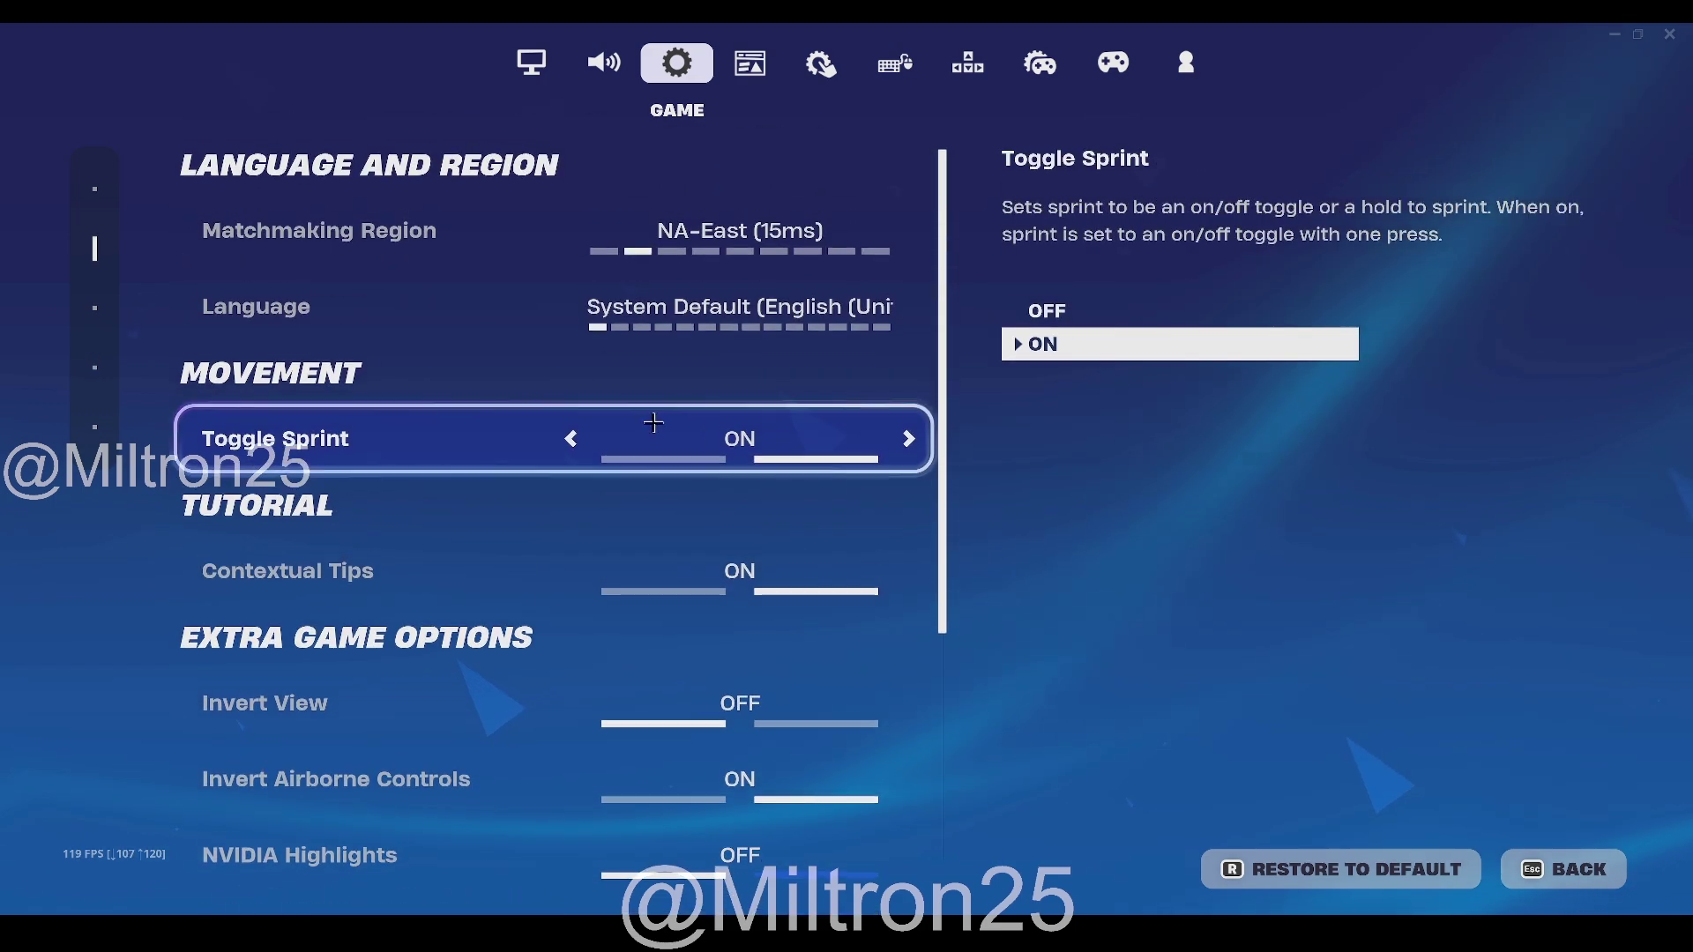
{"action": "scroll", "coordinate": [635, 573], "scroll_direction": "down", "scroll_amount": 5}
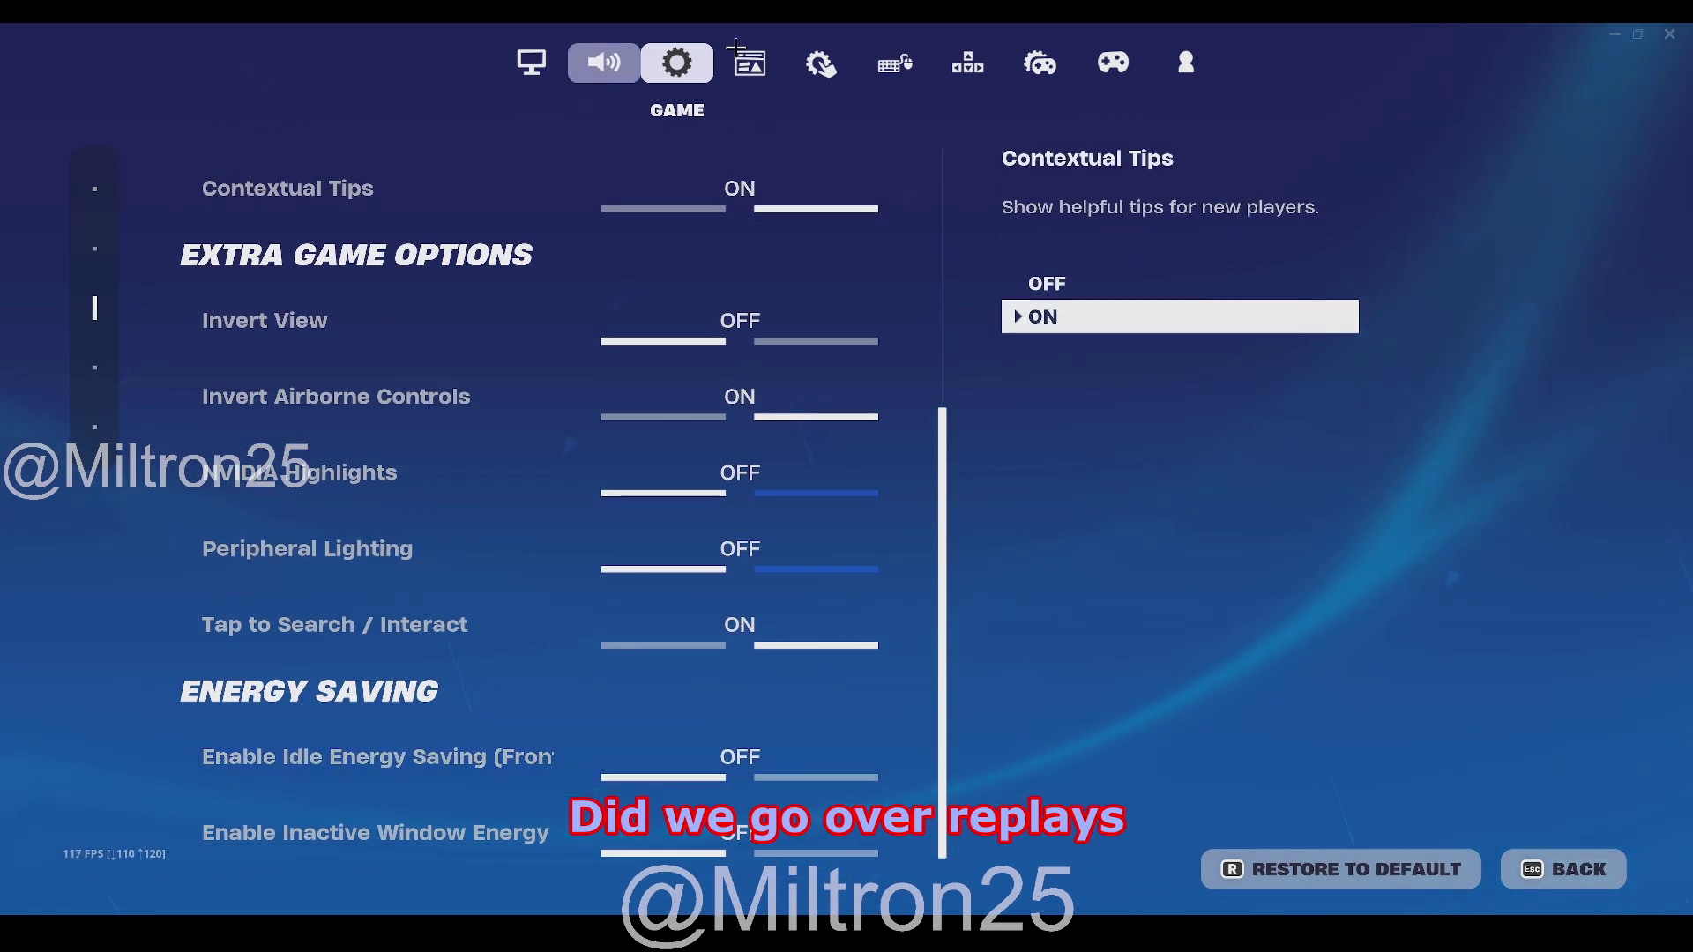
{"action": "left_click", "coordinate": [750, 62]}
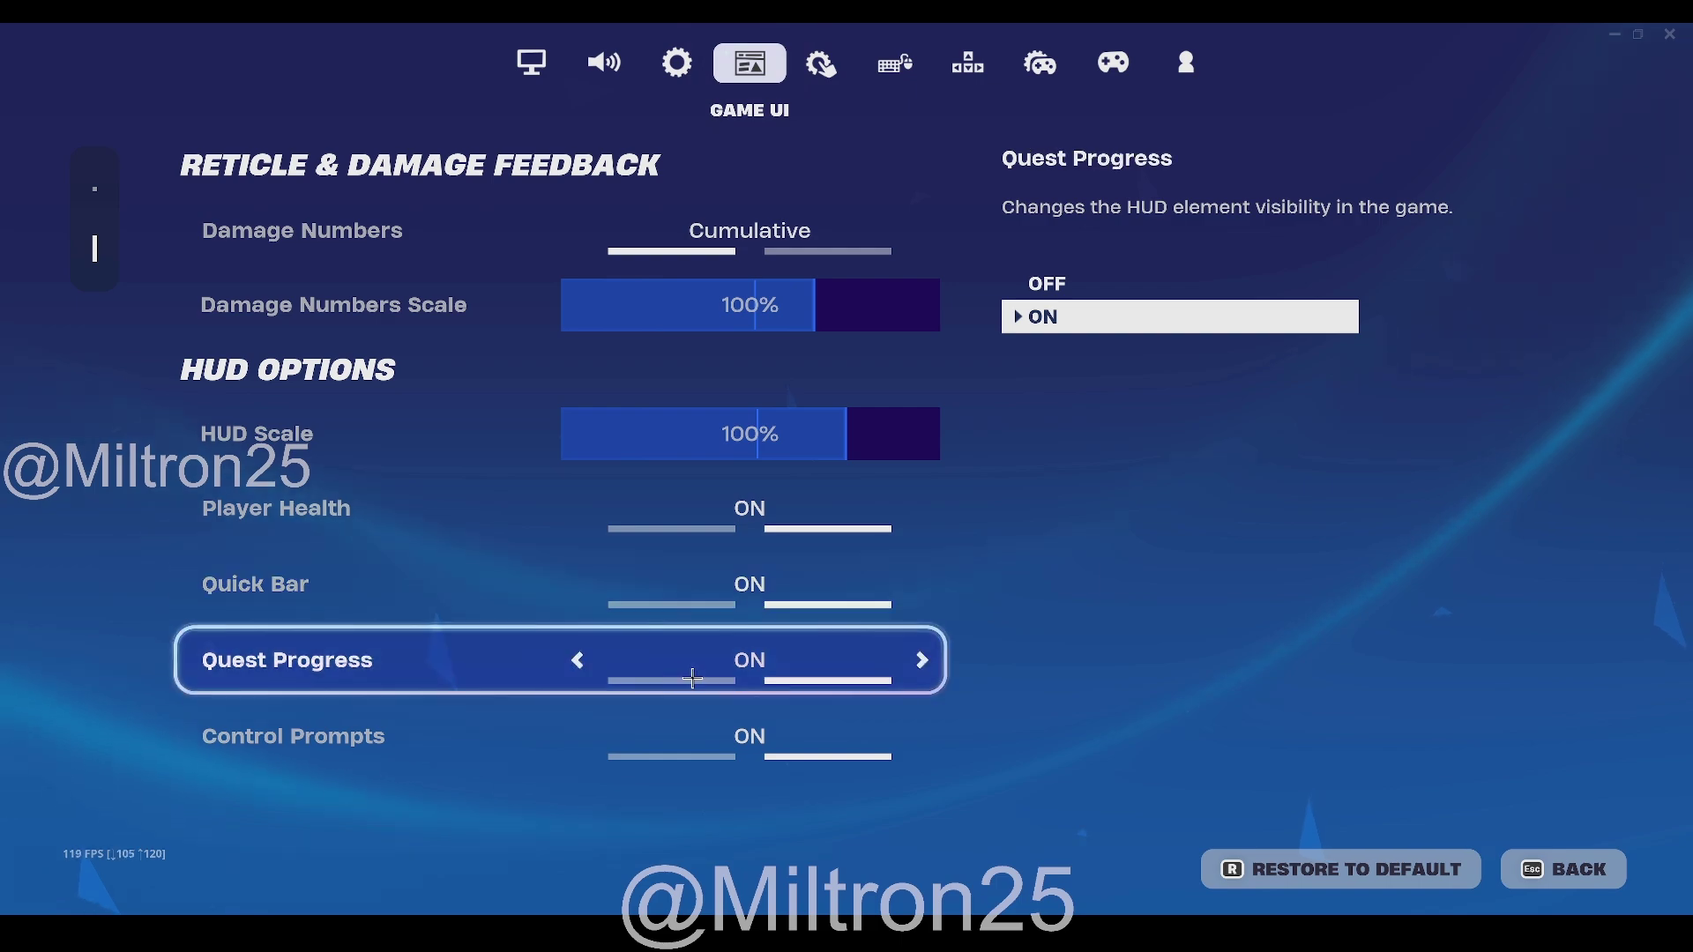
{"action": "left_click", "coordinate": [796, 73]}
{"action": "scroll", "coordinate": [741, 607], "scroll_direction": "down", "scroll_amount": 2}
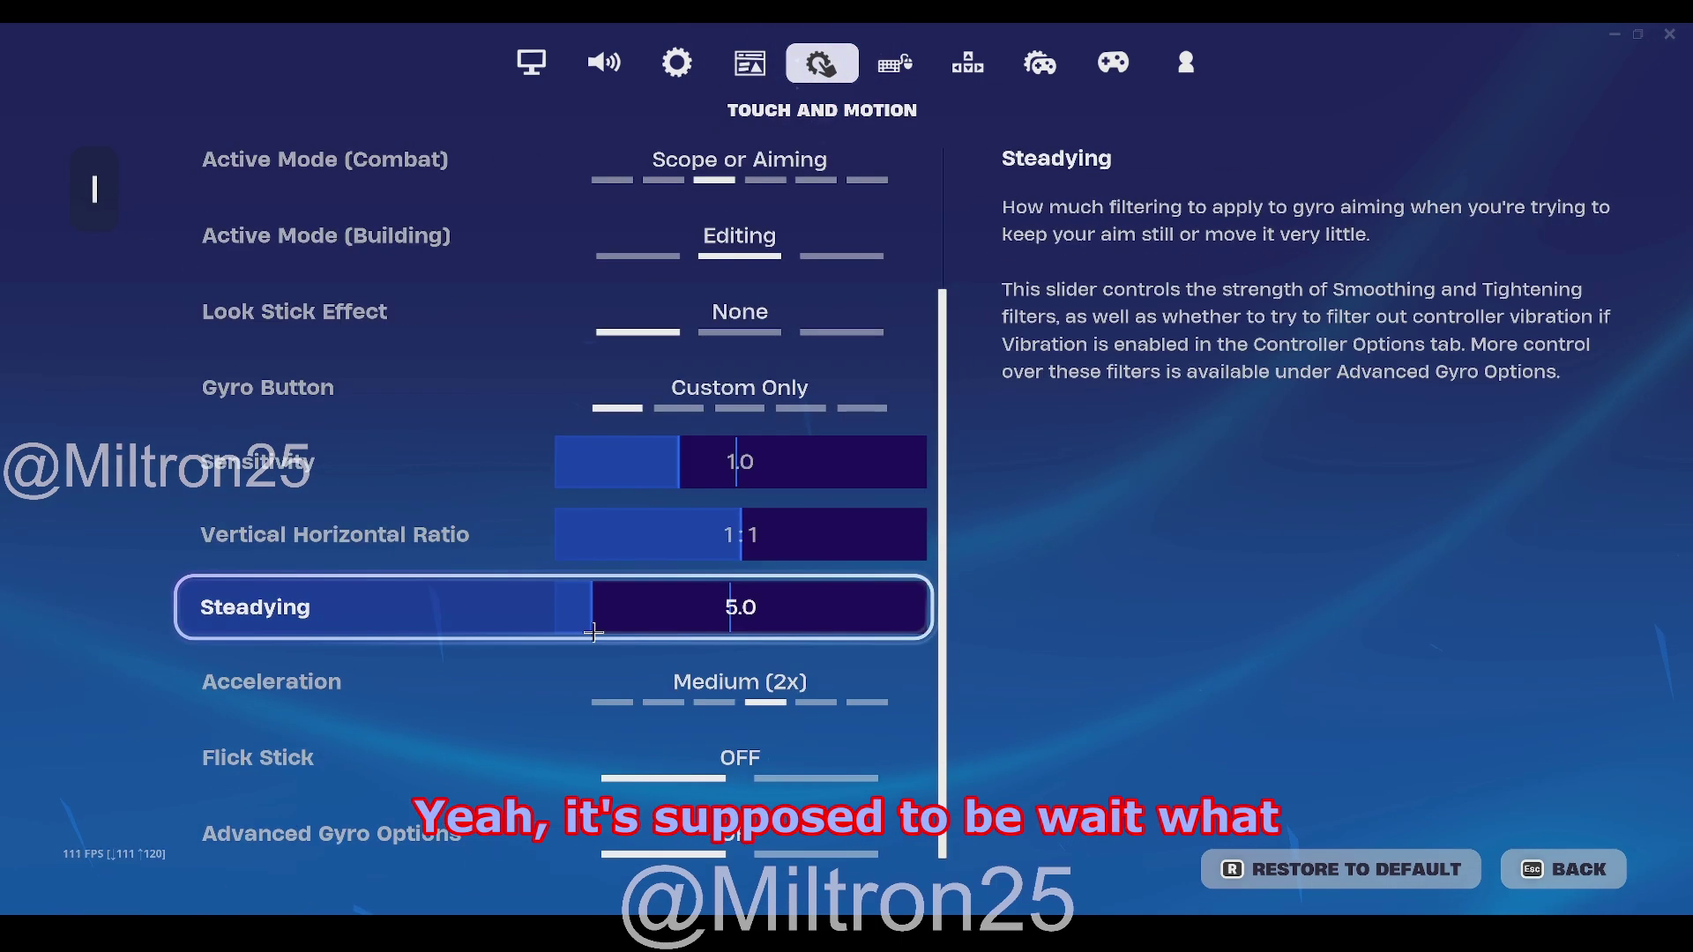
{"action": "left_click", "coordinate": [604, 62]}
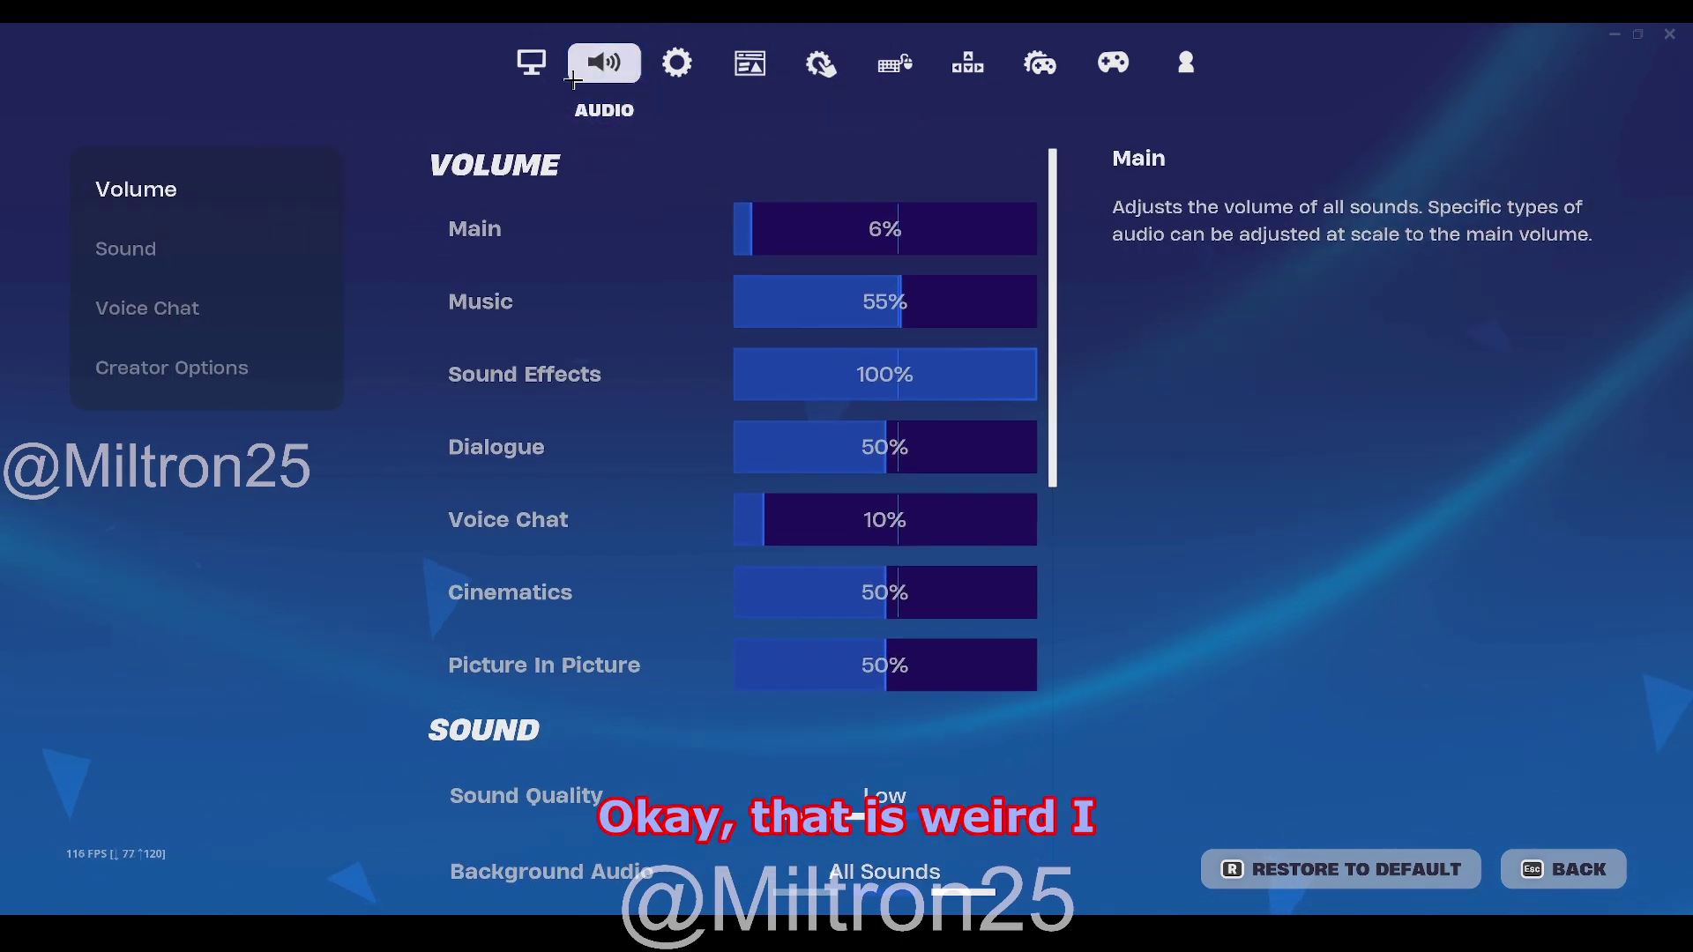
{"action": "scroll", "coordinate": [511, 670], "scroll_direction": "down", "scroll_amount": 5}
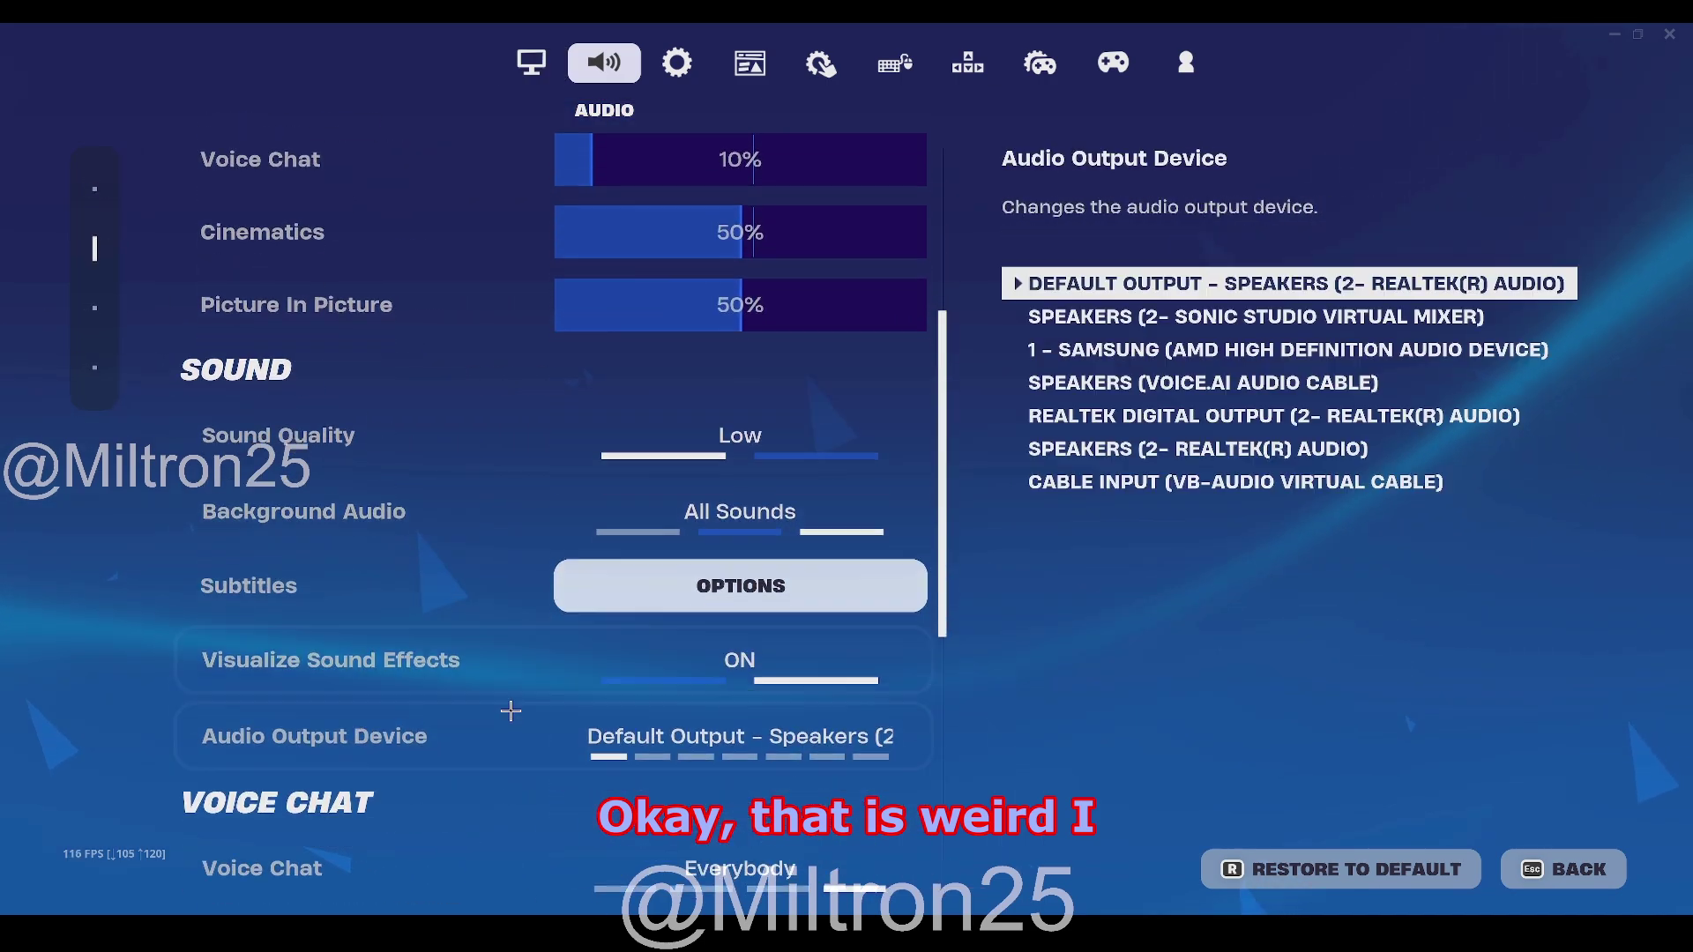
{"action": "left_click", "coordinate": [531, 61]}
{"action": "scroll", "coordinate": [618, 221], "scroll_direction": "down", "scroll_amount": 2}
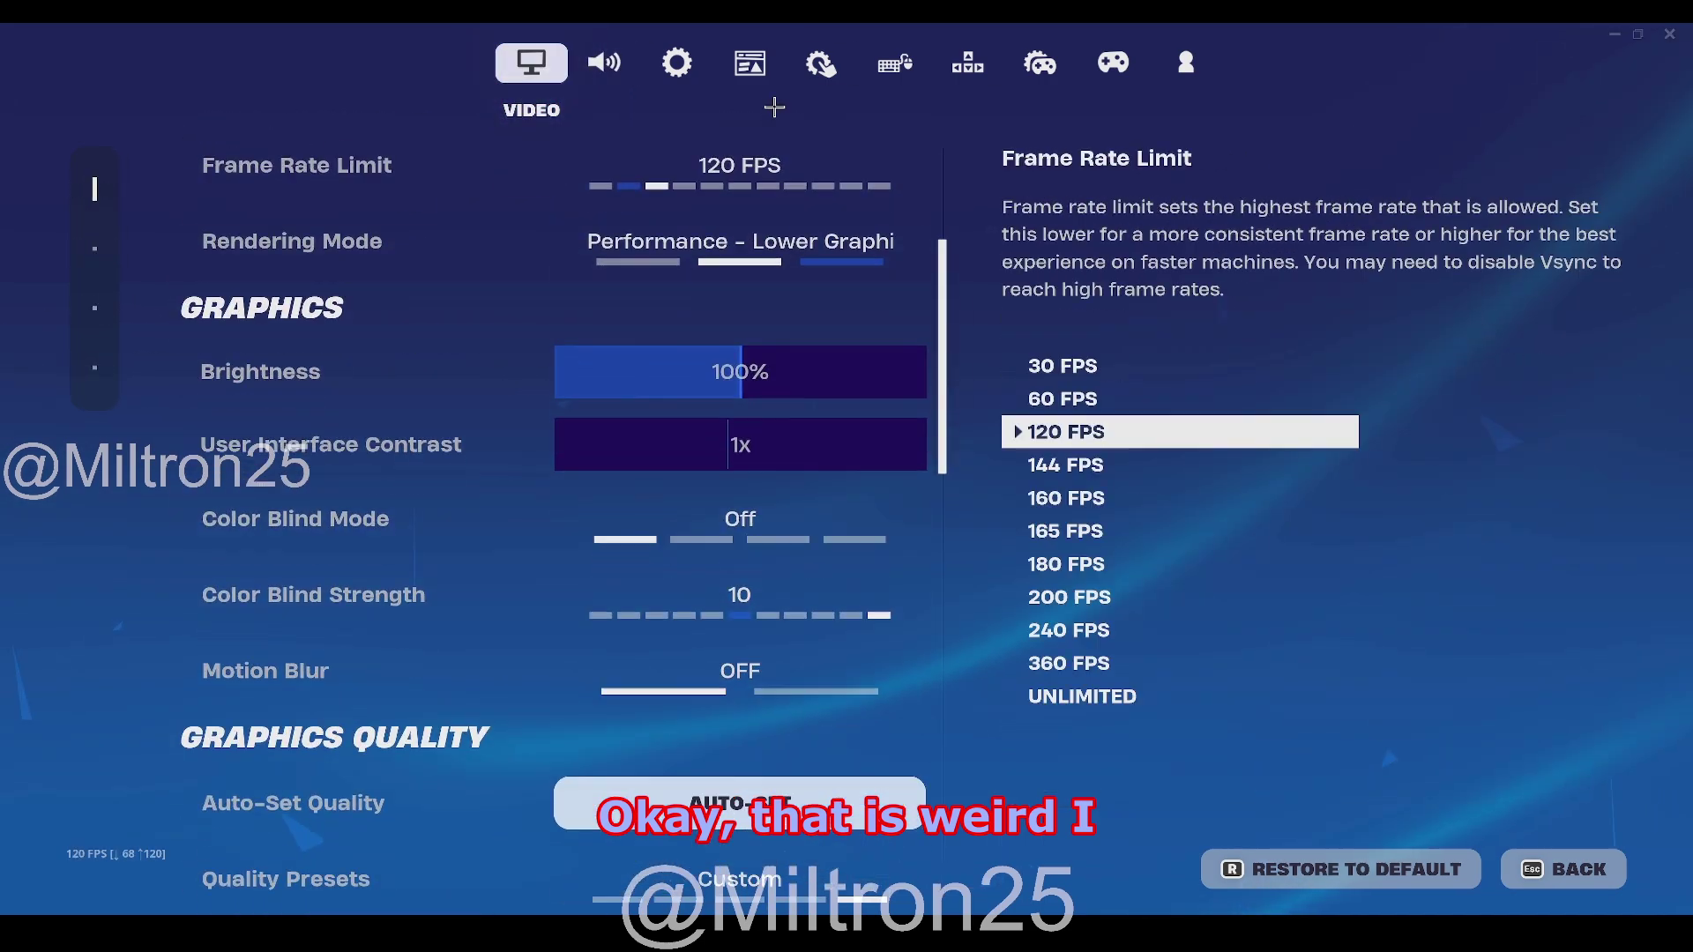
{"action": "left_click", "coordinate": [676, 62]}
{"action": "scroll", "coordinate": [587, 675], "scroll_direction": "down", "scroll_amount": 2}
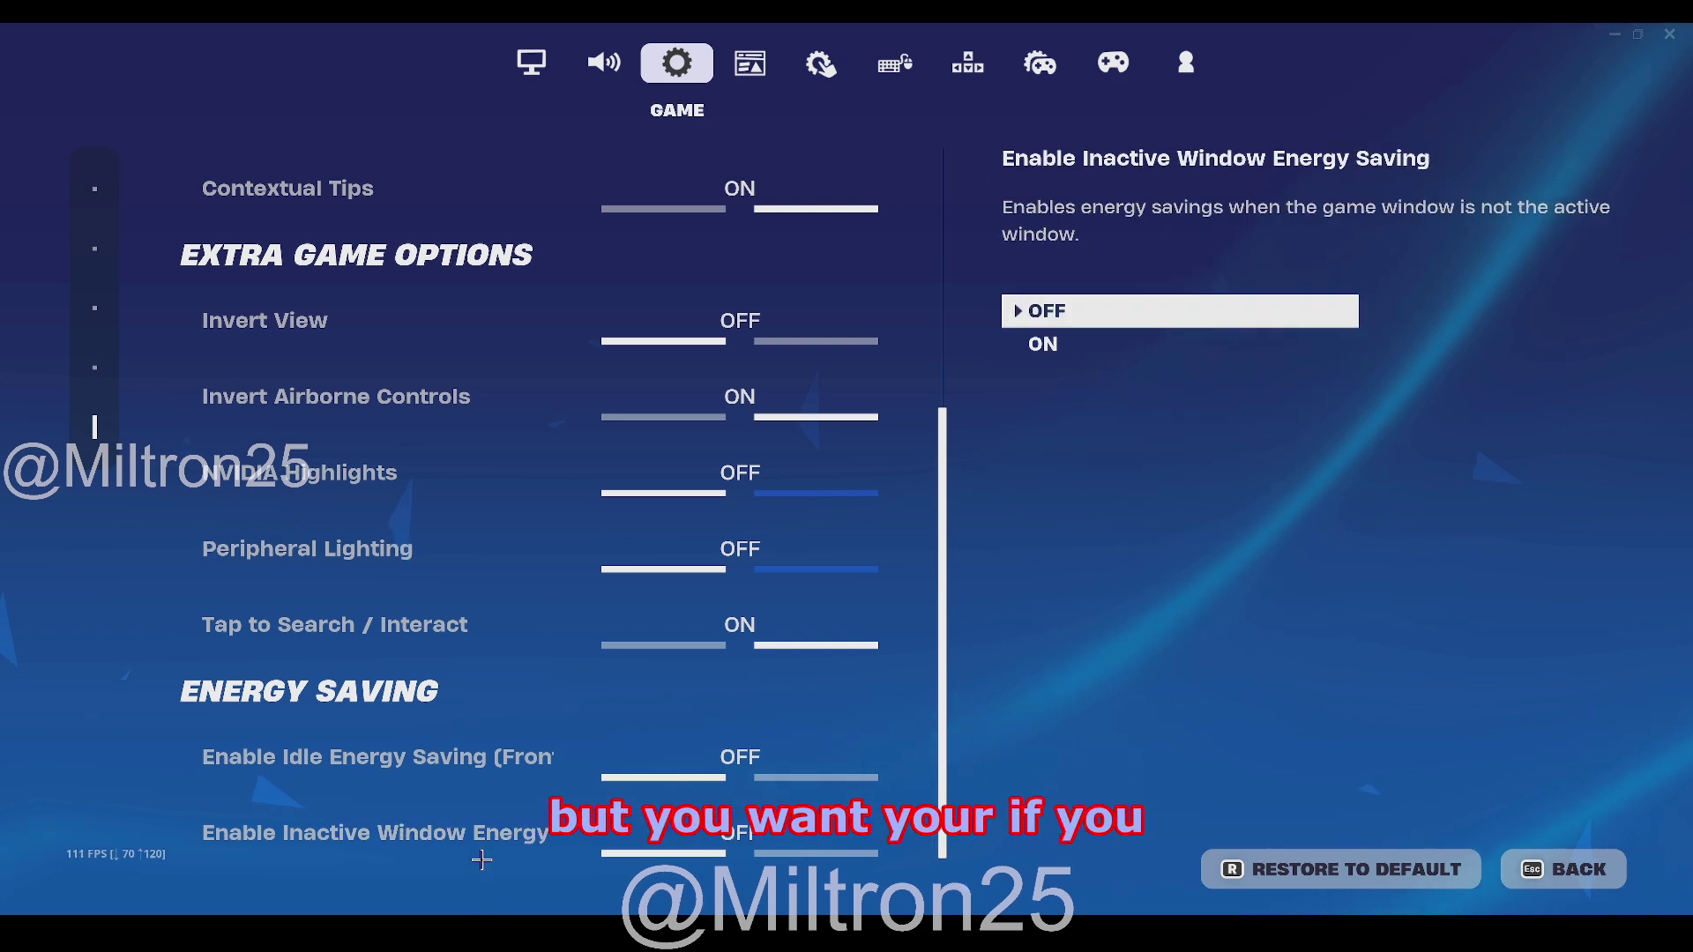
{"action": "scroll", "coordinate": [529, 555], "scroll_direction": "up", "scroll_amount": 2}
{"action": "scroll", "coordinate": [424, 473], "scroll_direction": "up", "scroll_amount": 2}
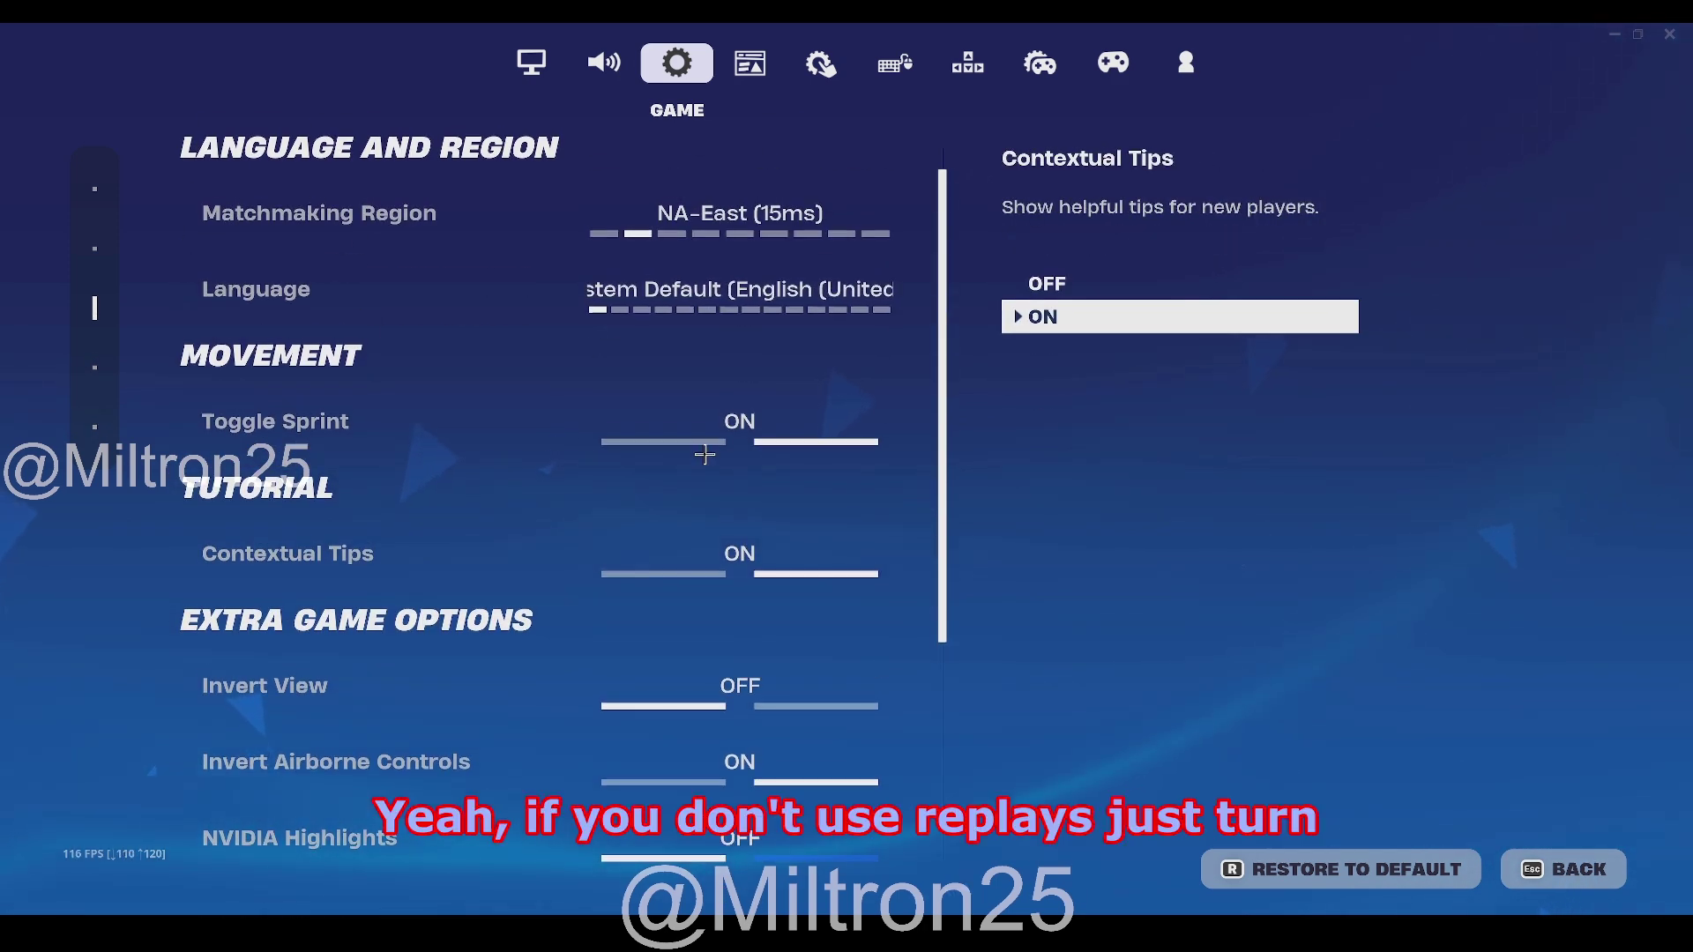
Step: Leave the settings and quit Fortnite, confirming the exit
{"action": "left_click", "coordinate": [1551, 850]}
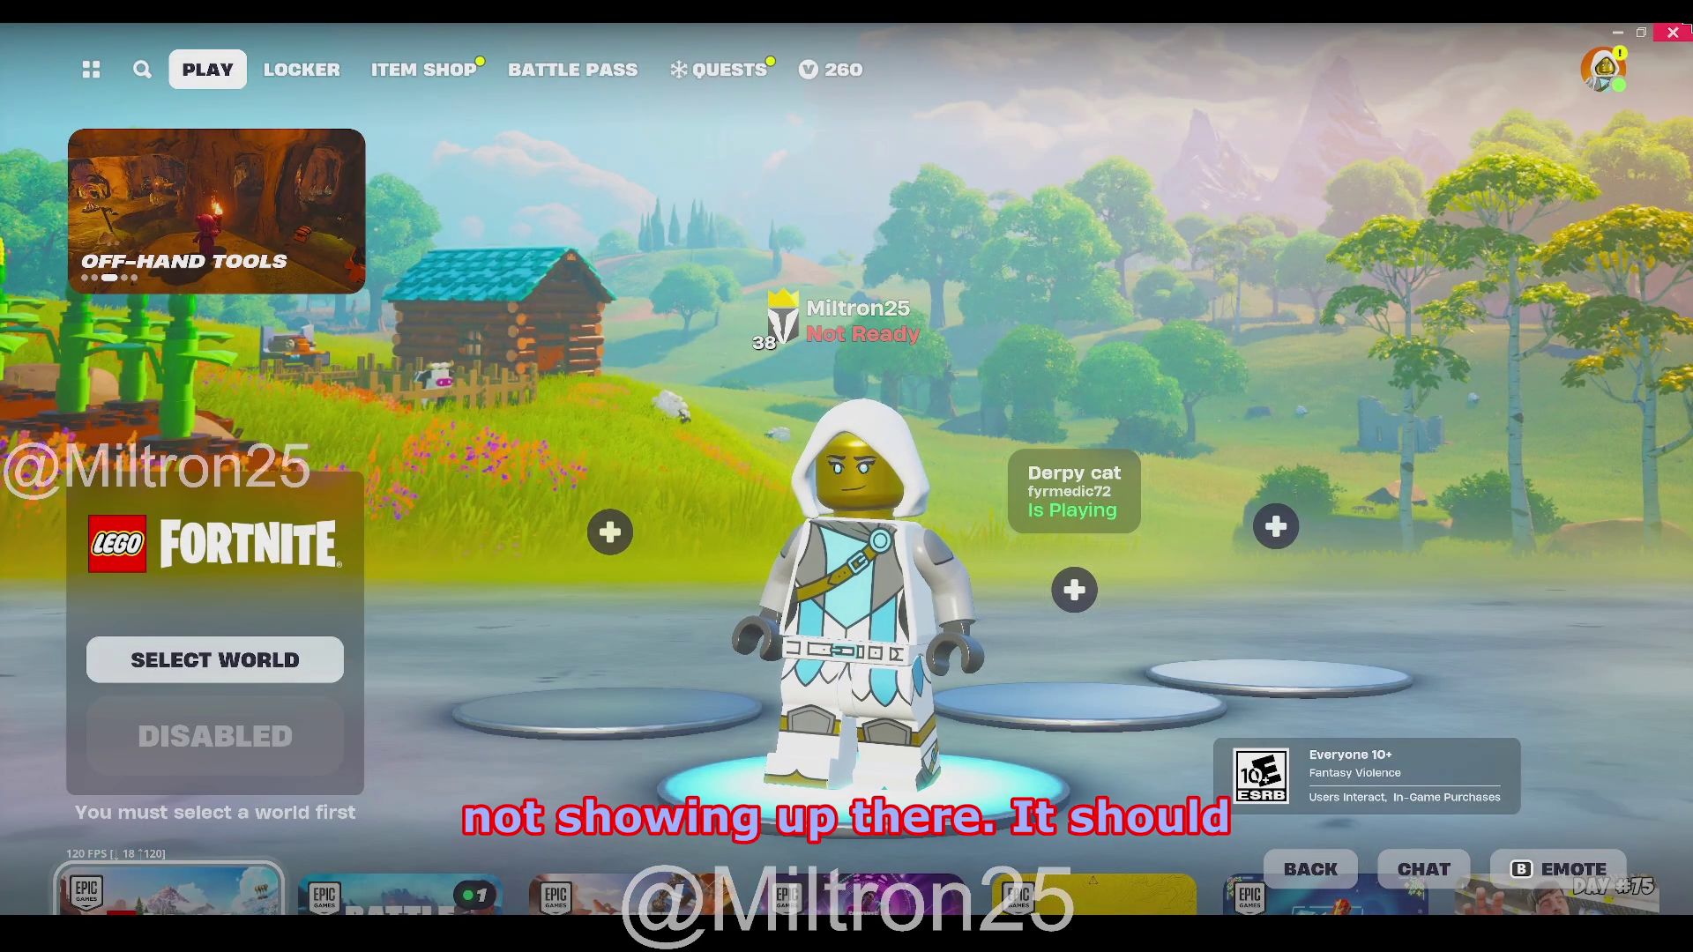
{"action": "key", "text": "Escape"}
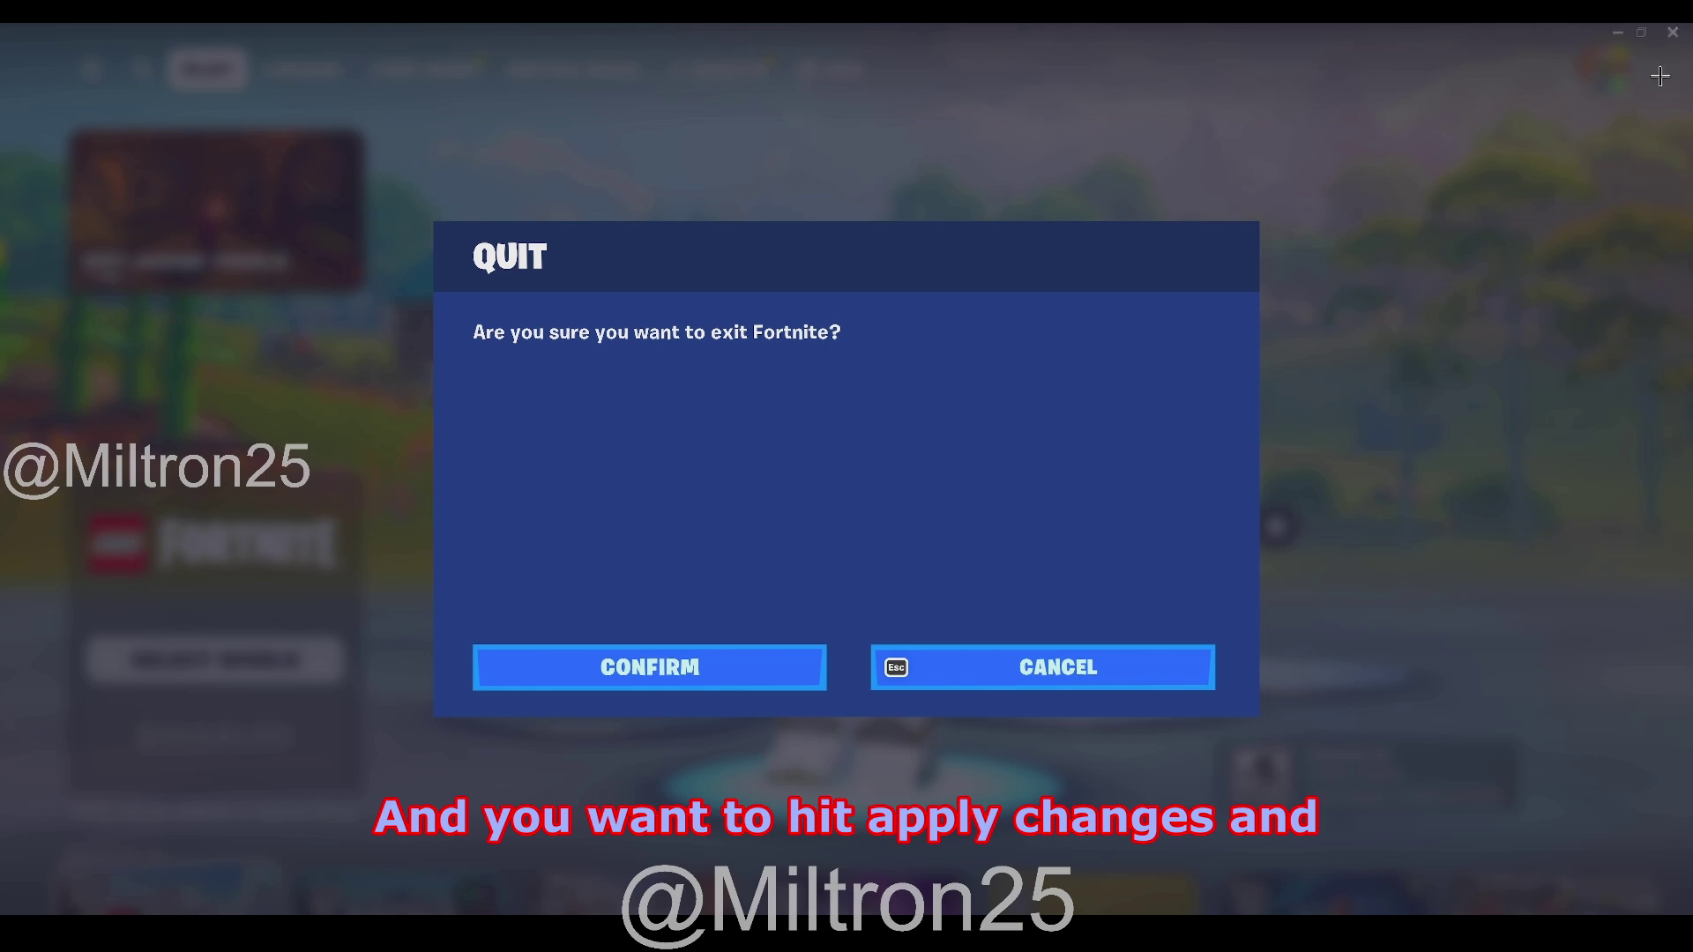
{"action": "left_click", "coordinate": [650, 667]}
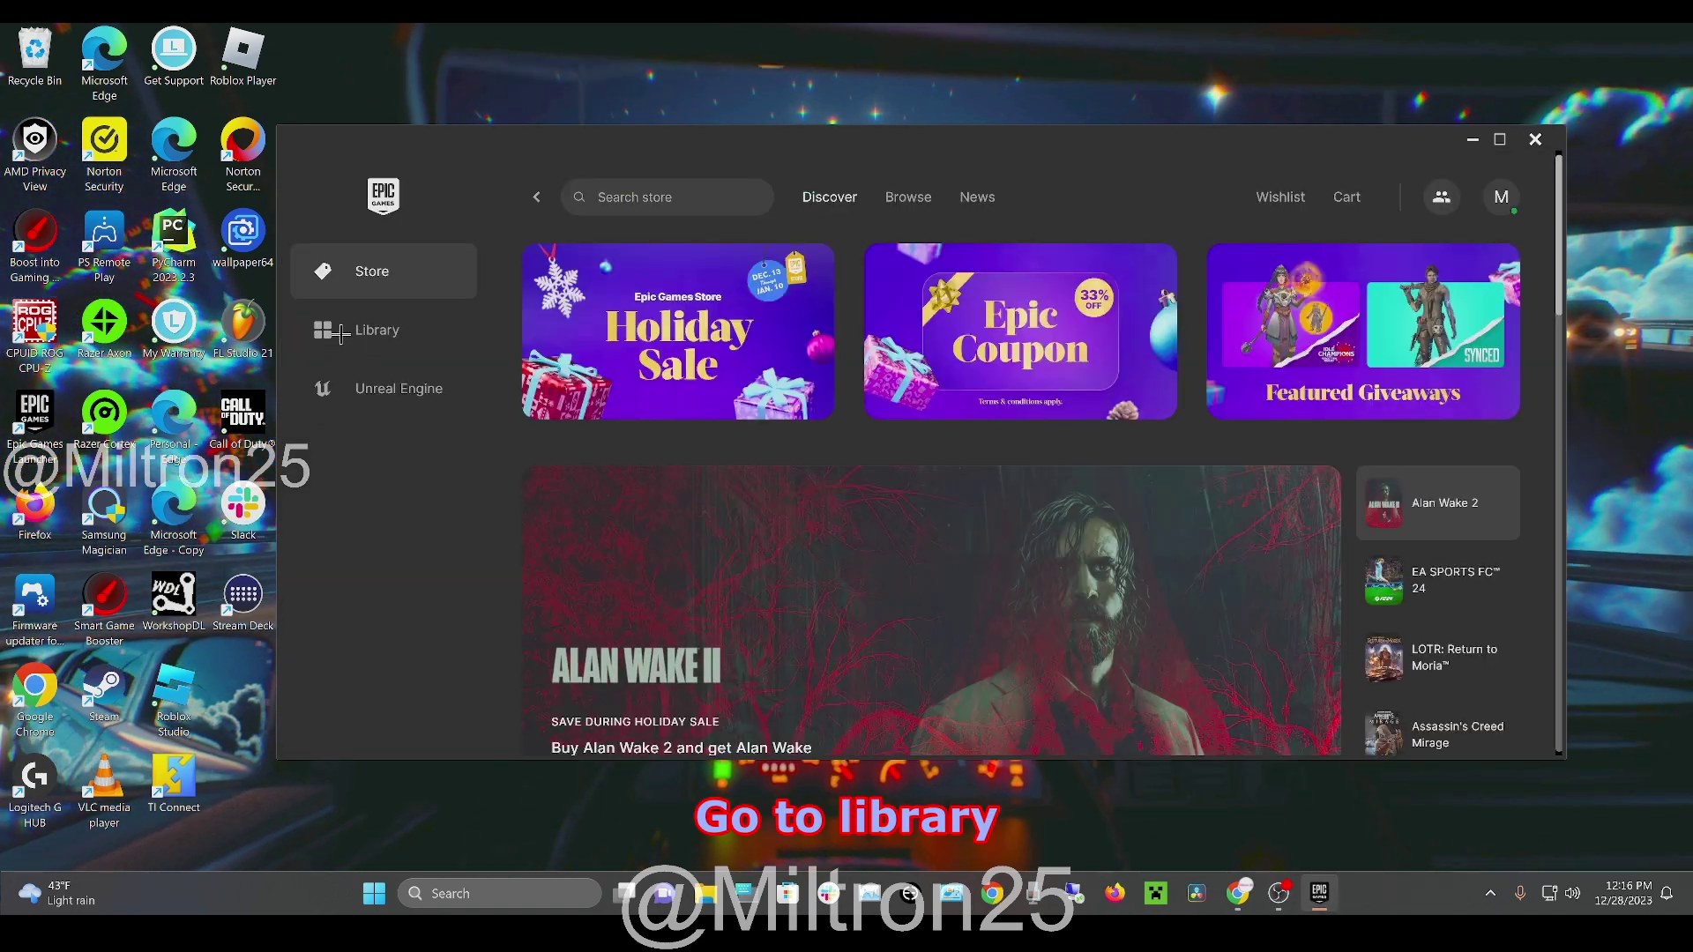
Step: Open Fortnite's installation options from the library, apply them with High Resolution Textures left unselected, and close the launcher
{"action": "left_click", "coordinate": [378, 330]}
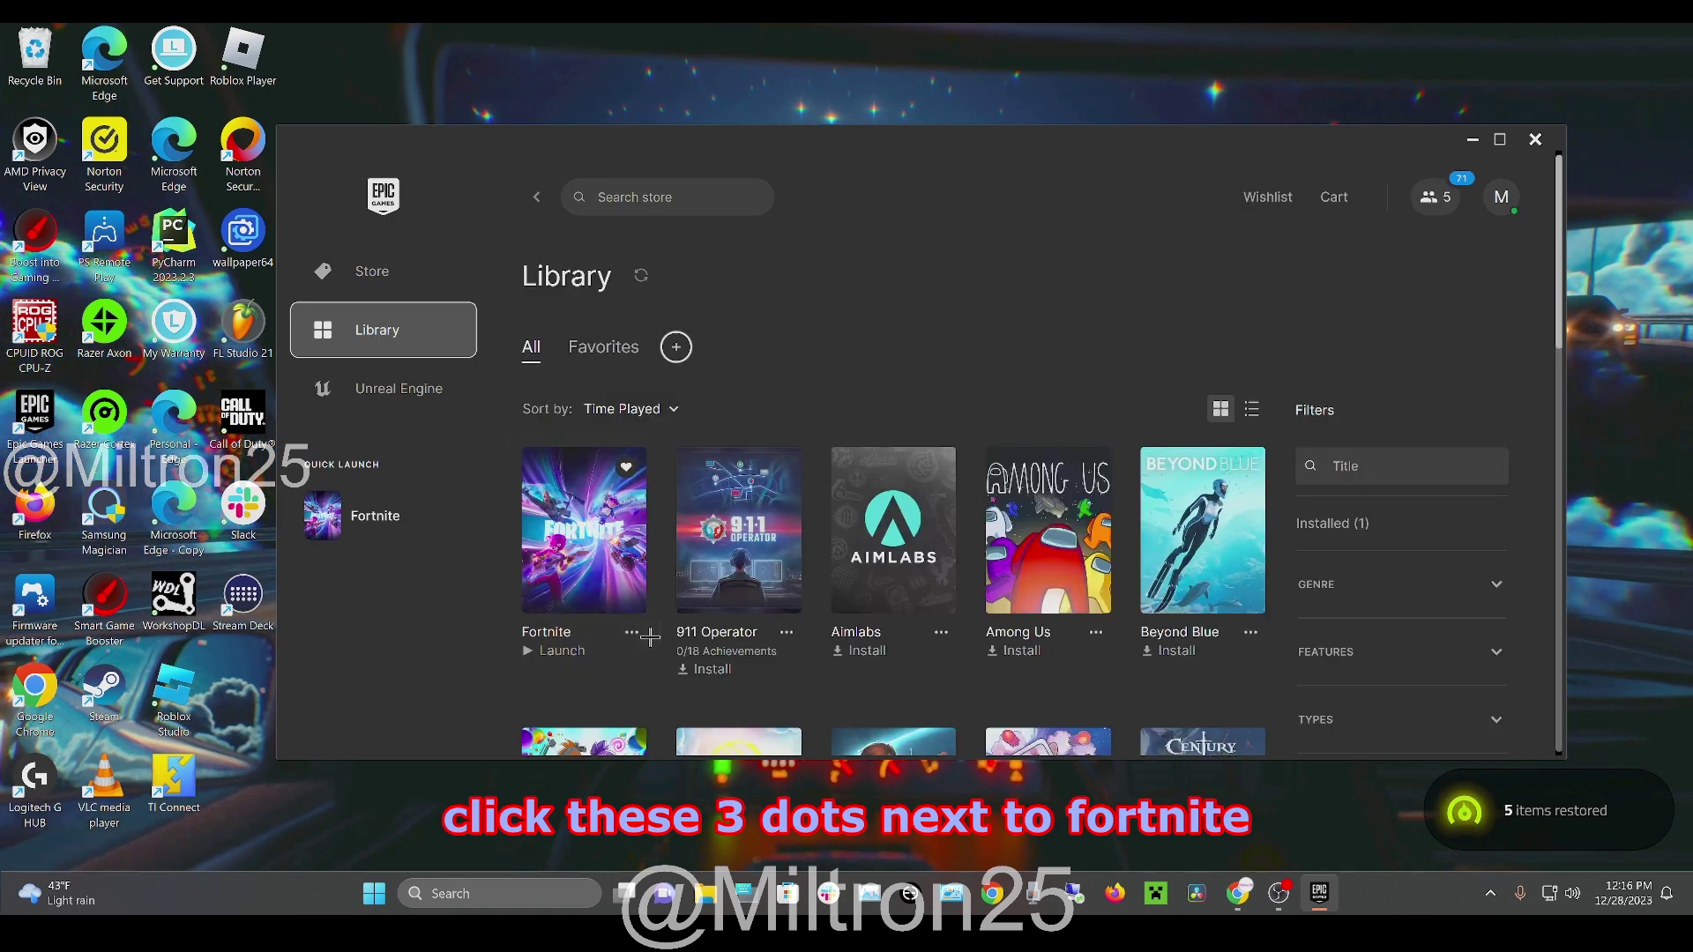
{"action": "left_click", "coordinate": [631, 634]}
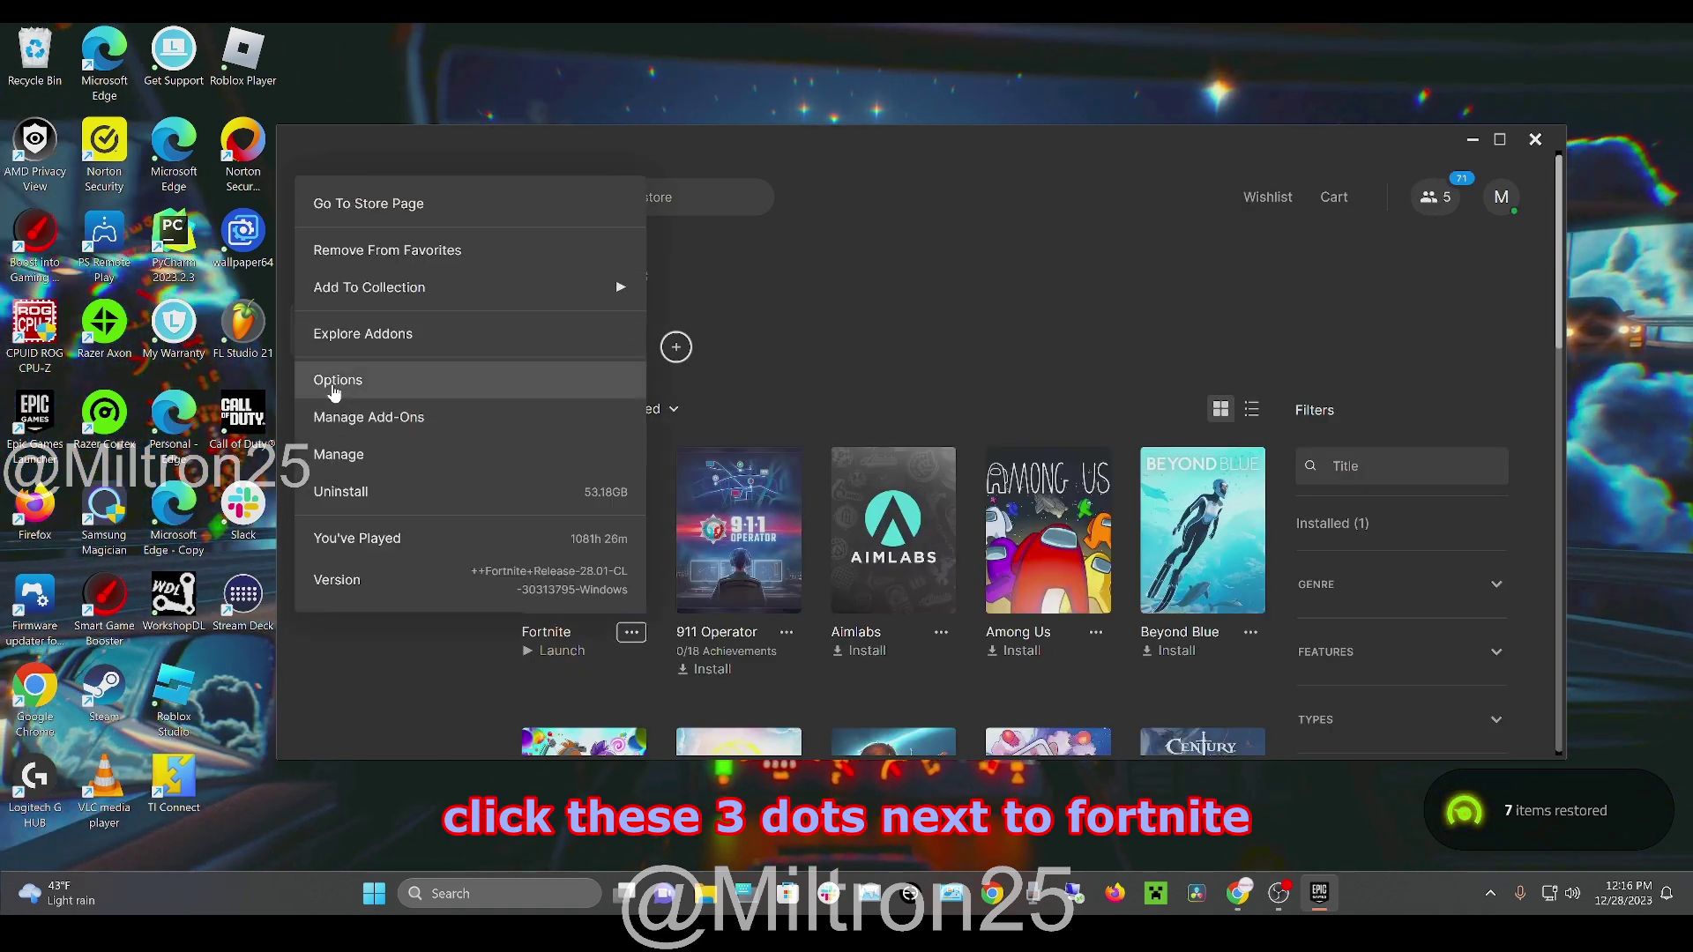
{"action": "left_click", "coordinate": [401, 389]}
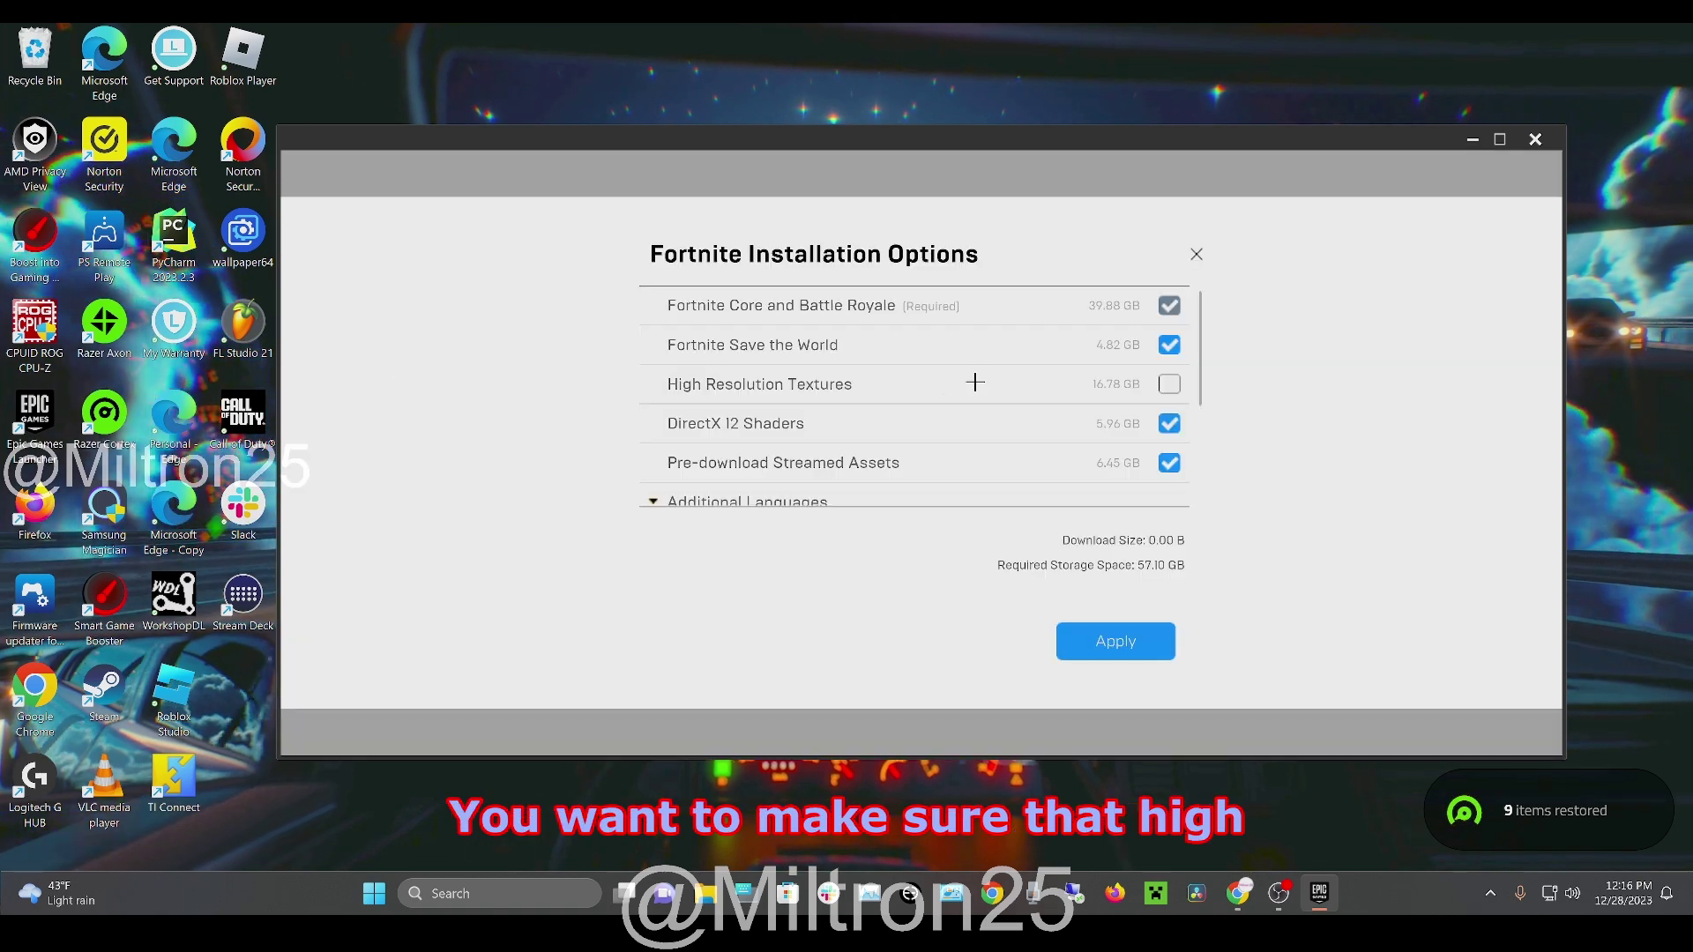
{"action": "scroll", "coordinate": [975, 382], "scroll_direction": "down", "scroll_amount": 1}
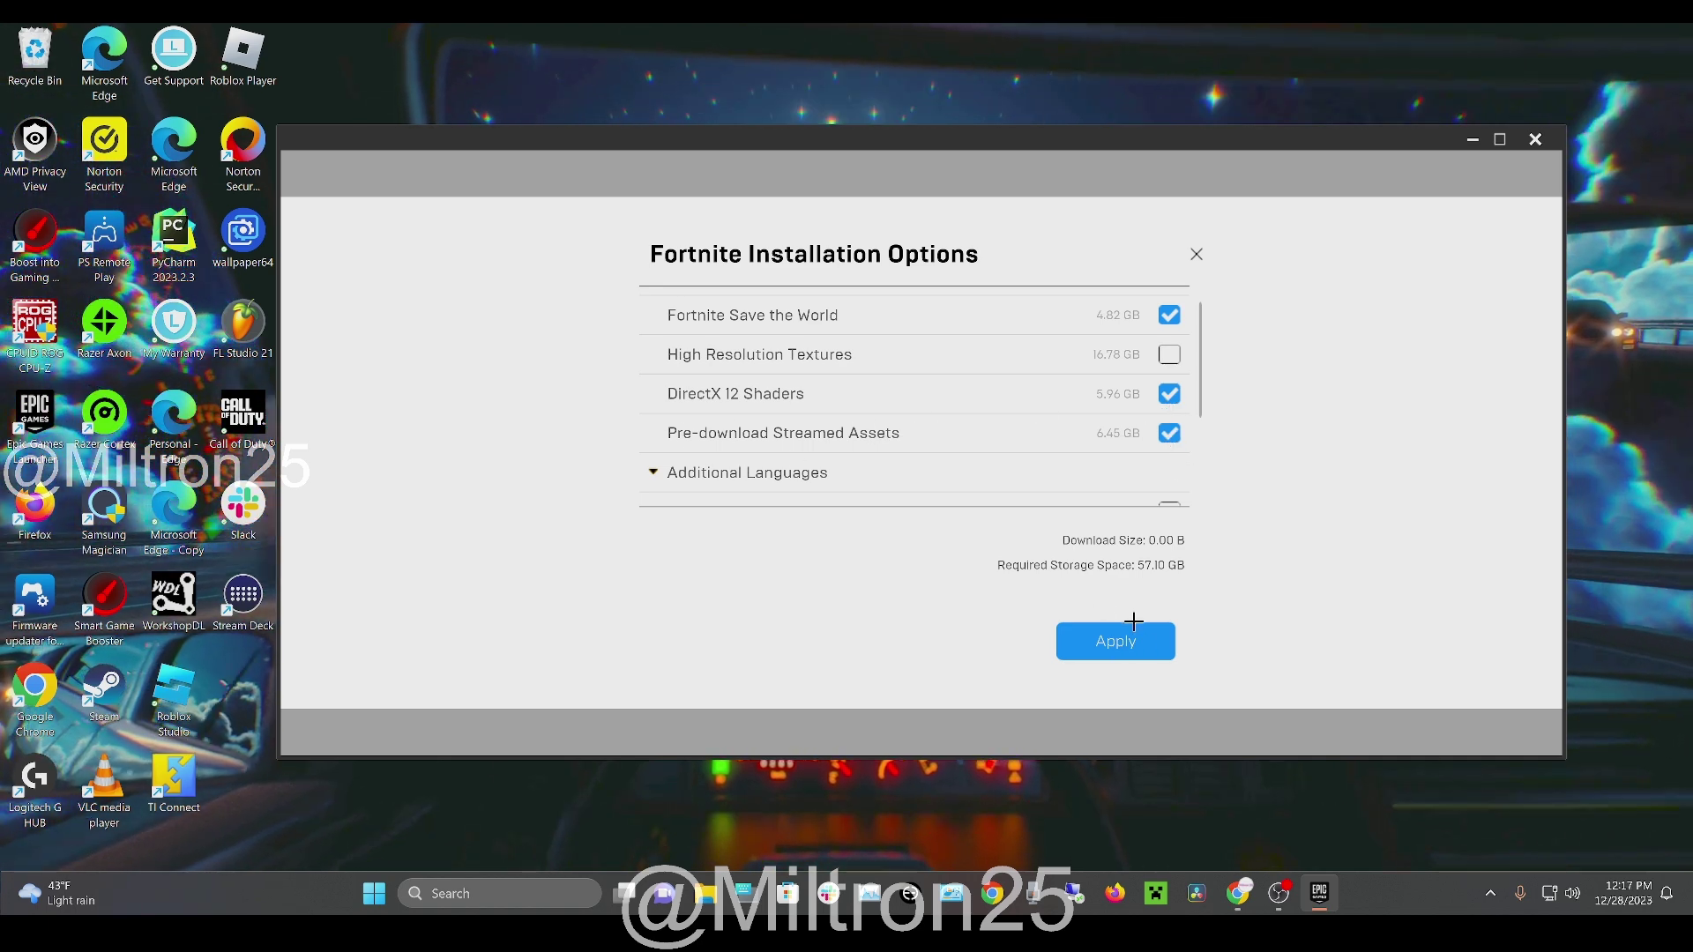
{"action": "left_click", "coordinate": [1159, 651]}
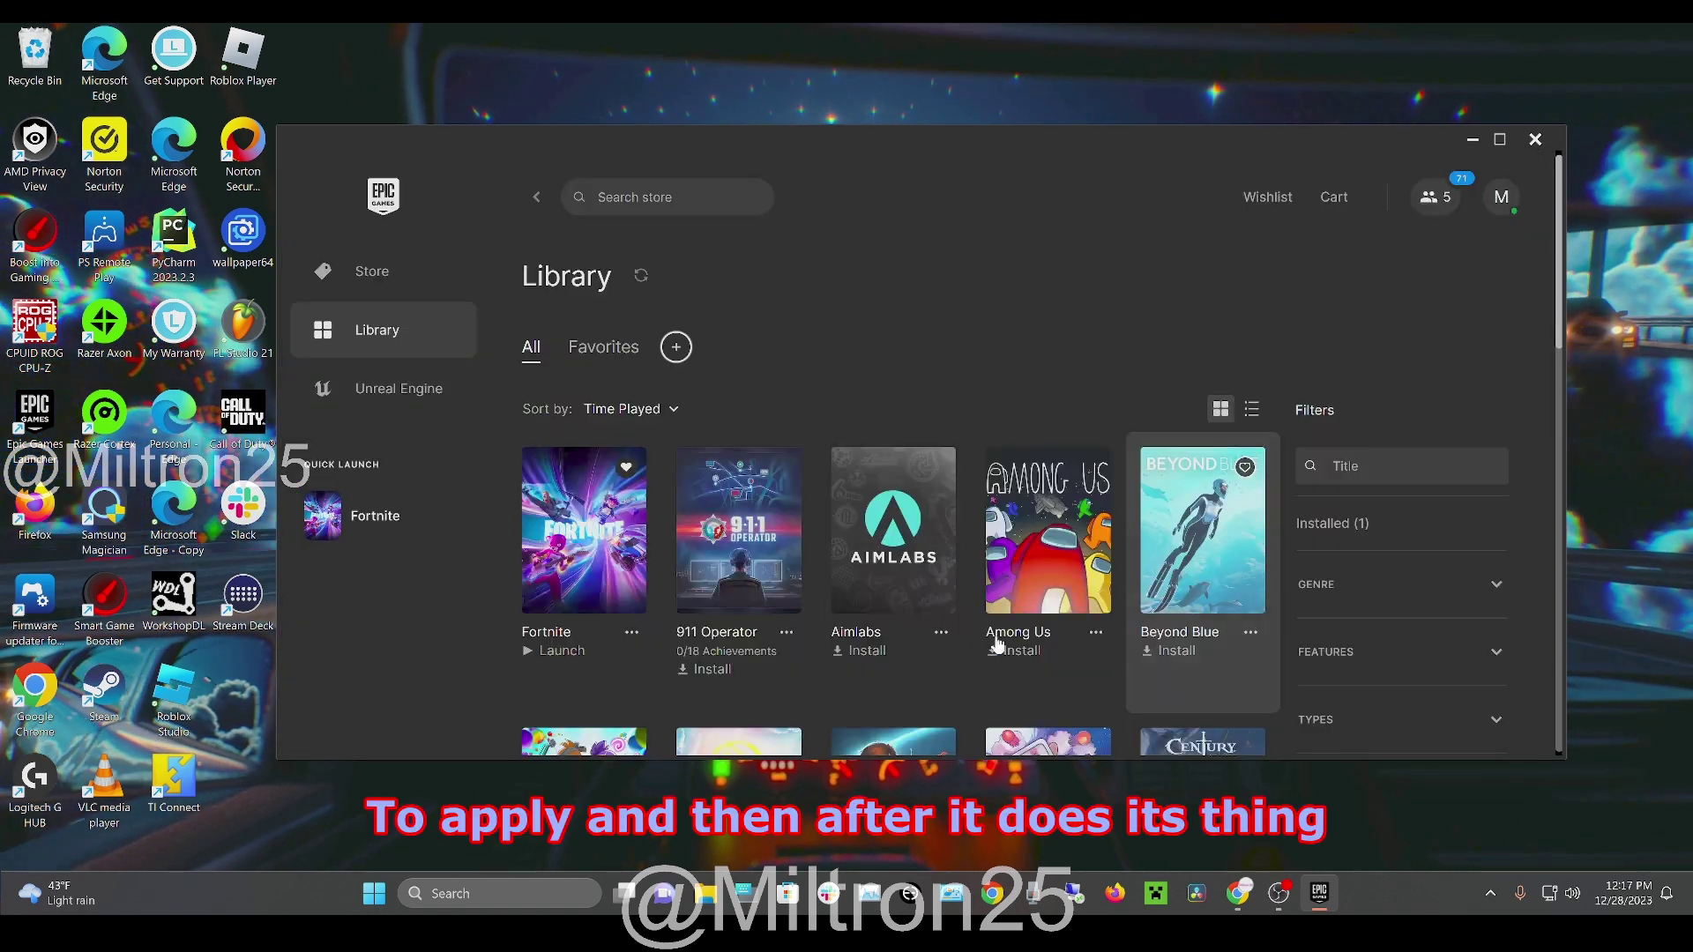
{"action": "left_click", "coordinate": [1535, 141]}
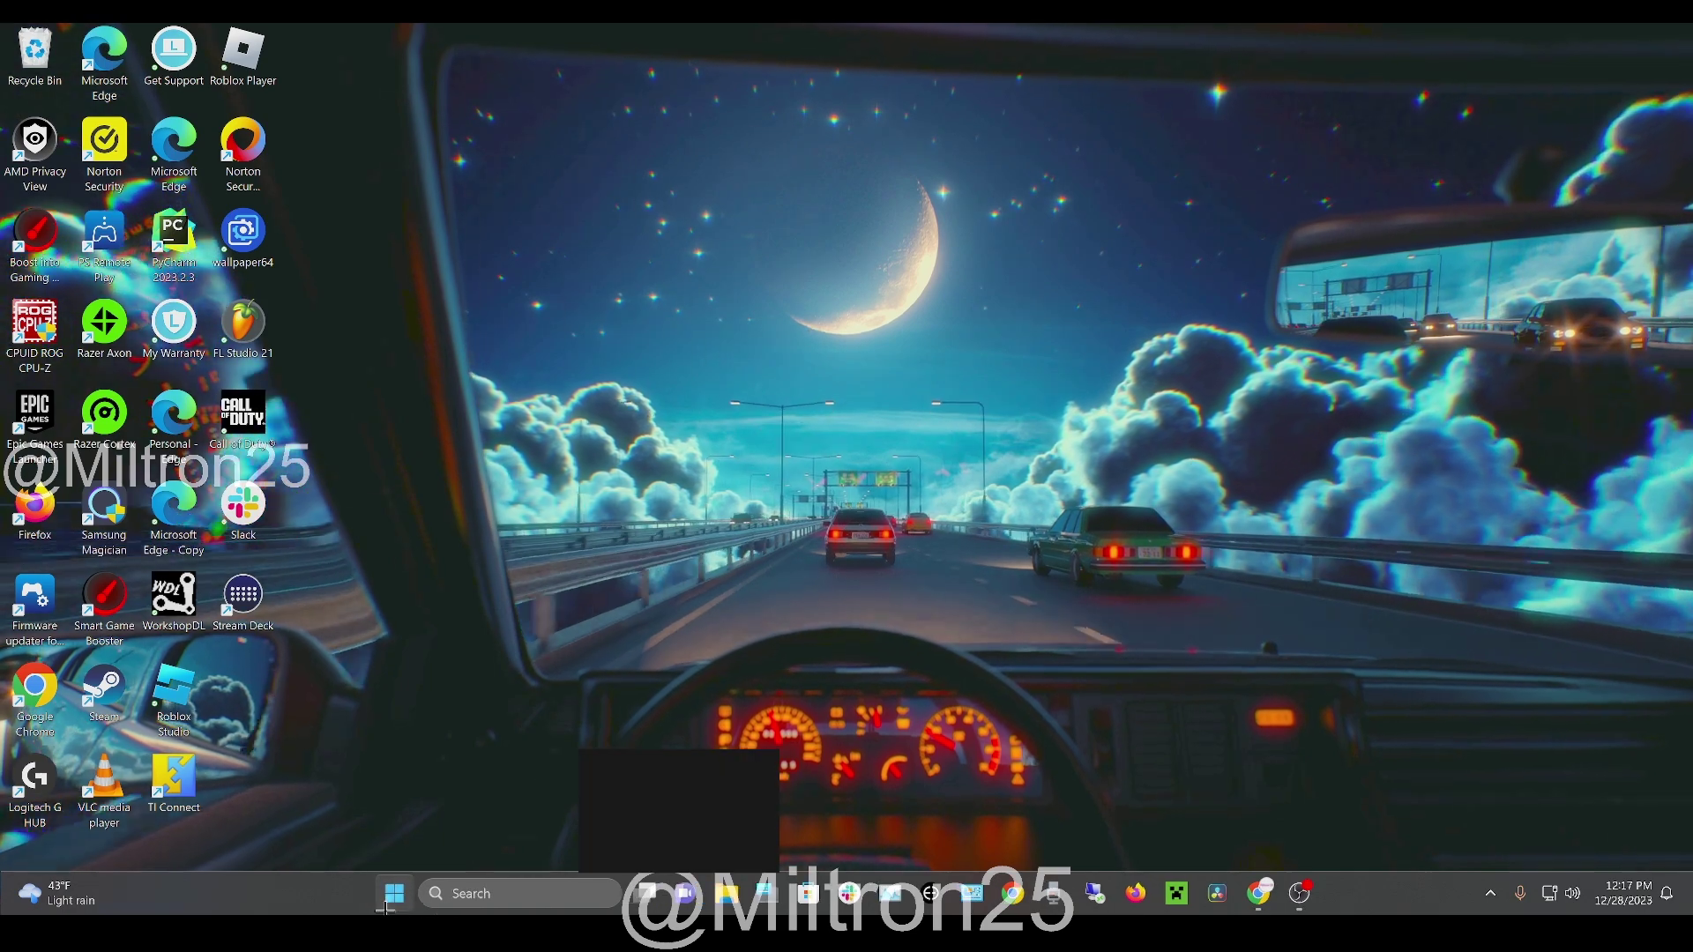
Step: Set the Windows display scale to 300% (Recommended) and minimize the settings window
{"action": "key", "text": "super"}
{"action": "left_click", "coordinate": [1069, 344]}
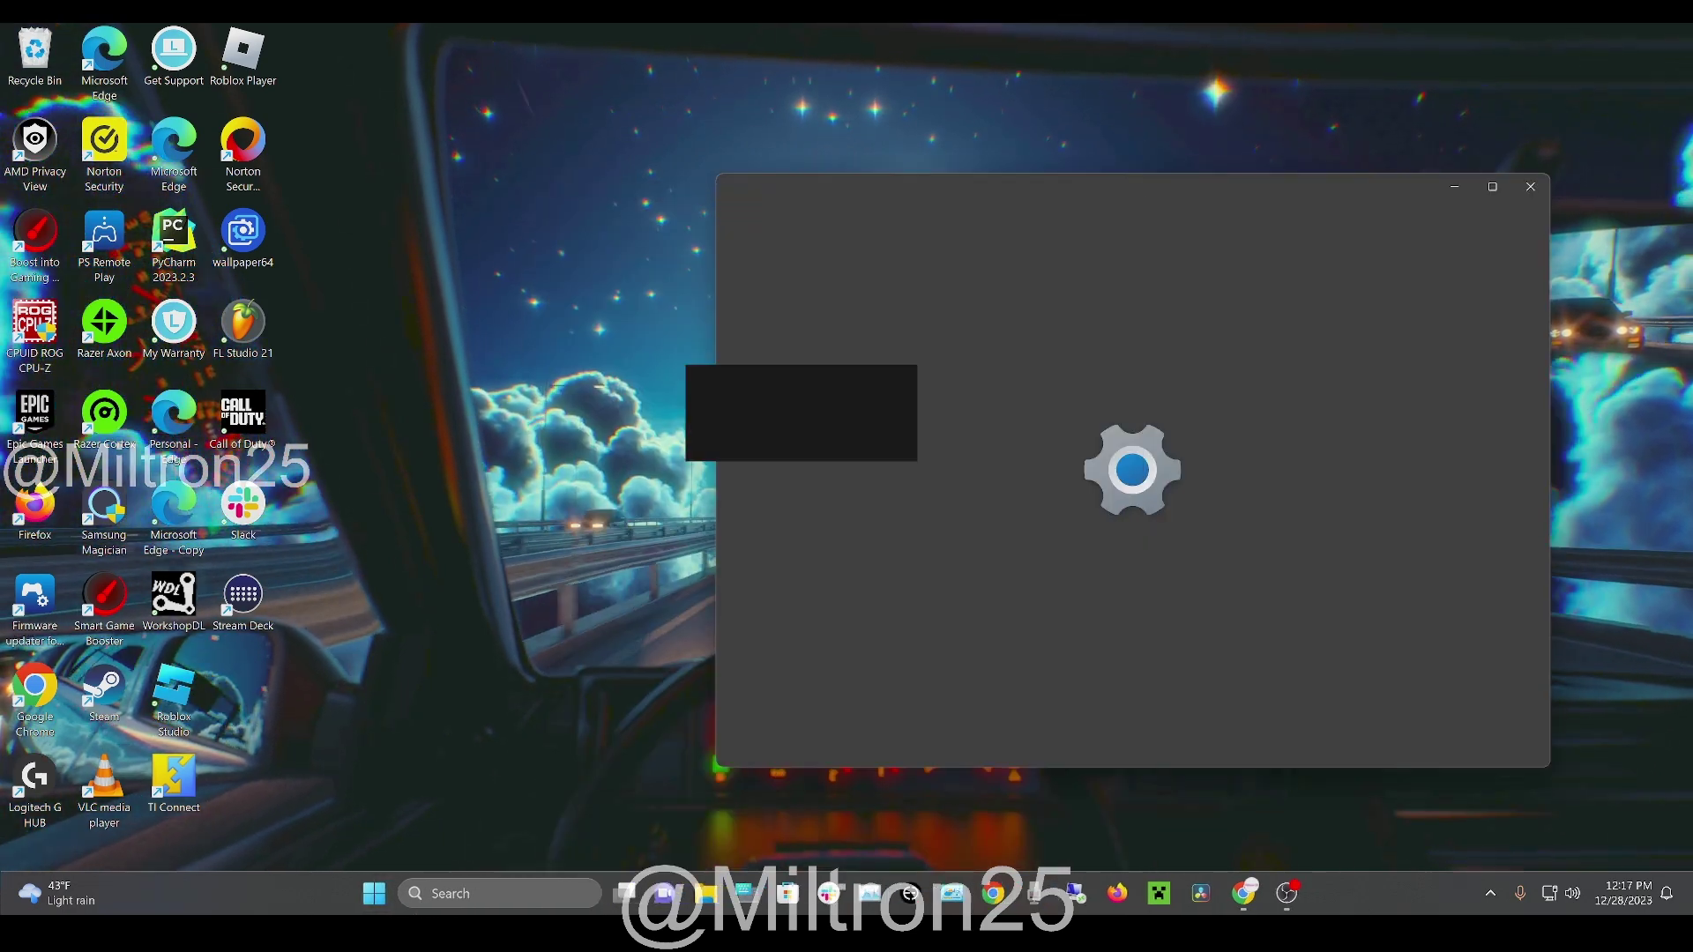
{"action": "left_click", "coordinate": [1187, 465]}
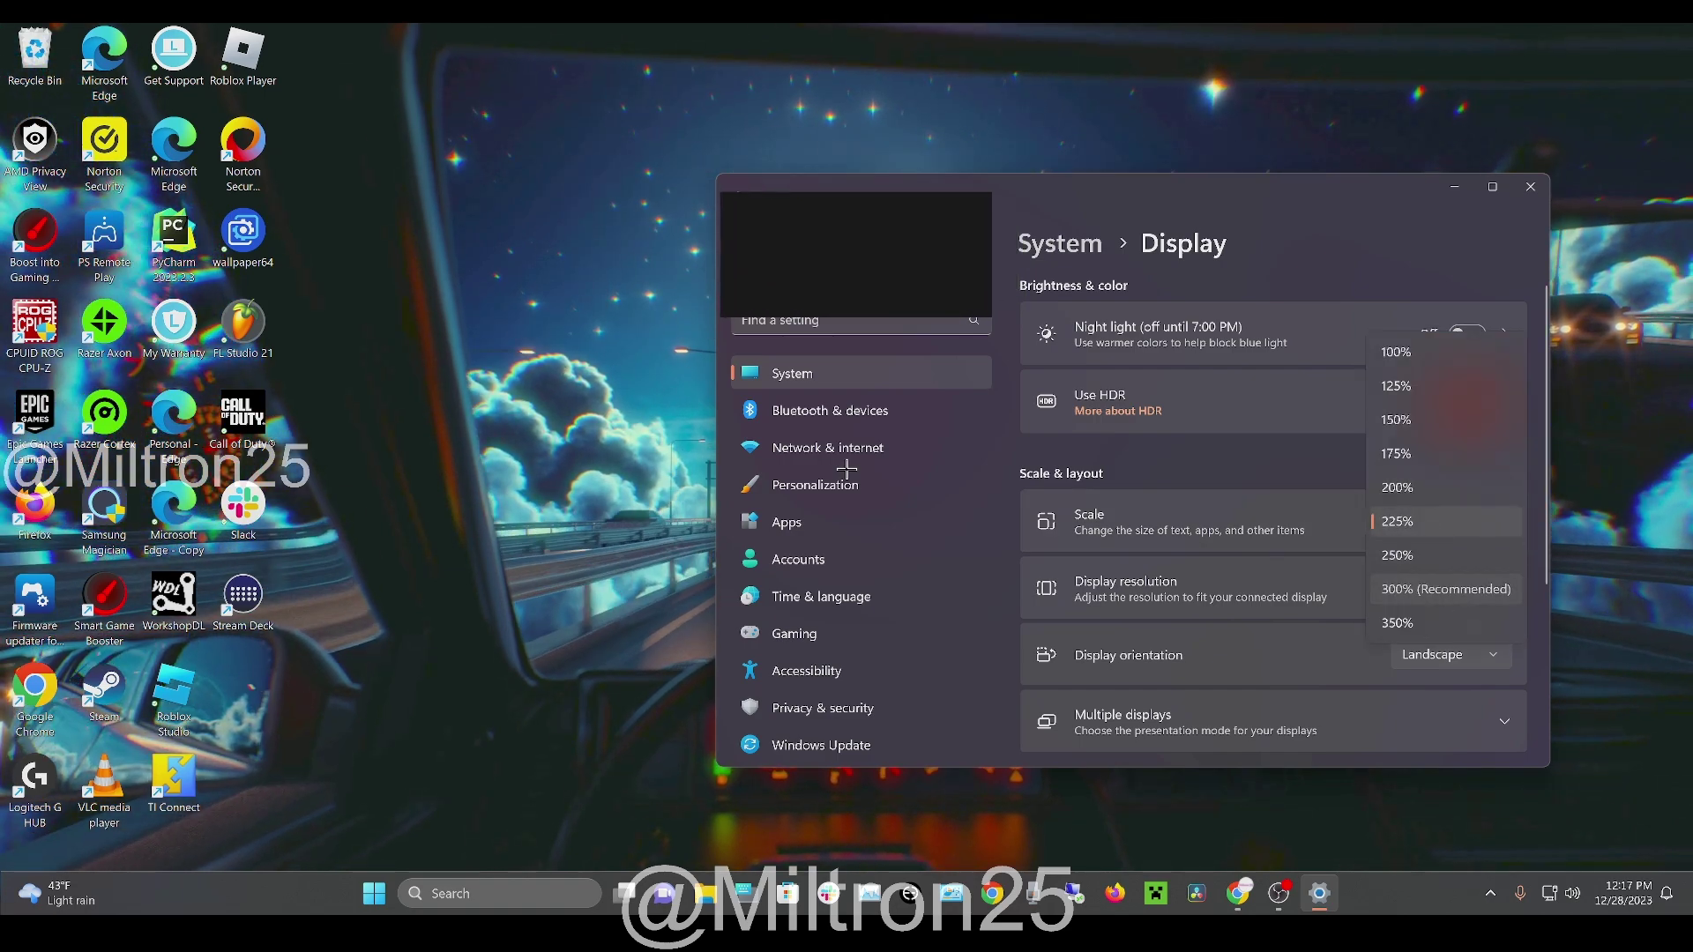
{"action": "key", "text": "Down"}
{"action": "key", "text": "Down"}
{"action": "key", "text": "Down"}
{"action": "key", "text": "Return"}
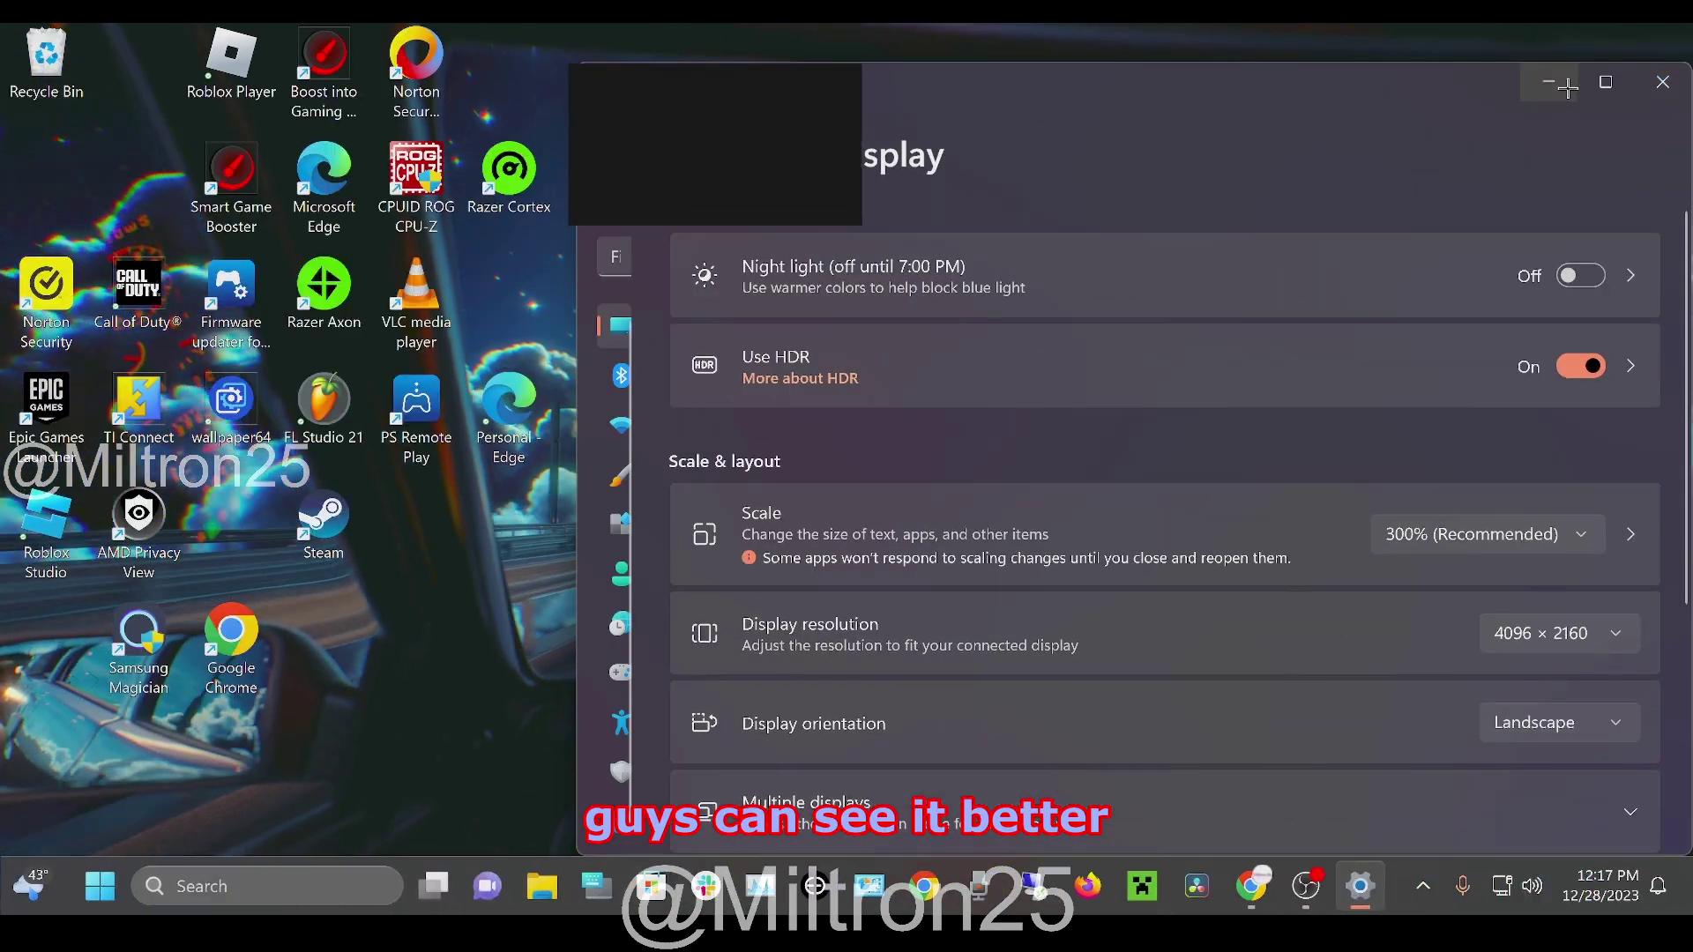
{"action": "left_click", "coordinate": [1568, 88]}
Step: Search Windows for %localappdata% and open the matching folder
{"action": "left_click", "coordinate": [320, 880]}
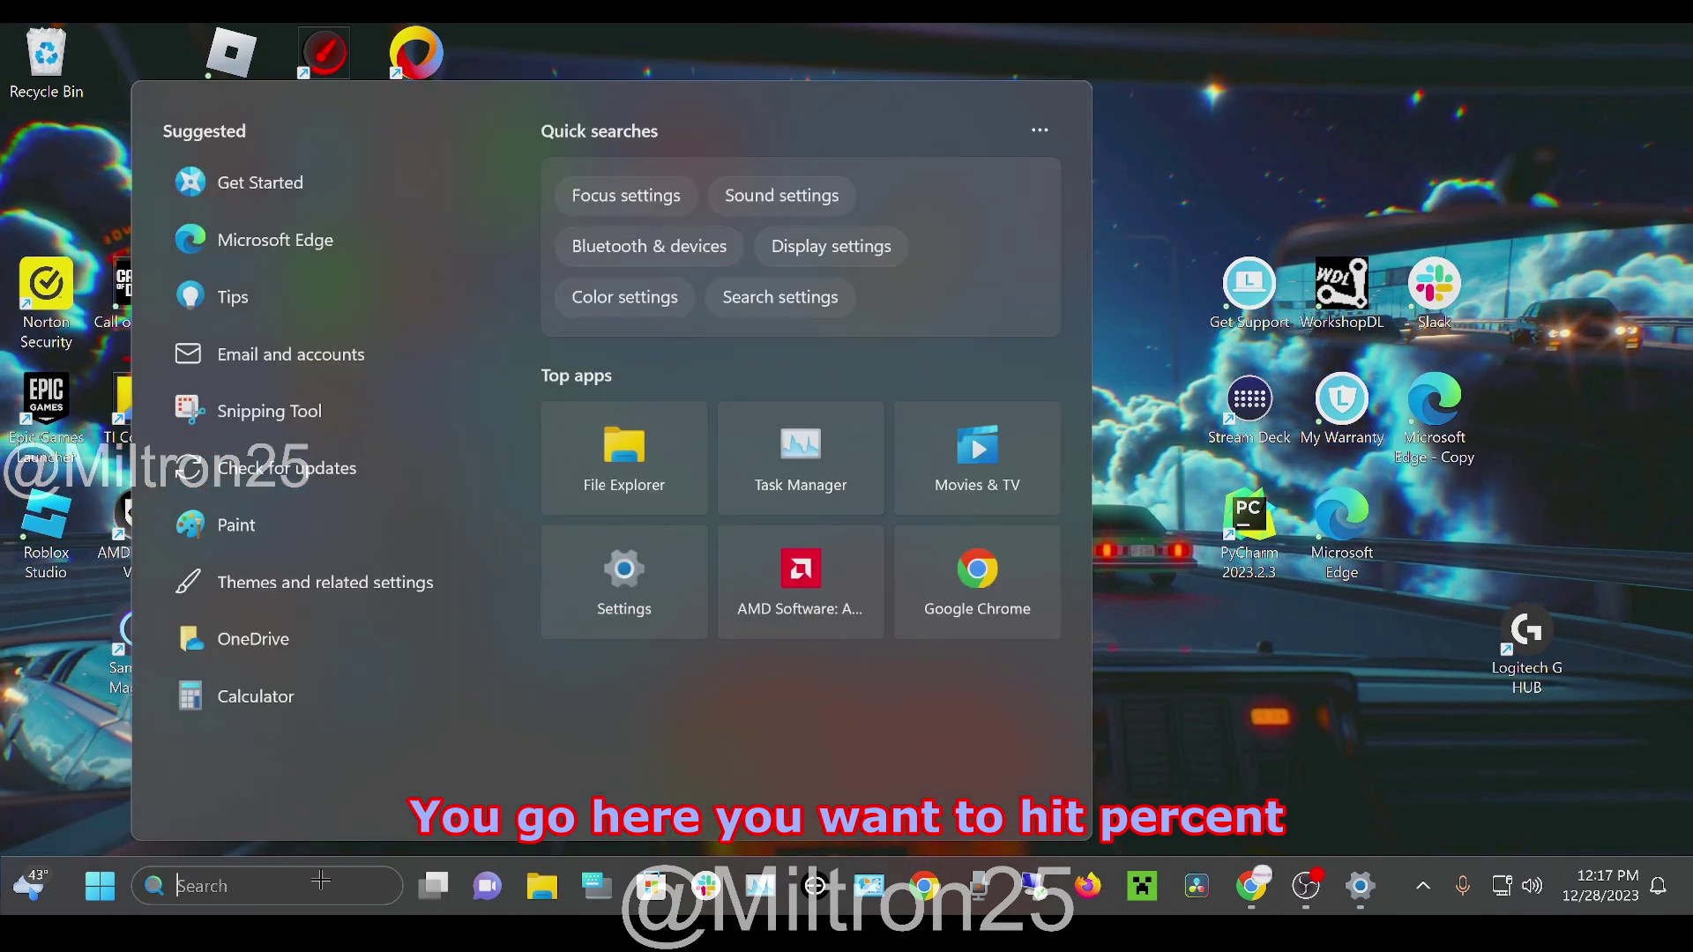
{"action": "type", "text": "%"}
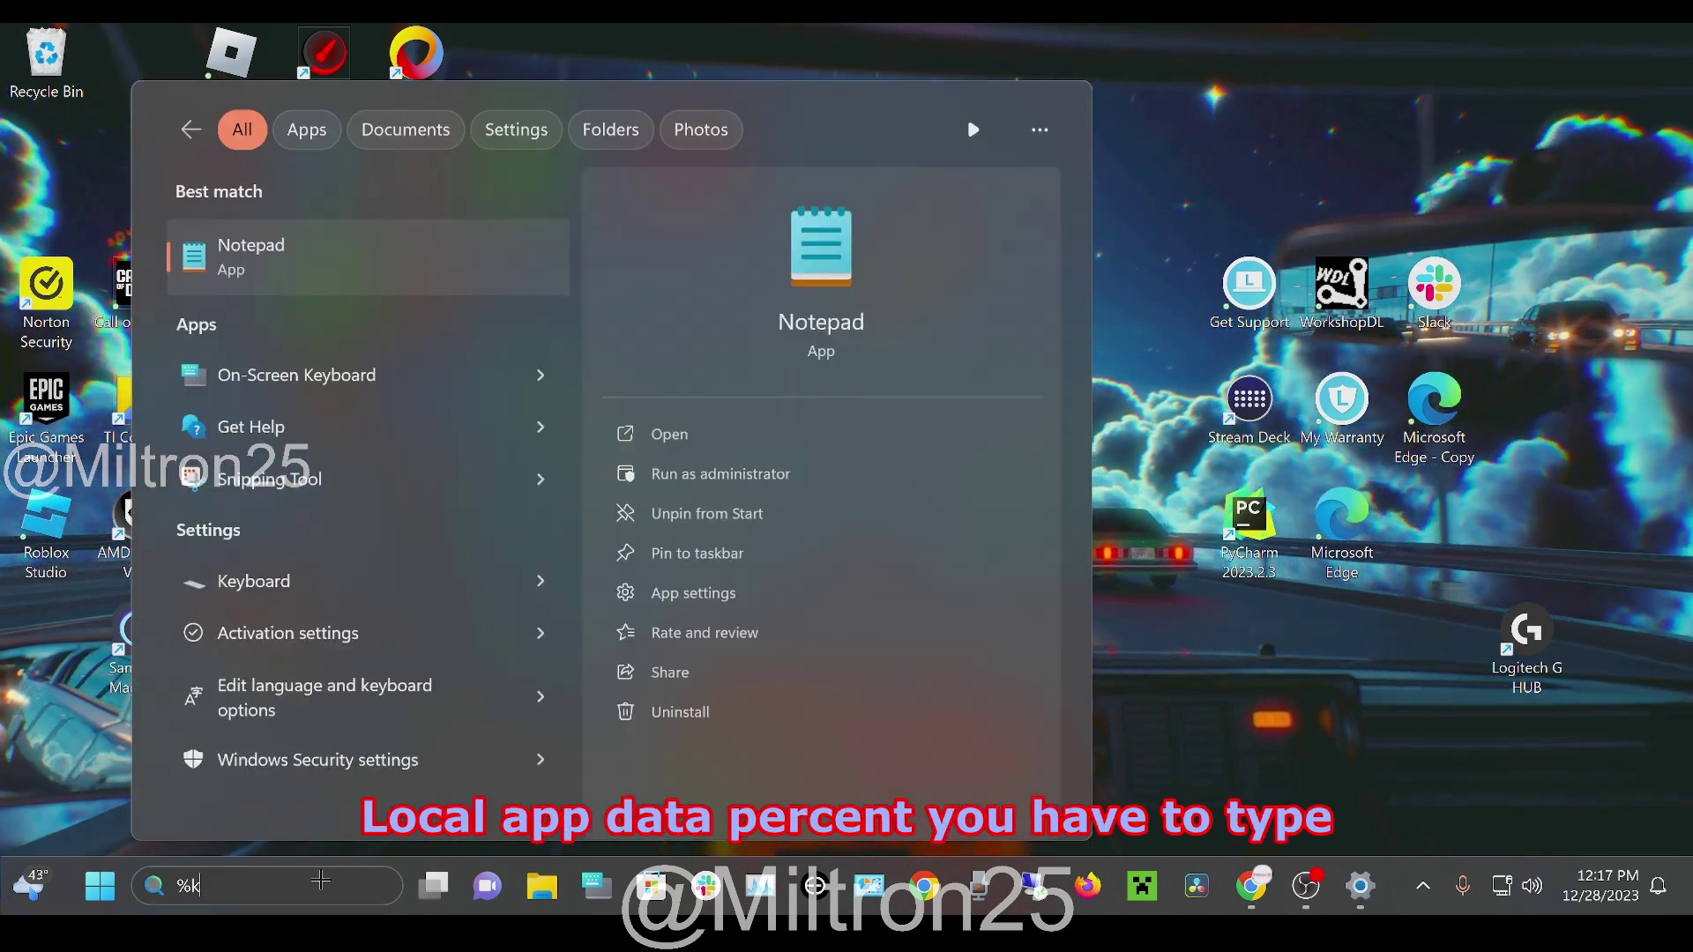
{"action": "type", "text": "localapp"}
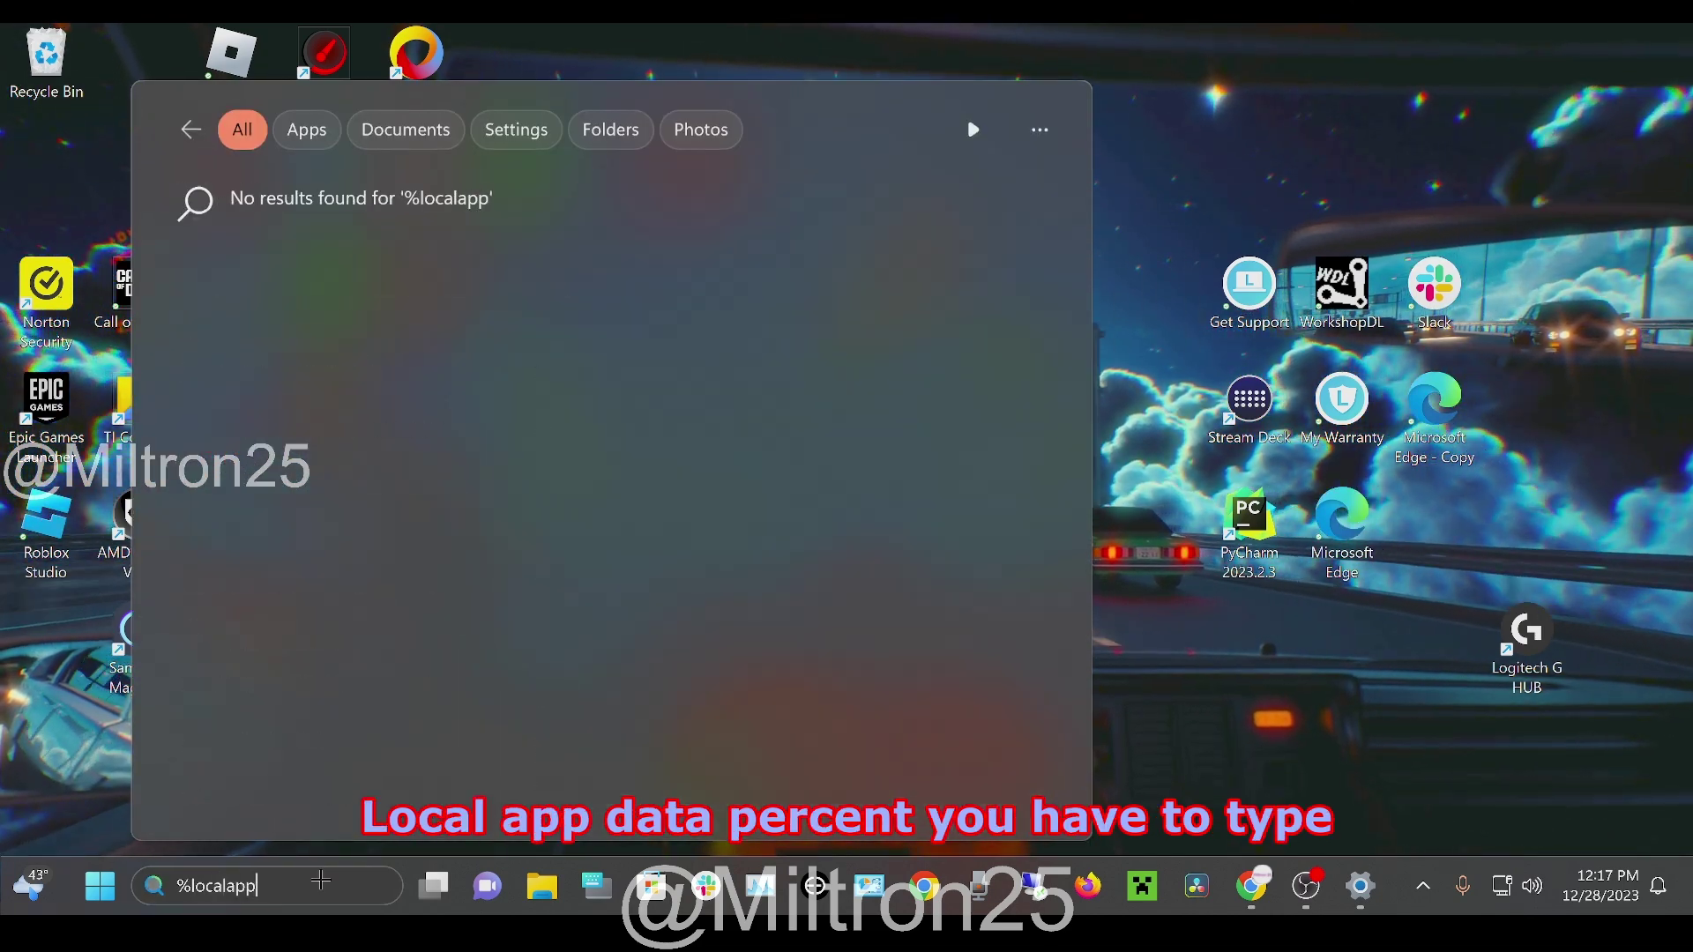
{"action": "type", "text": "data%"}
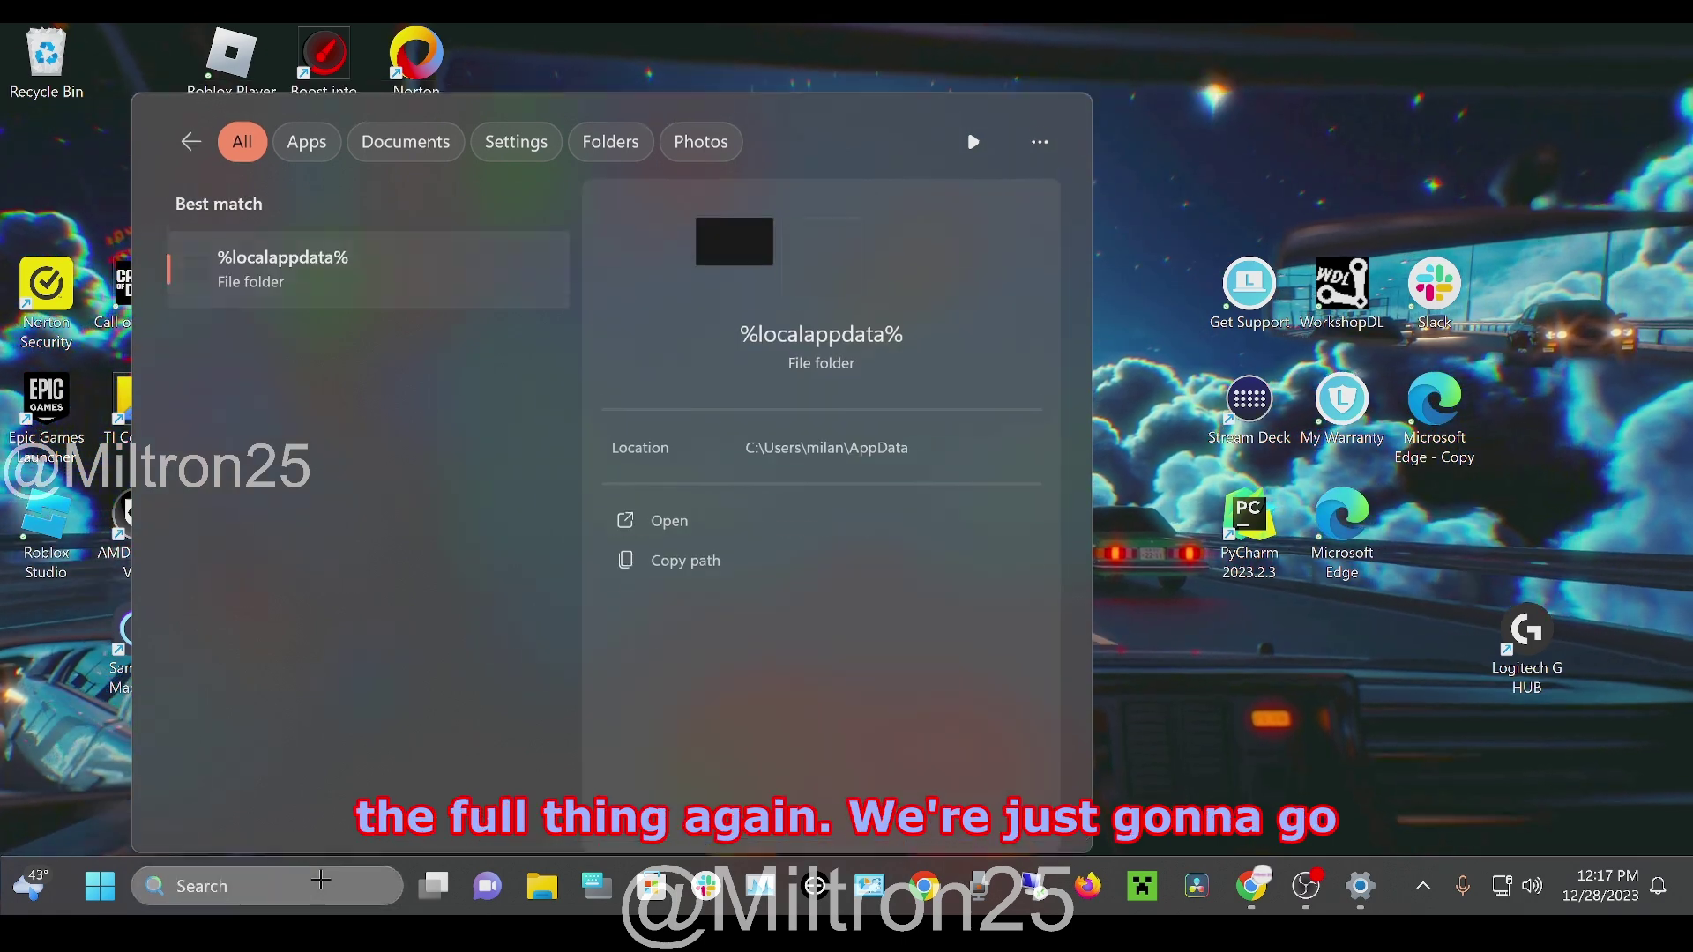
{"action": "key", "text": "Return"}
Step: Browse to FortniteGame\Saved\Config\WindowsClient and show the folder's full path
{"action": "scroll", "coordinate": [697, 643], "scroll_direction": "down", "scroll_amount": 10}
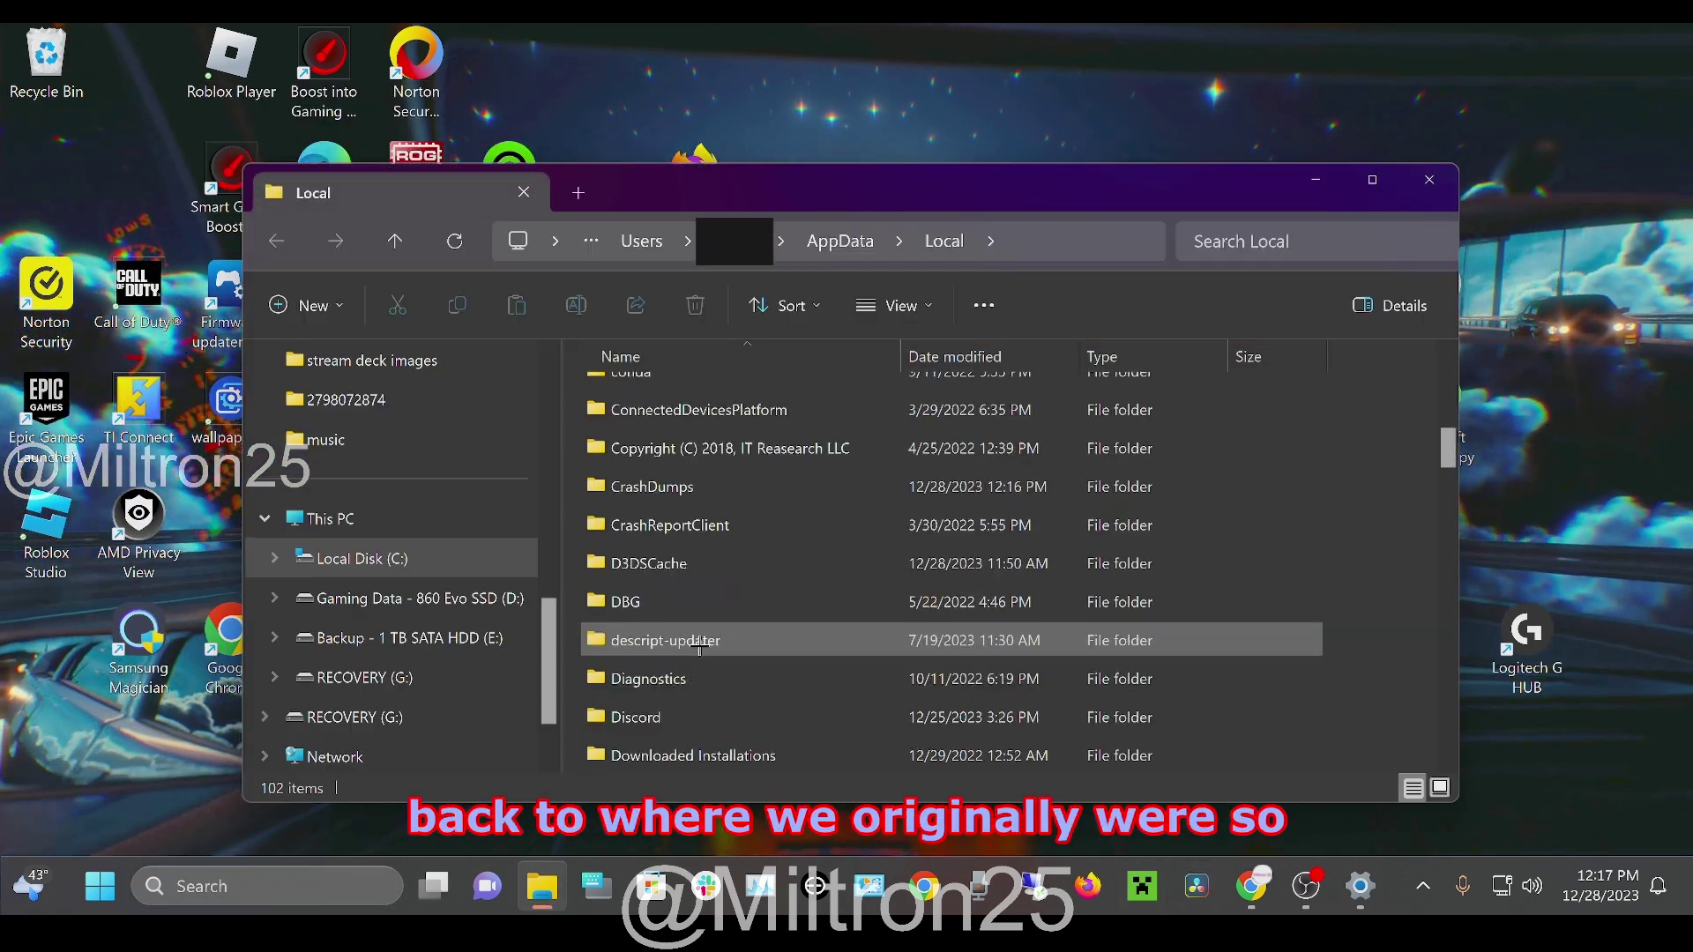
{"action": "scroll", "coordinate": [699, 650], "scroll_direction": "down", "scroll_amount": 5}
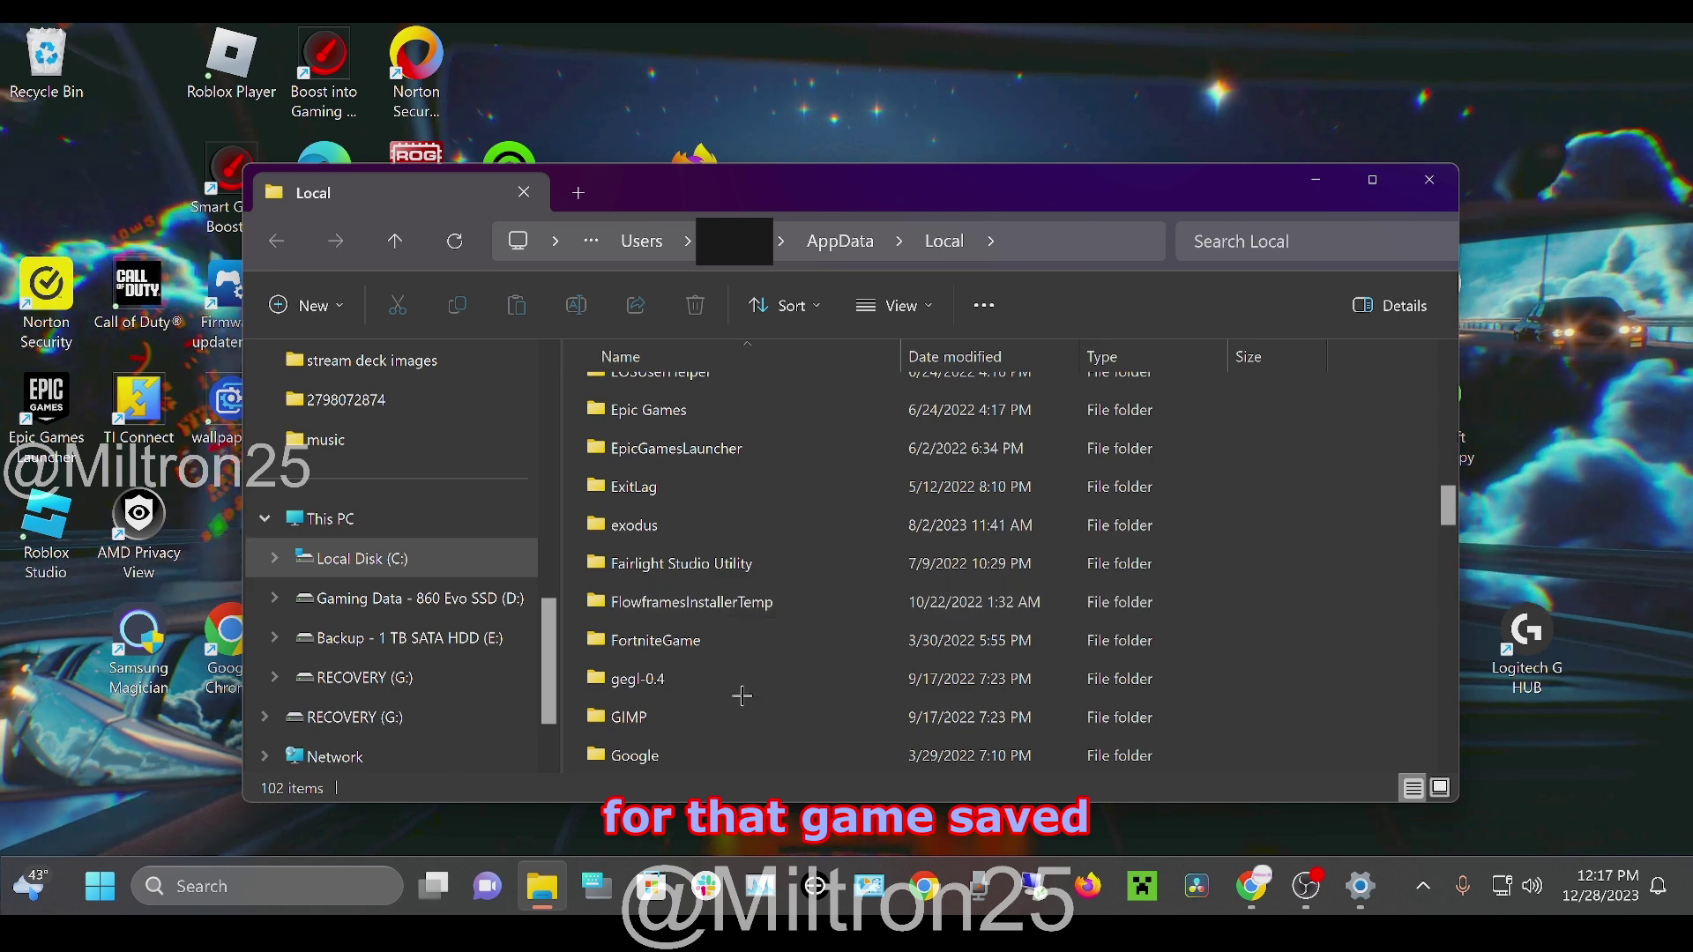
{"action": "double_click", "coordinate": [671, 637]}
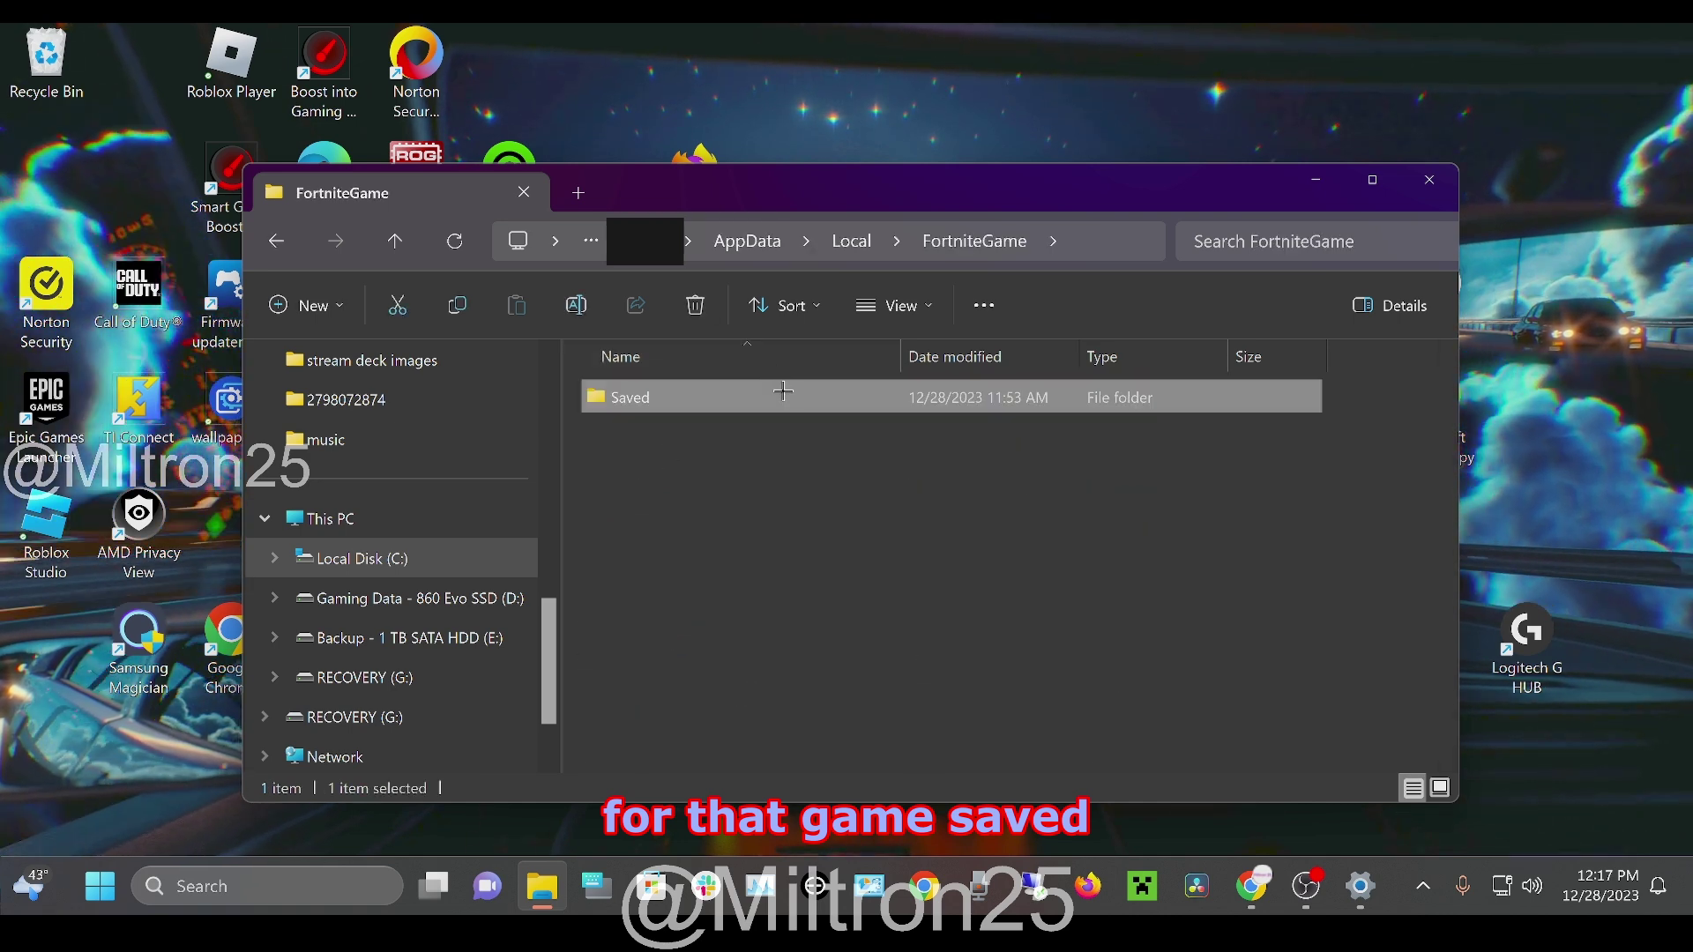
{"action": "double_click", "coordinate": [782, 392]}
{"action": "double_click", "coordinate": [687, 428]}
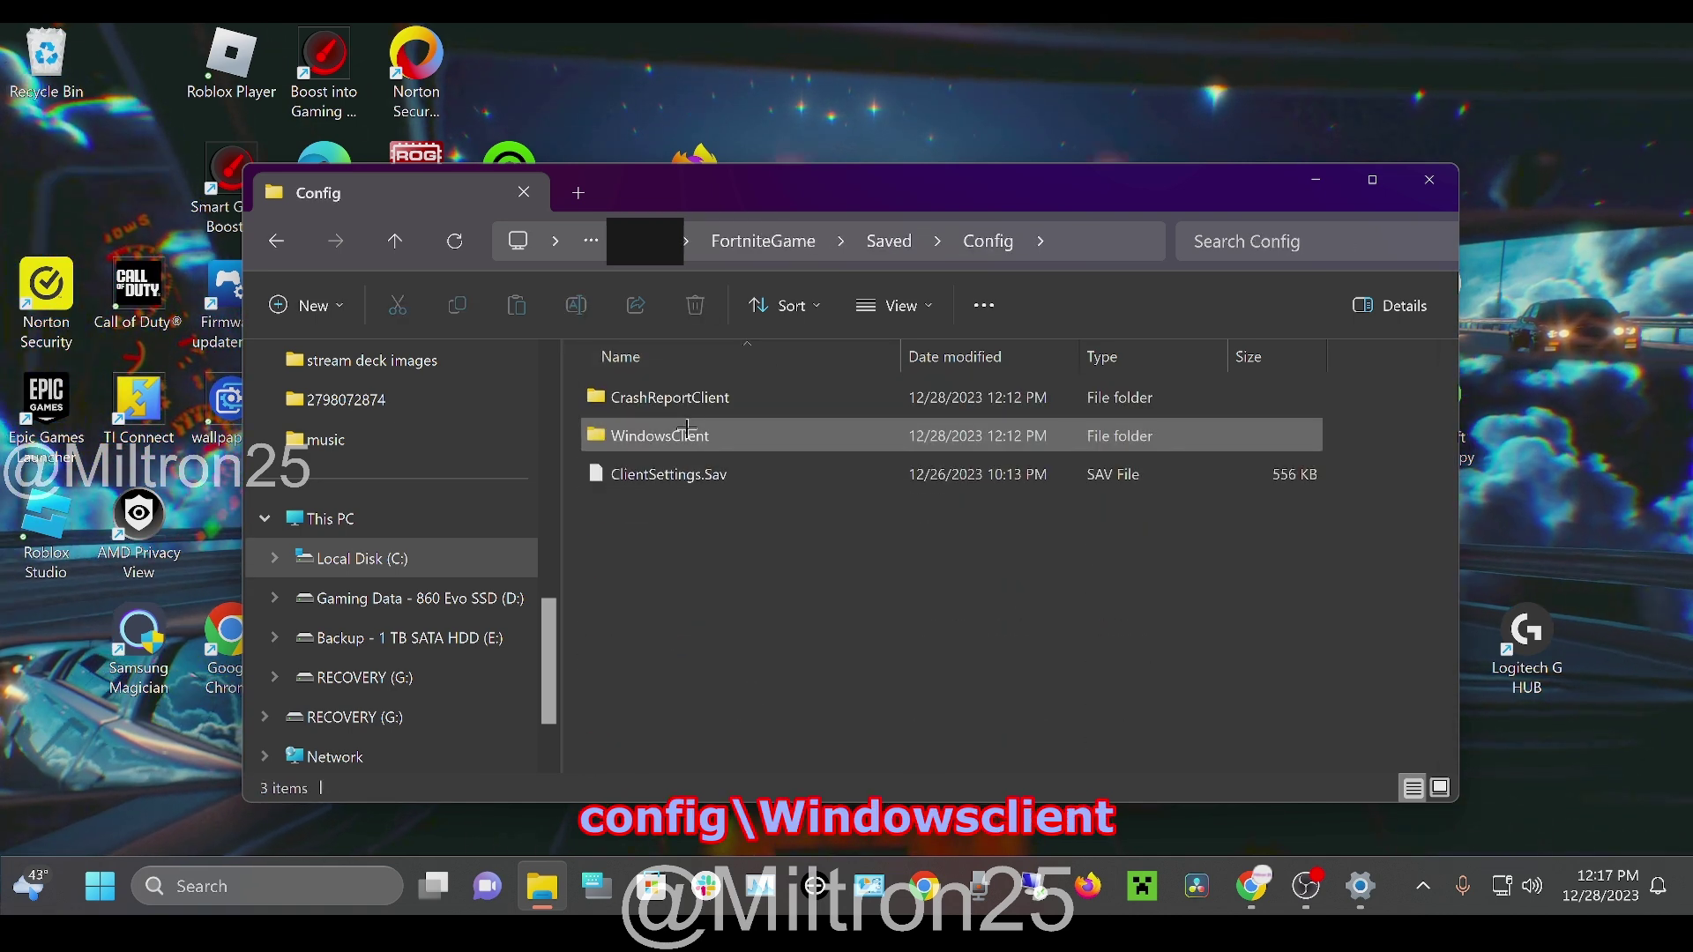
{"action": "double_click", "coordinate": [688, 435]}
{"action": "left_click", "coordinate": [1104, 249]}
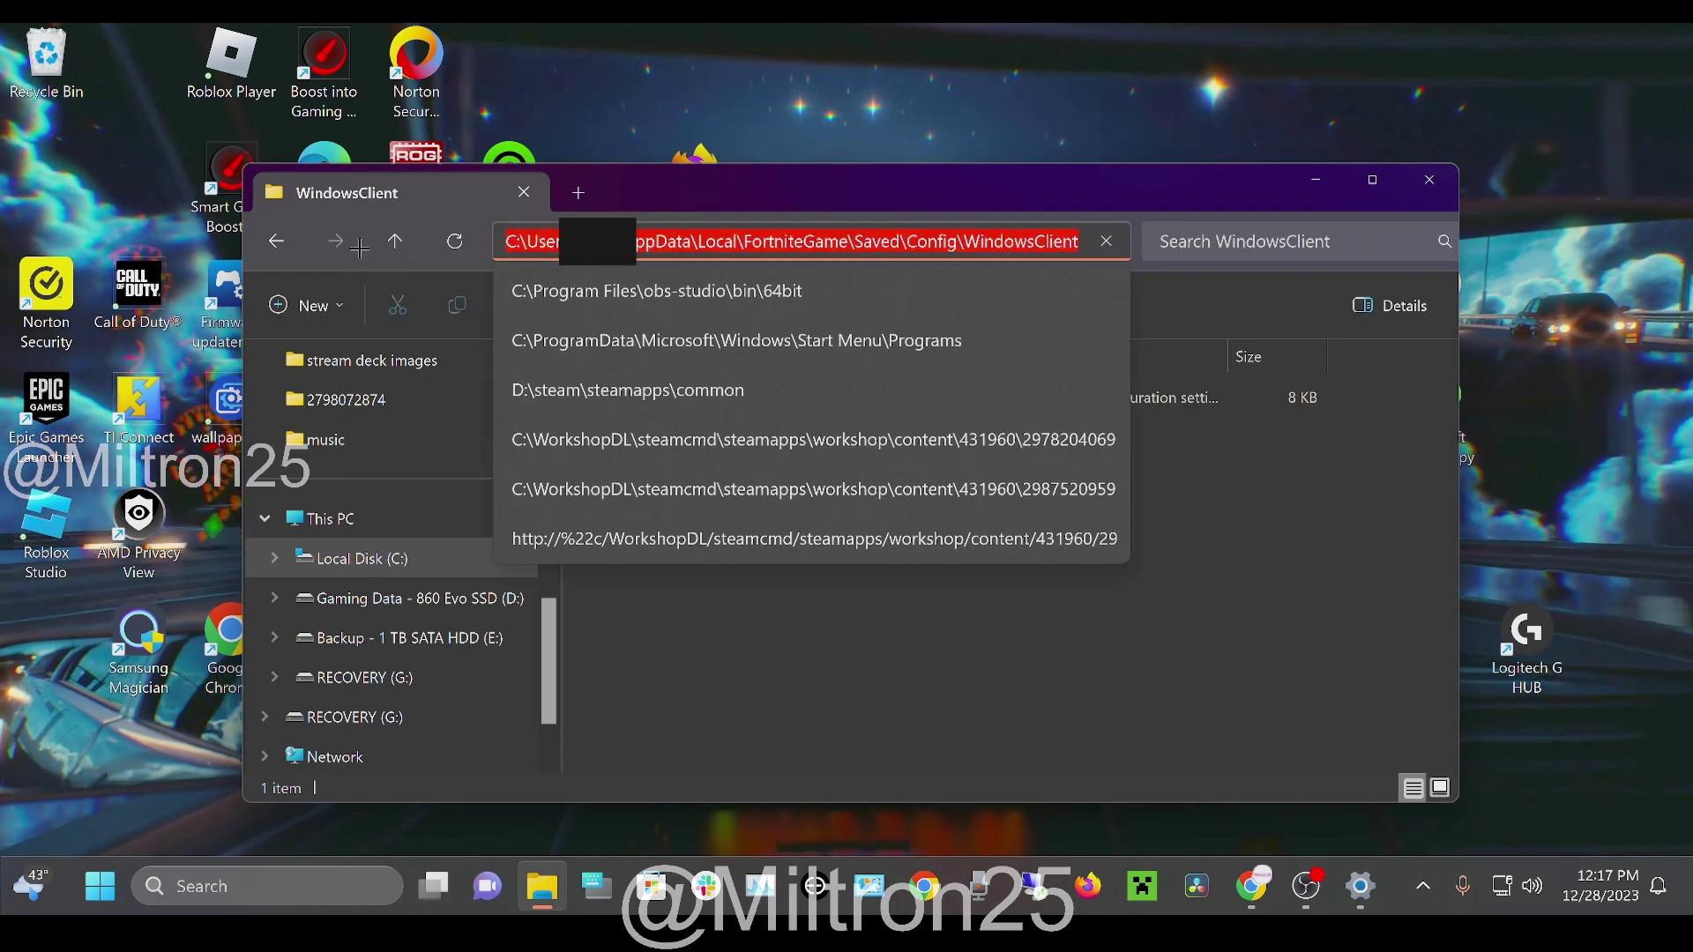
{"action": "left_click", "coordinate": [855, 461]}
Step: Open GameUserSettings.ini in a maximized text editor window and close the older duplicate of the file
{"action": "right_click", "coordinate": [807, 397]}
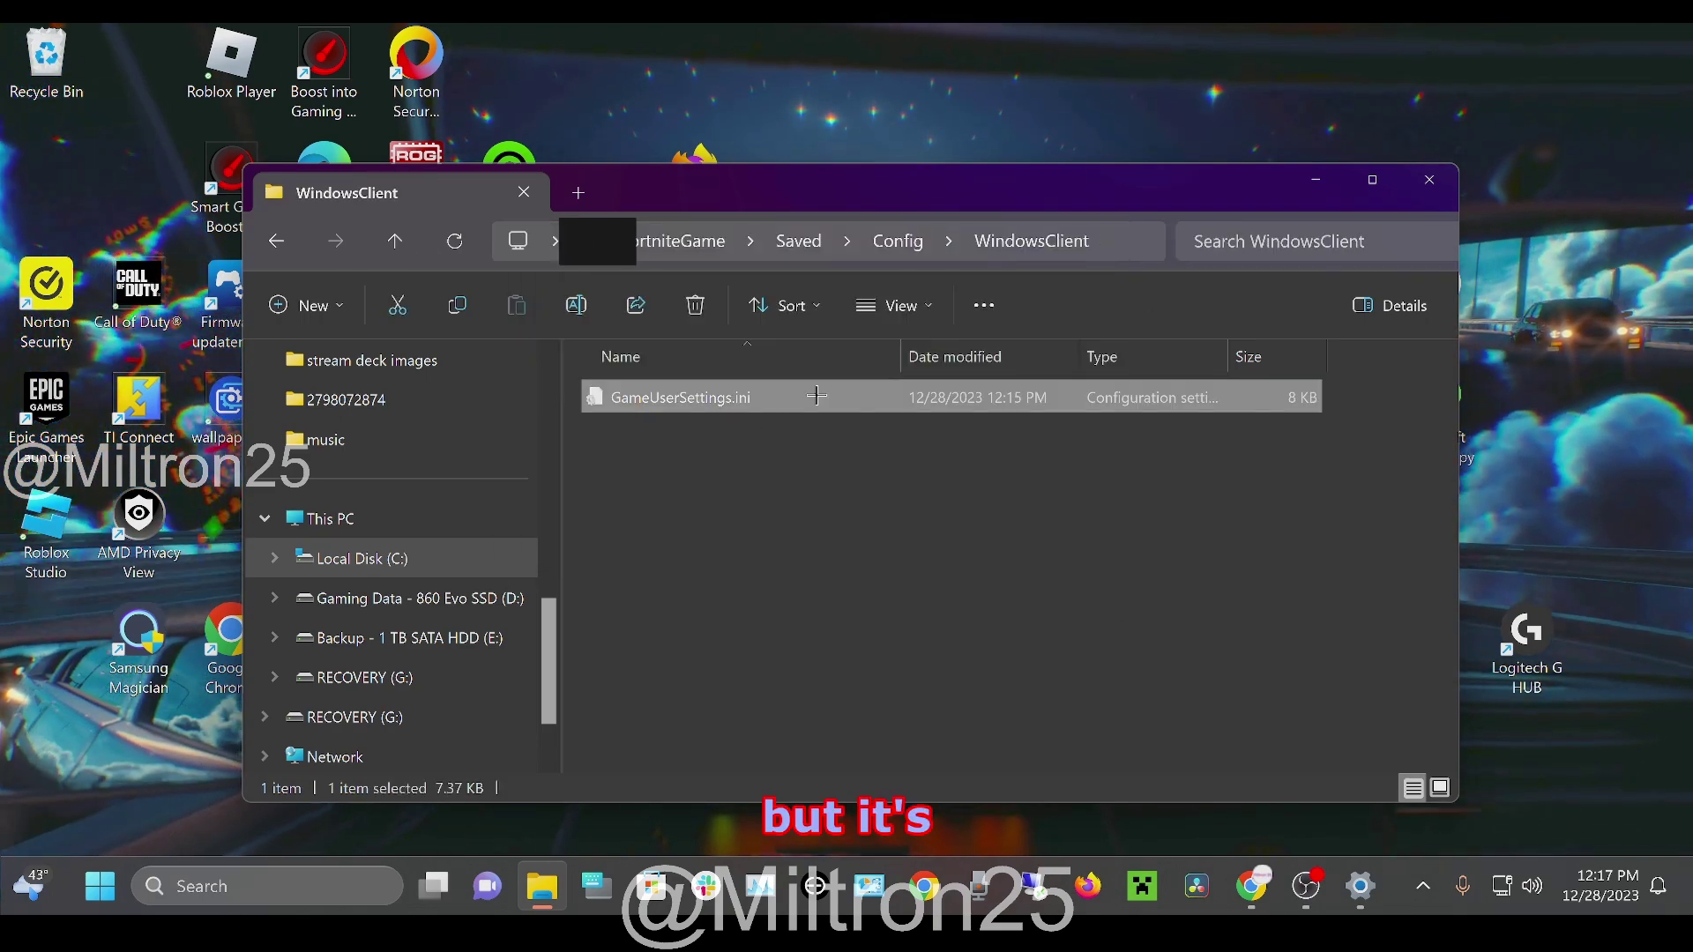
{"action": "left_click", "coordinate": [964, 359]}
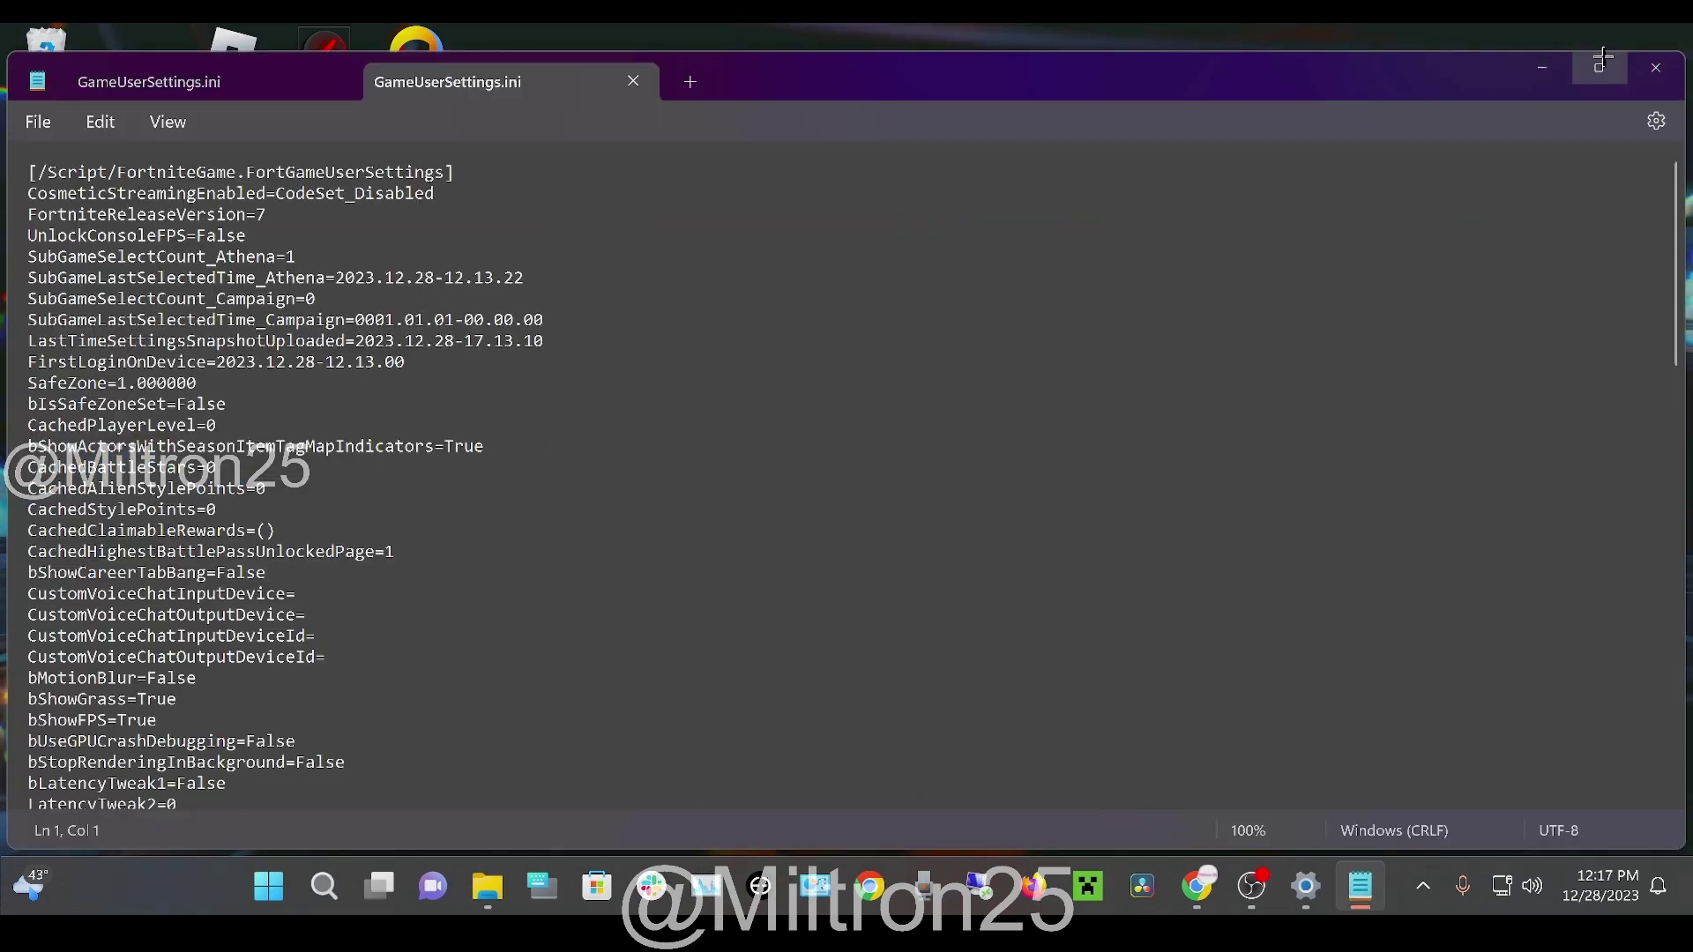
{"action": "left_click", "coordinate": [1601, 61]}
{"action": "left_click", "coordinate": [328, 45]}
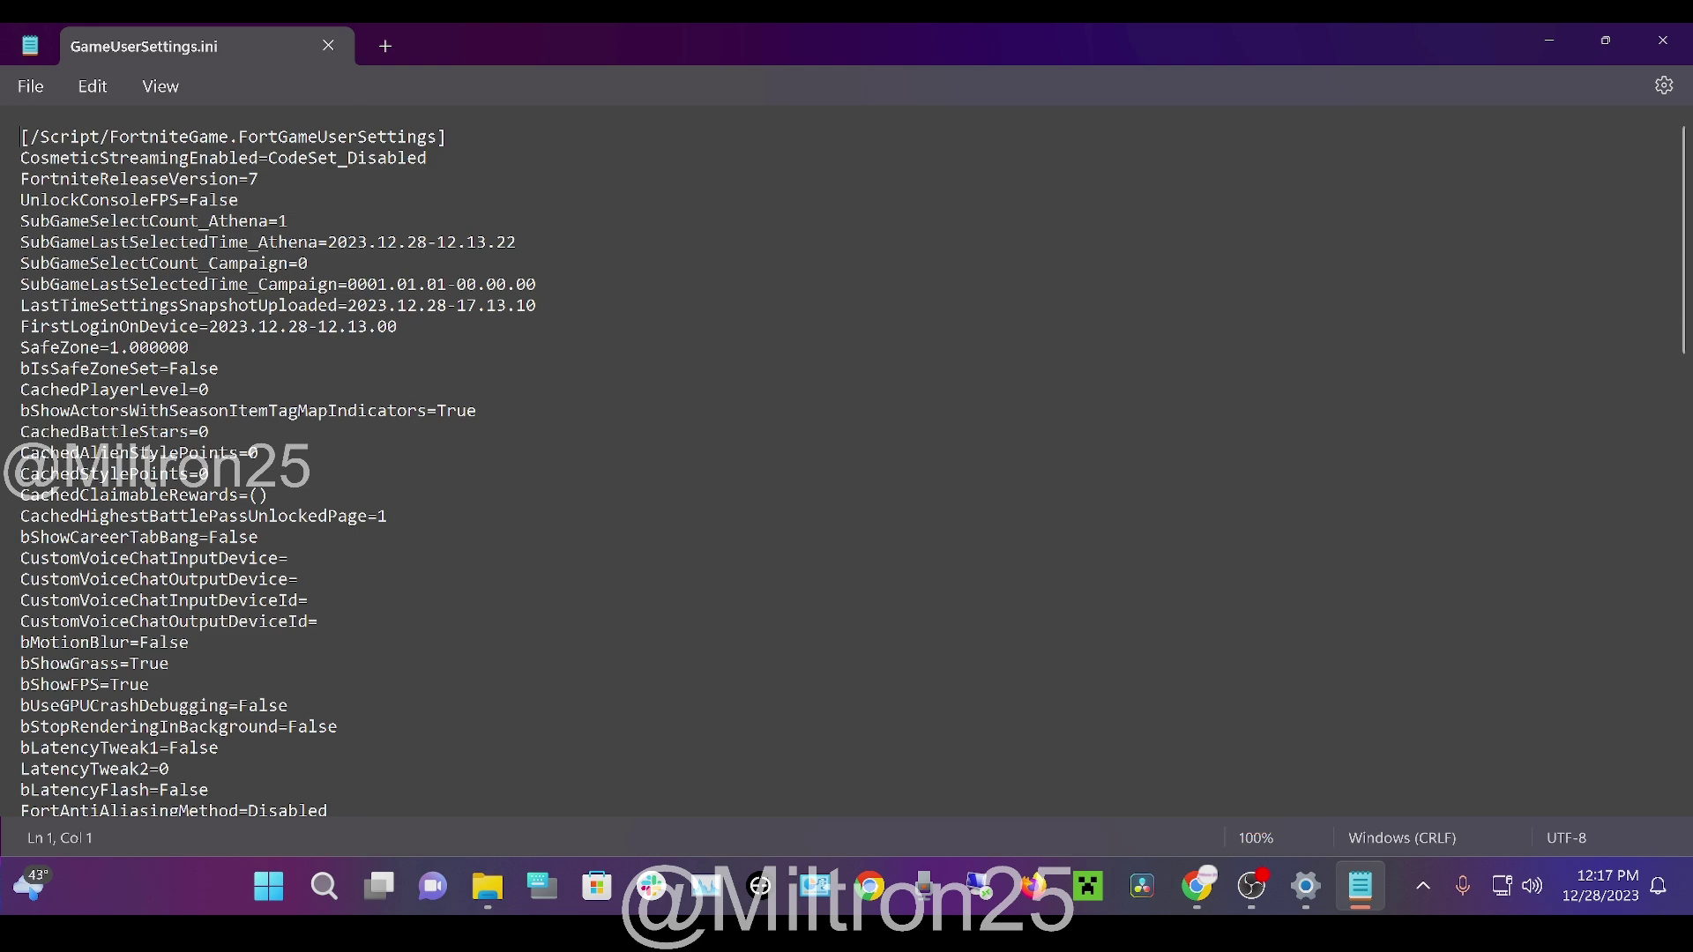
Step: Check the motion blur, show grass, show FPS and GPU crash debugging entries in GameUserSettings.ini
{"action": "scroll", "coordinate": [278, 461], "scroll_direction": "down", "scroll_amount": 3}
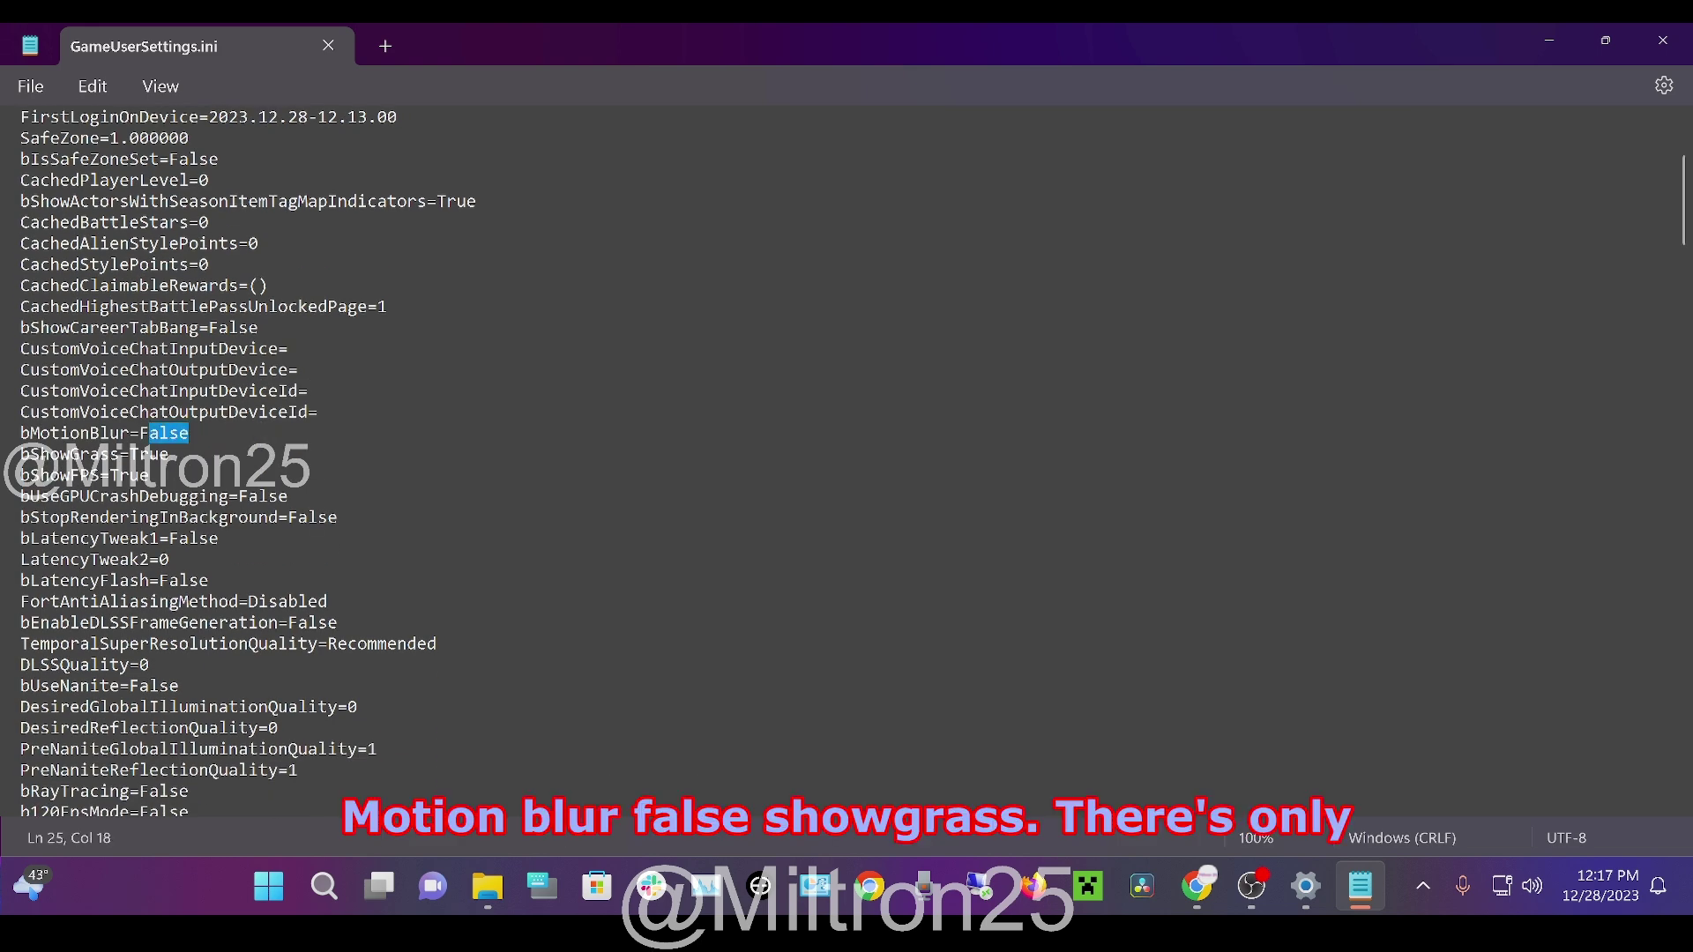
{"action": "left_click_drag", "start_coordinate": [170, 454], "coordinate": [129, 474]}
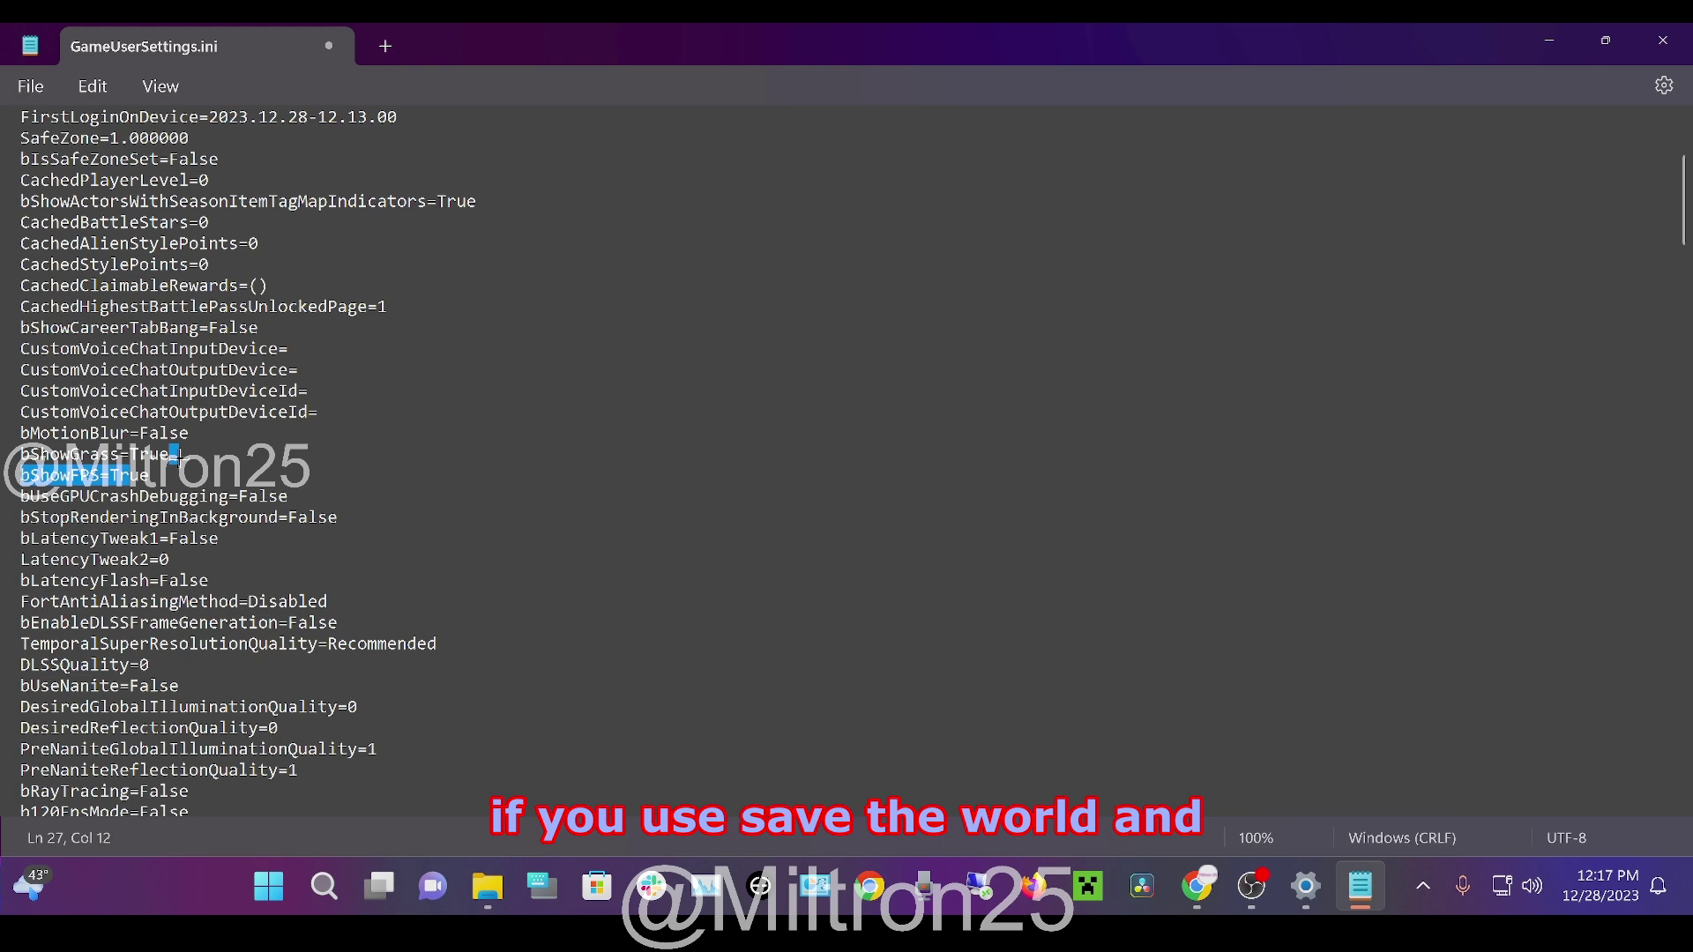
{"action": "key", "text": "Left"}
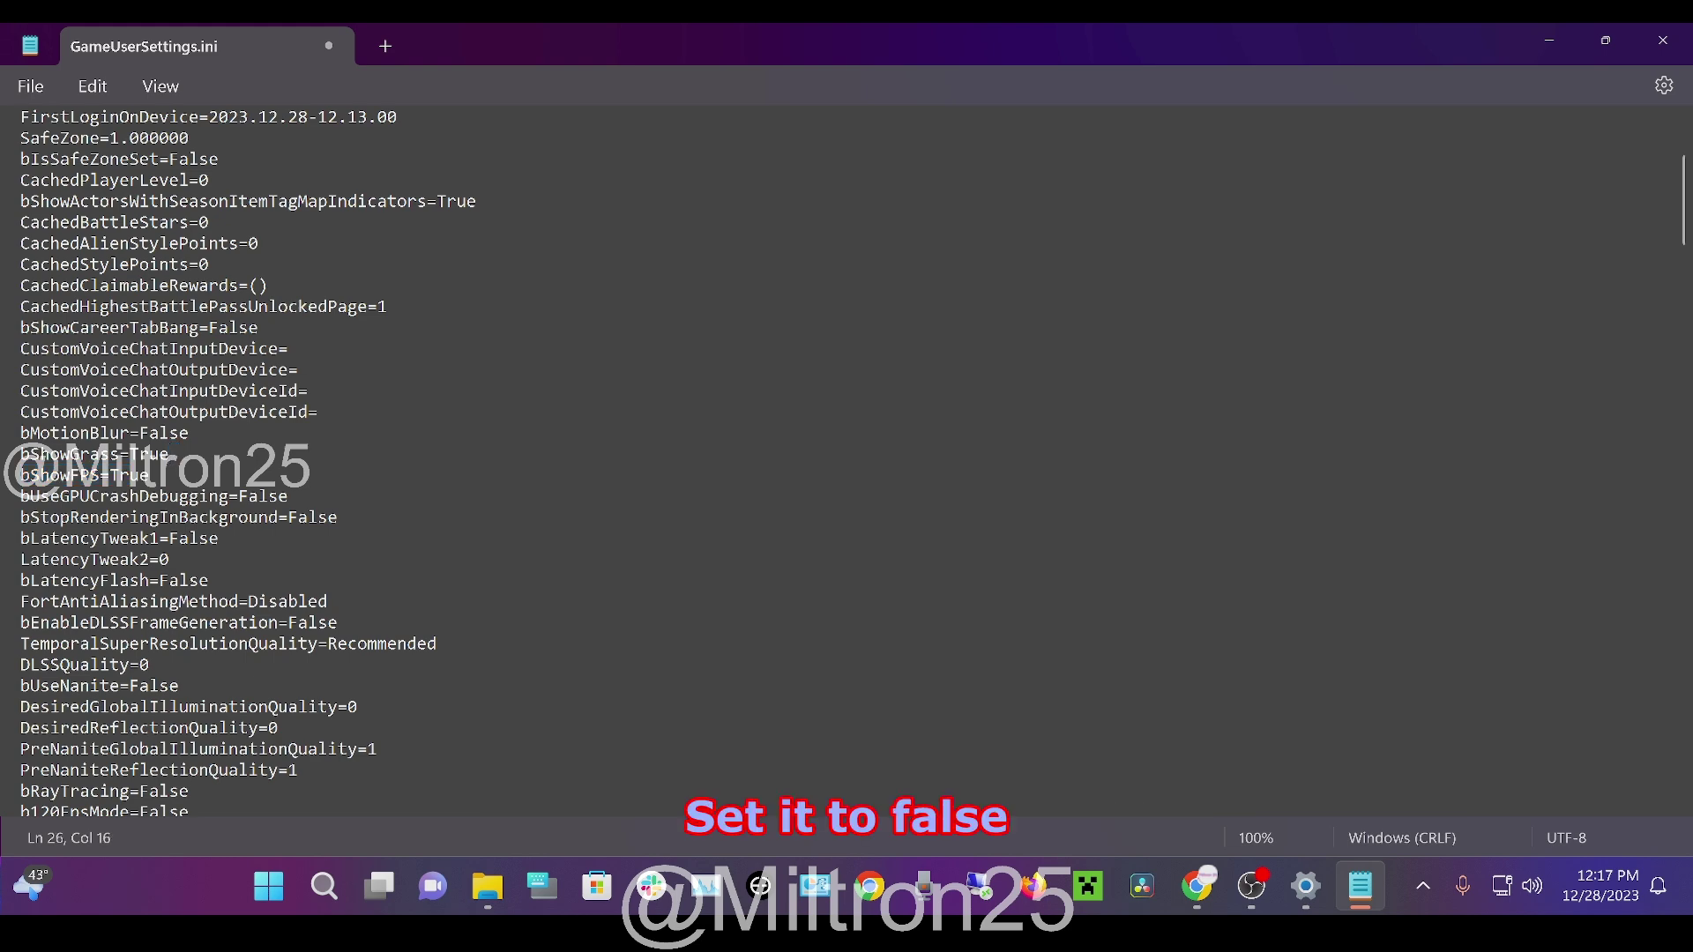
{"action": "scroll", "coordinate": [853, 461], "scroll_direction": "down", "scroll_amount": 1}
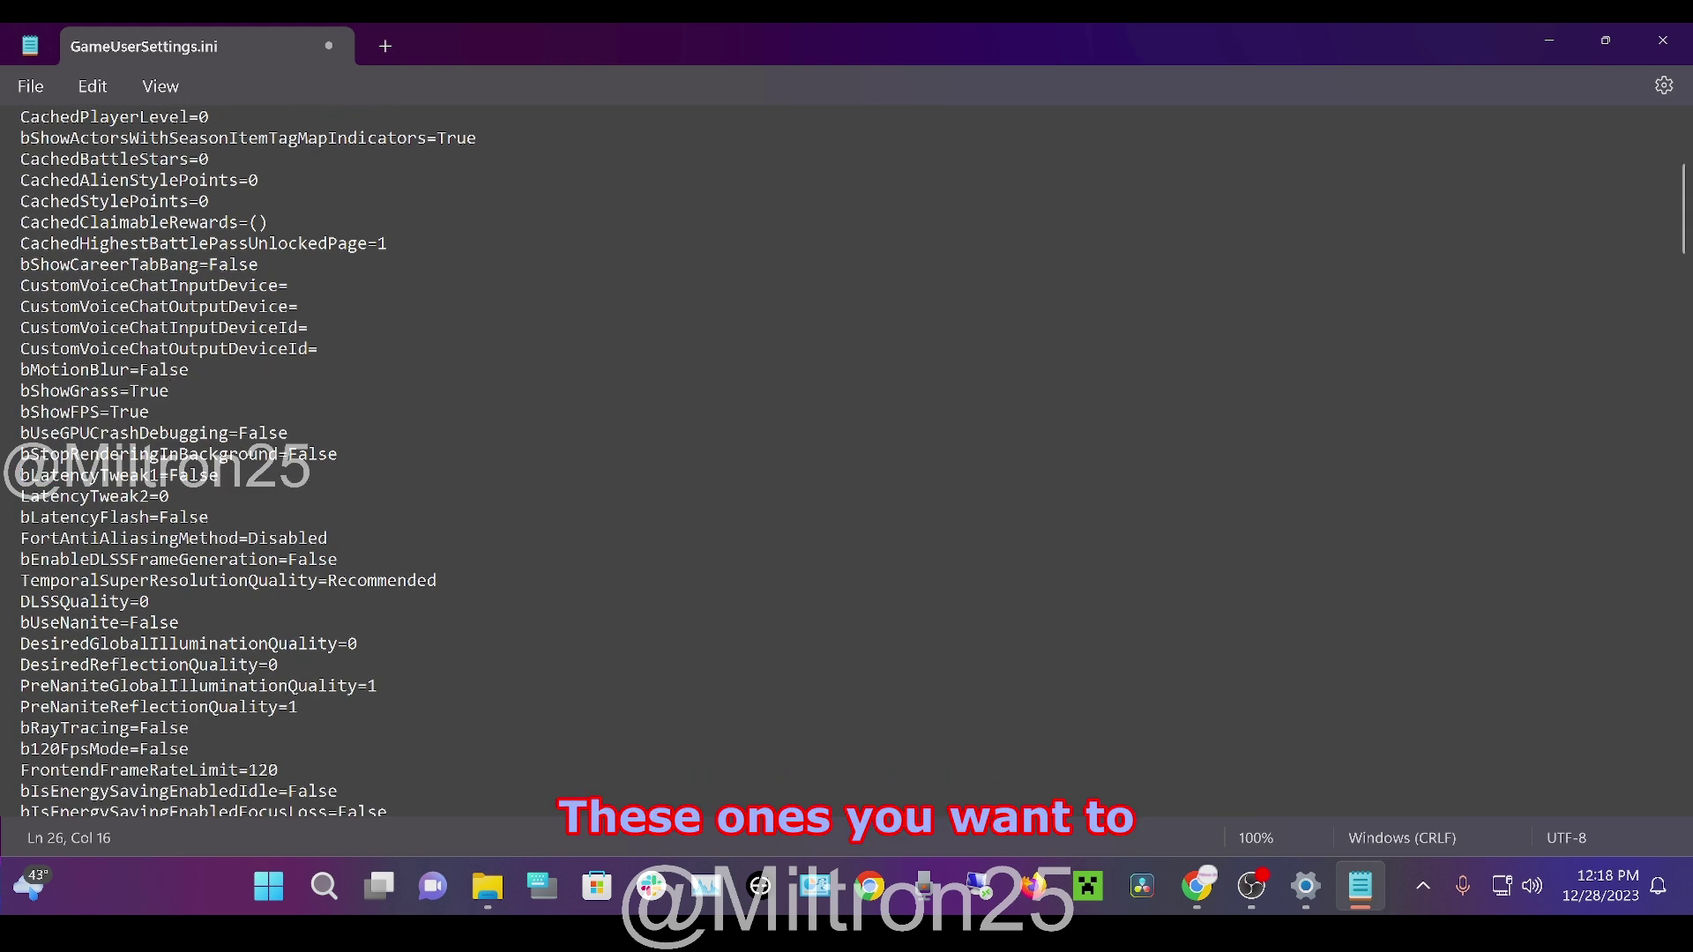
{"action": "left_click_drag", "start_coordinate": [209, 433], "coordinate": [288, 433]}
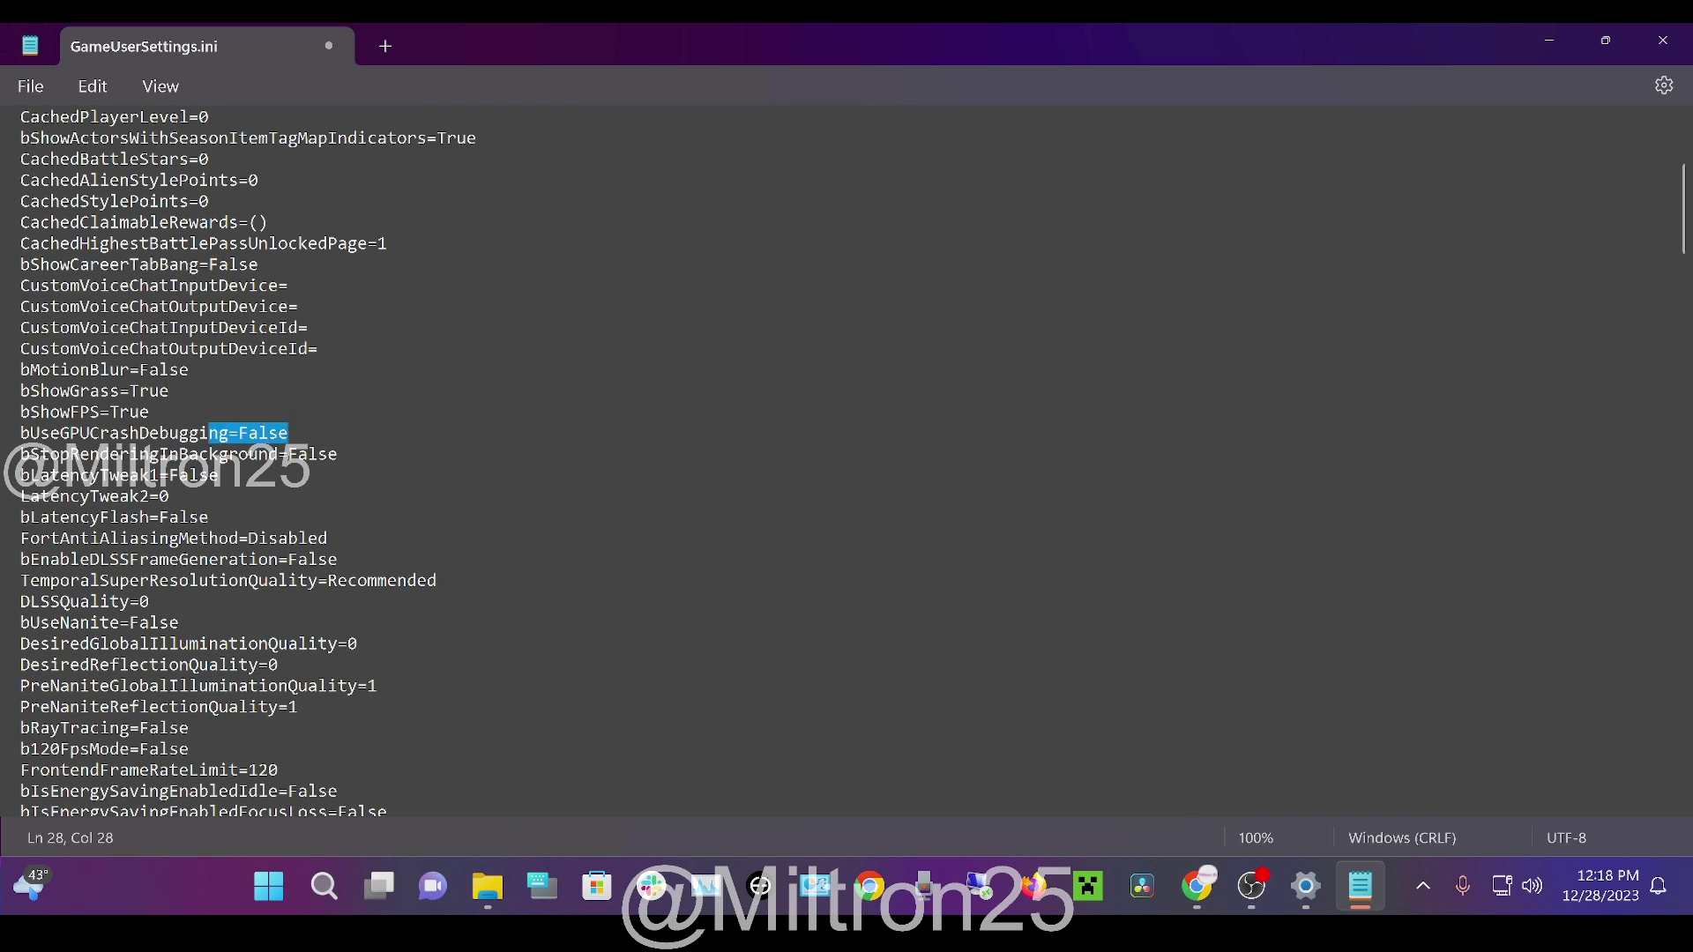
{"action": "left_click", "coordinate": [436, 581]}
Step: Set bLatencyTweak1 to True and LatencyTweak2 to 2
{"action": "left_click", "coordinate": [219, 475]}
{"action": "key", "text": "BackSpace"}
{"action": "key", "text": "BackSpace"}
{"action": "key", "text": "BackSpace"}
{"action": "key", "text": "BackSpace"}
{"action": "key", "text": "BackSpace"}
{"action": "type", "text": "T"}
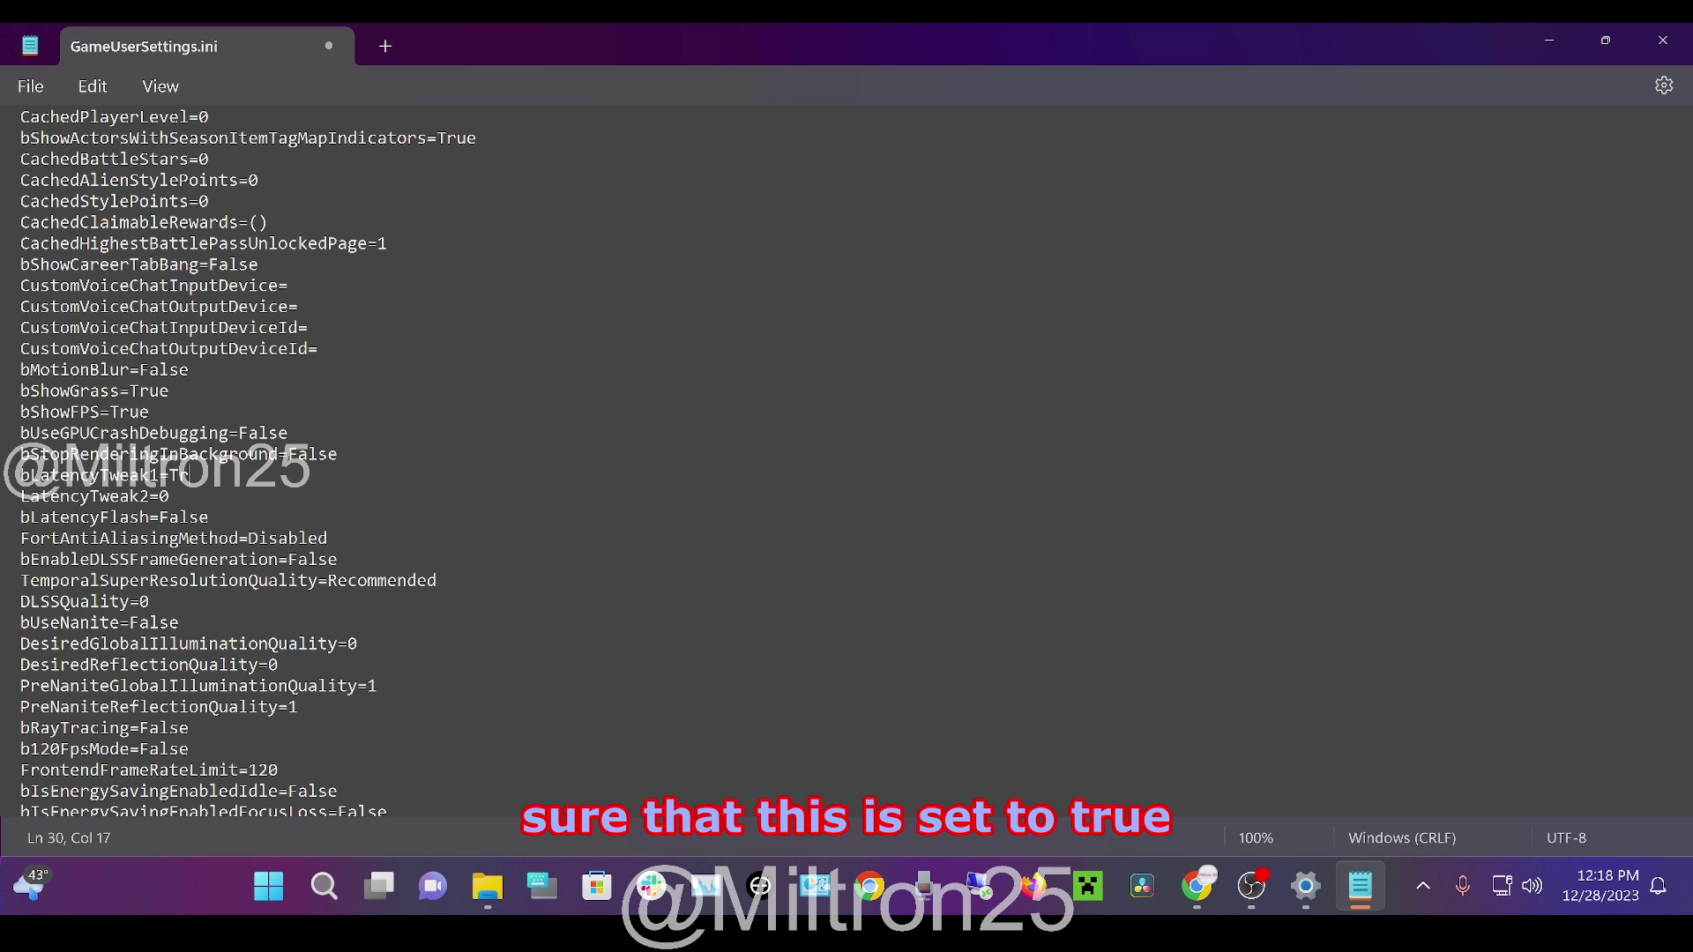
{"action": "type", "text": "rue"}
{"action": "left_click", "coordinate": [167, 496]}
{"action": "key", "text": "BackSpace"}
{"action": "type", "text": "2"}
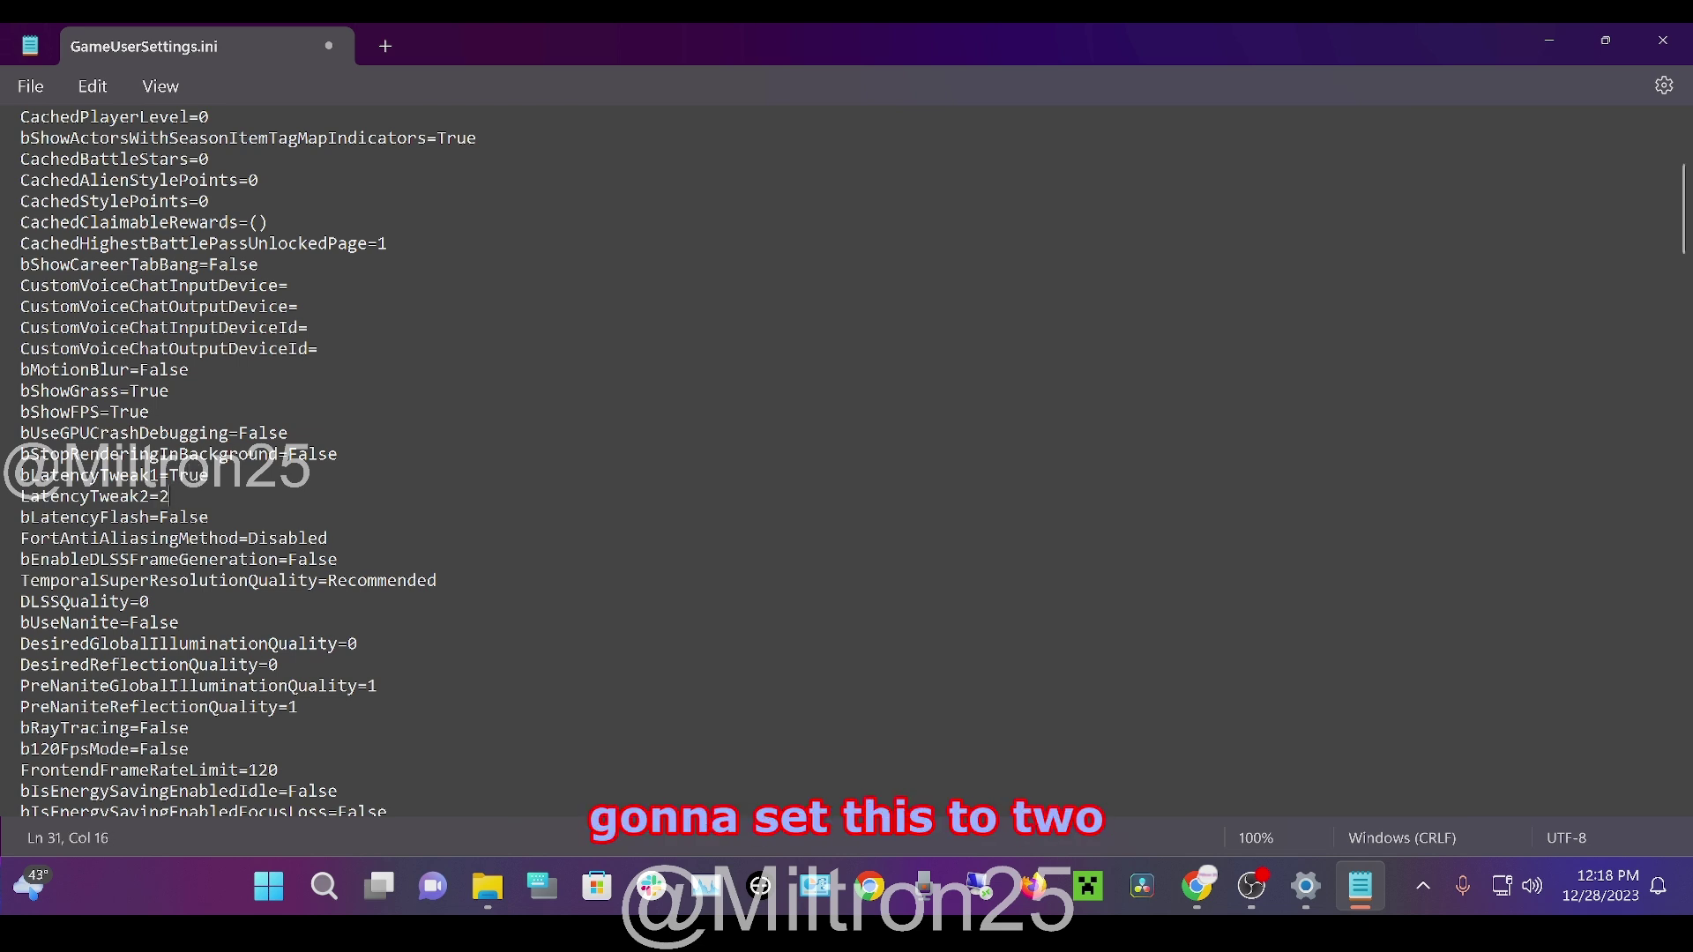
Step: Review the entries from bLatencyFlash through anti-aliasing, DLSS, super resolution and Nanite to DesiredReflectionQuality
{"action": "left_click", "coordinate": [209, 517]}
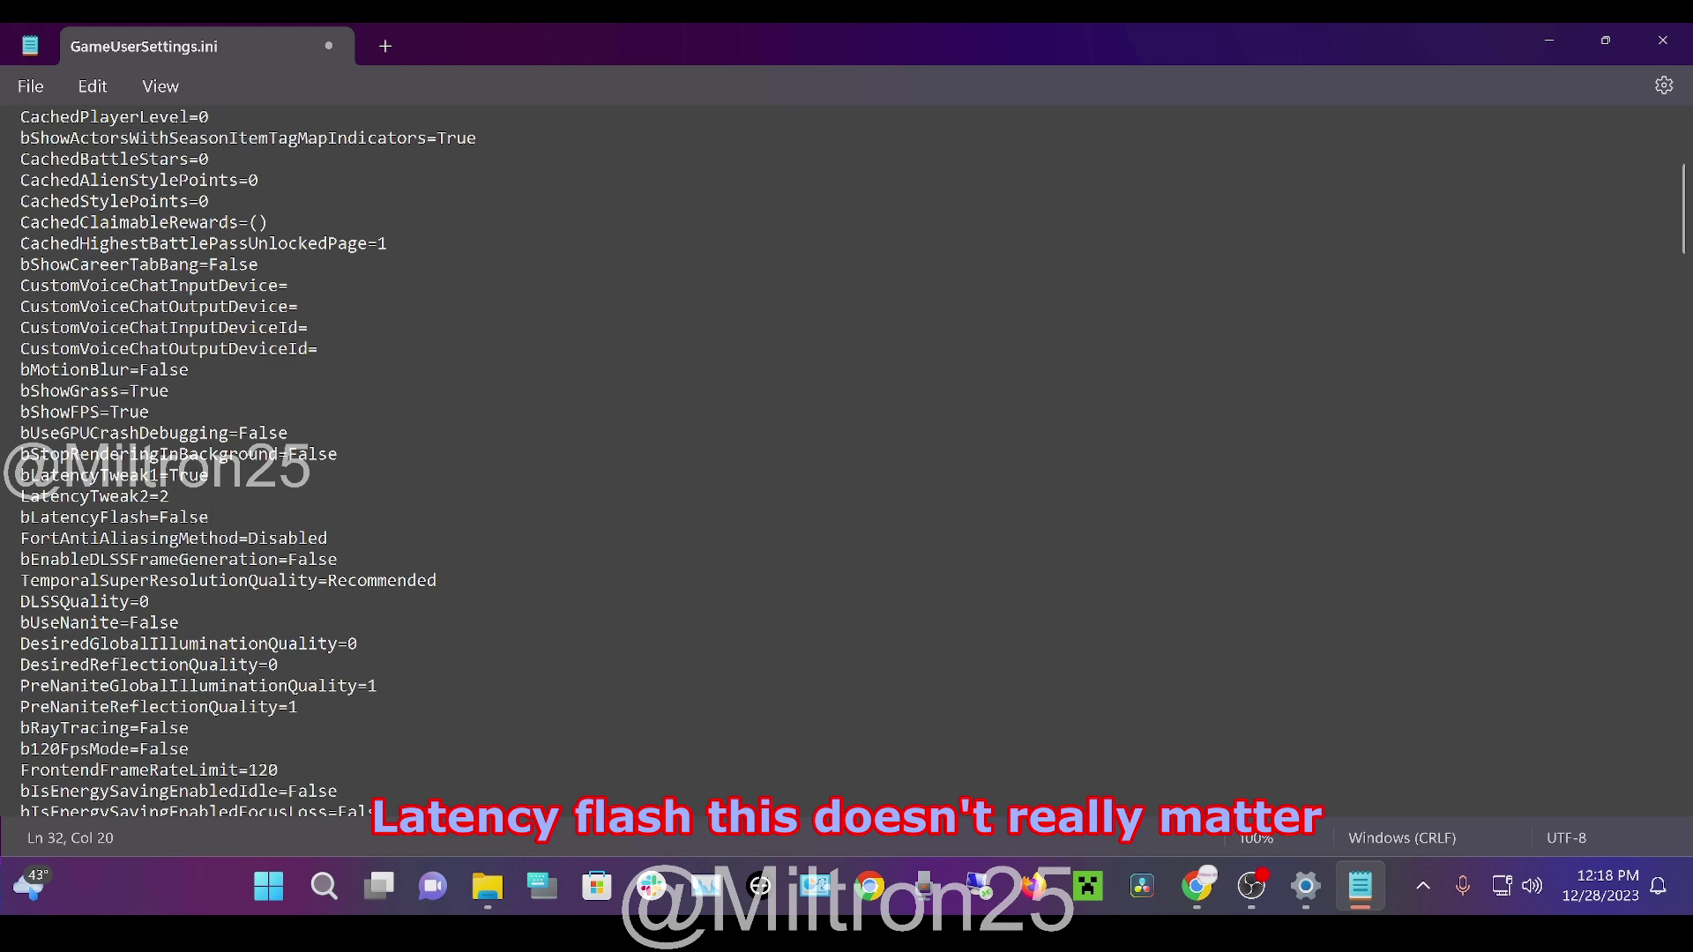
{"action": "left_click", "coordinate": [328, 538]}
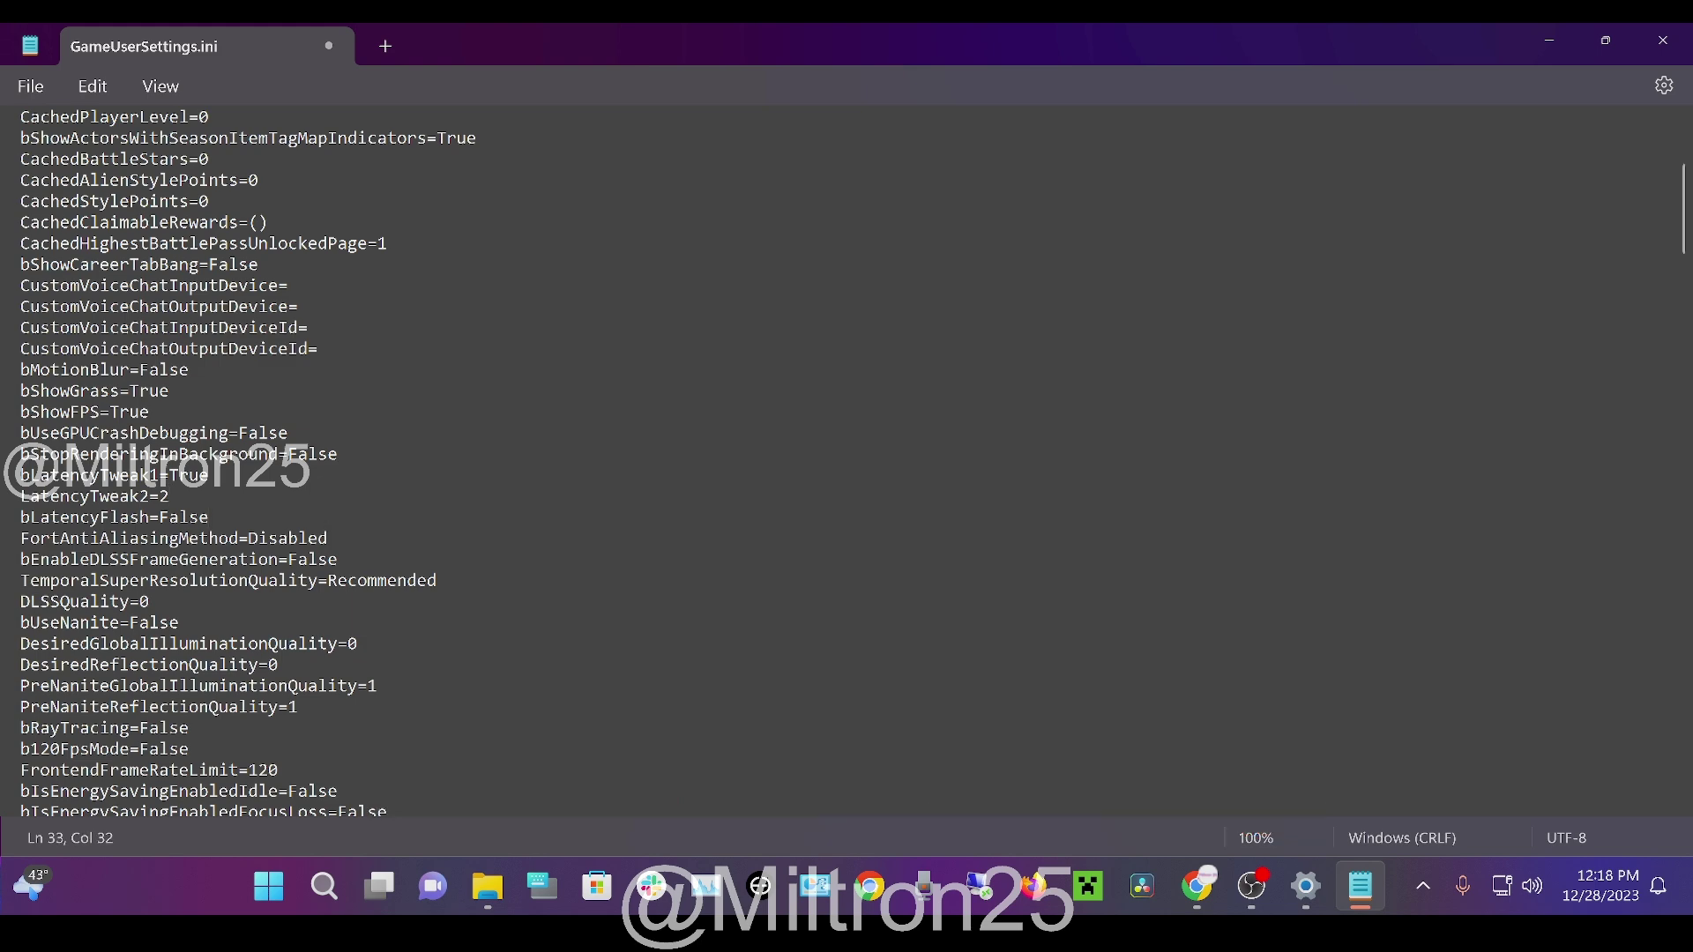
{"action": "scroll", "coordinate": [853, 471], "scroll_direction": "down", "scroll_amount": 1}
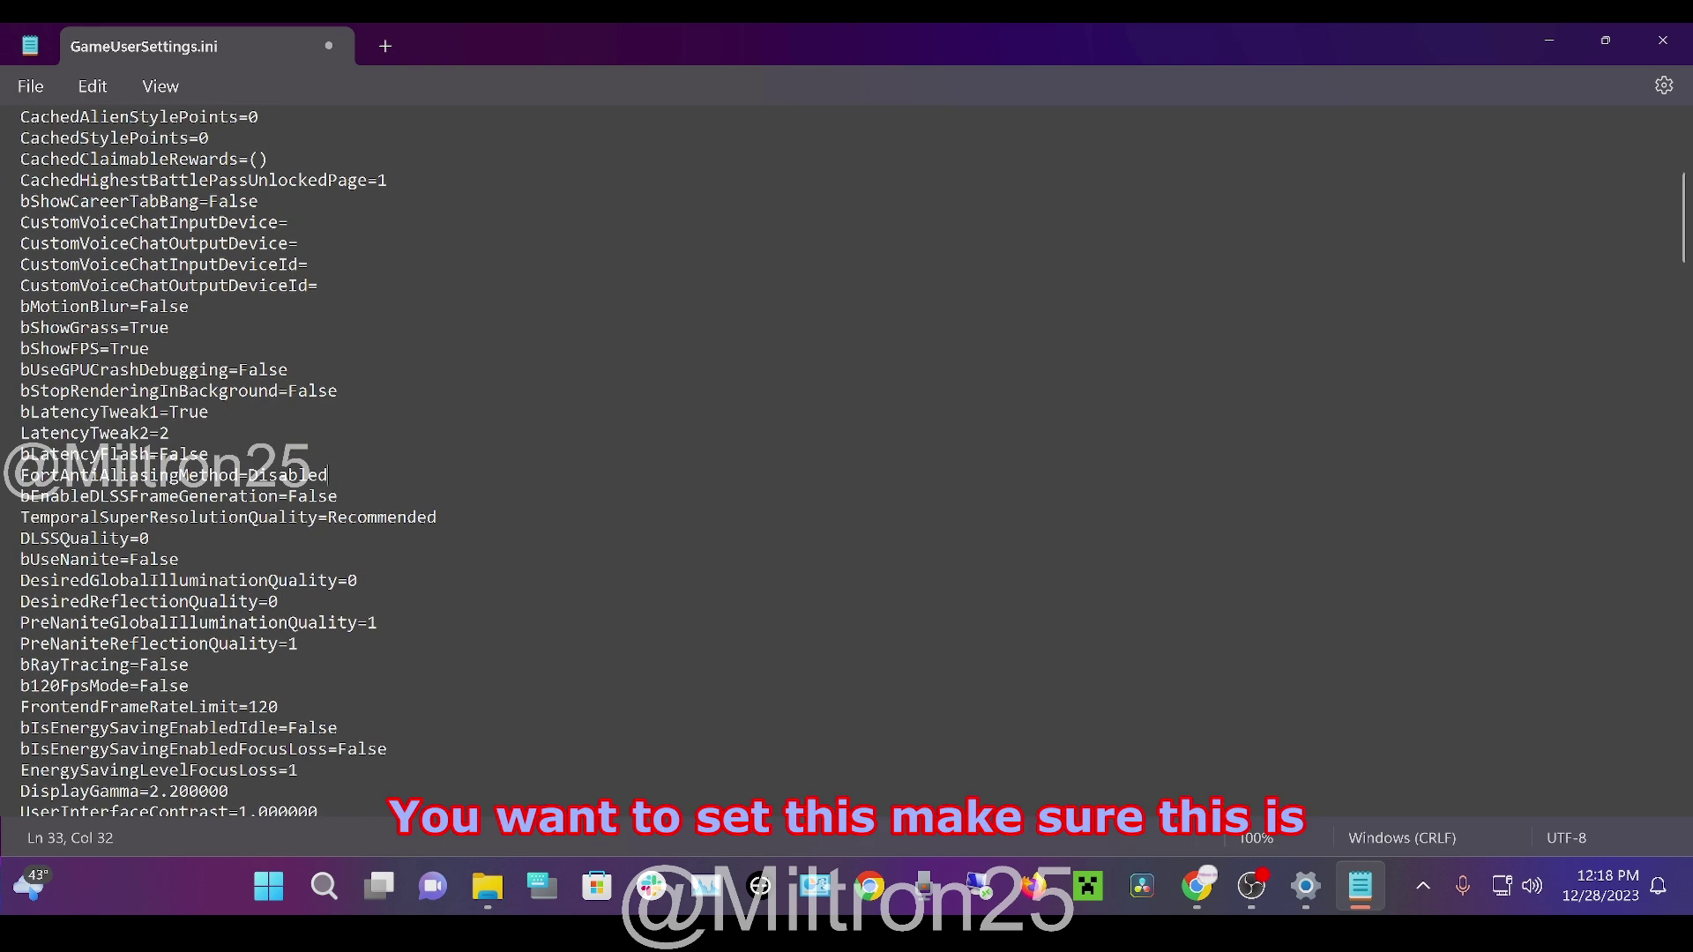
{"action": "left_click_drag", "start_coordinate": [328, 474], "coordinate": [227, 495]}
{"action": "left_click", "coordinate": [319, 496]}
{"action": "left_click_drag", "start_coordinate": [328, 518], "coordinate": [436, 518]}
{"action": "left_click_drag", "start_coordinate": [20, 559], "coordinate": [179, 559]}
{"action": "left_click", "coordinate": [109, 538]}
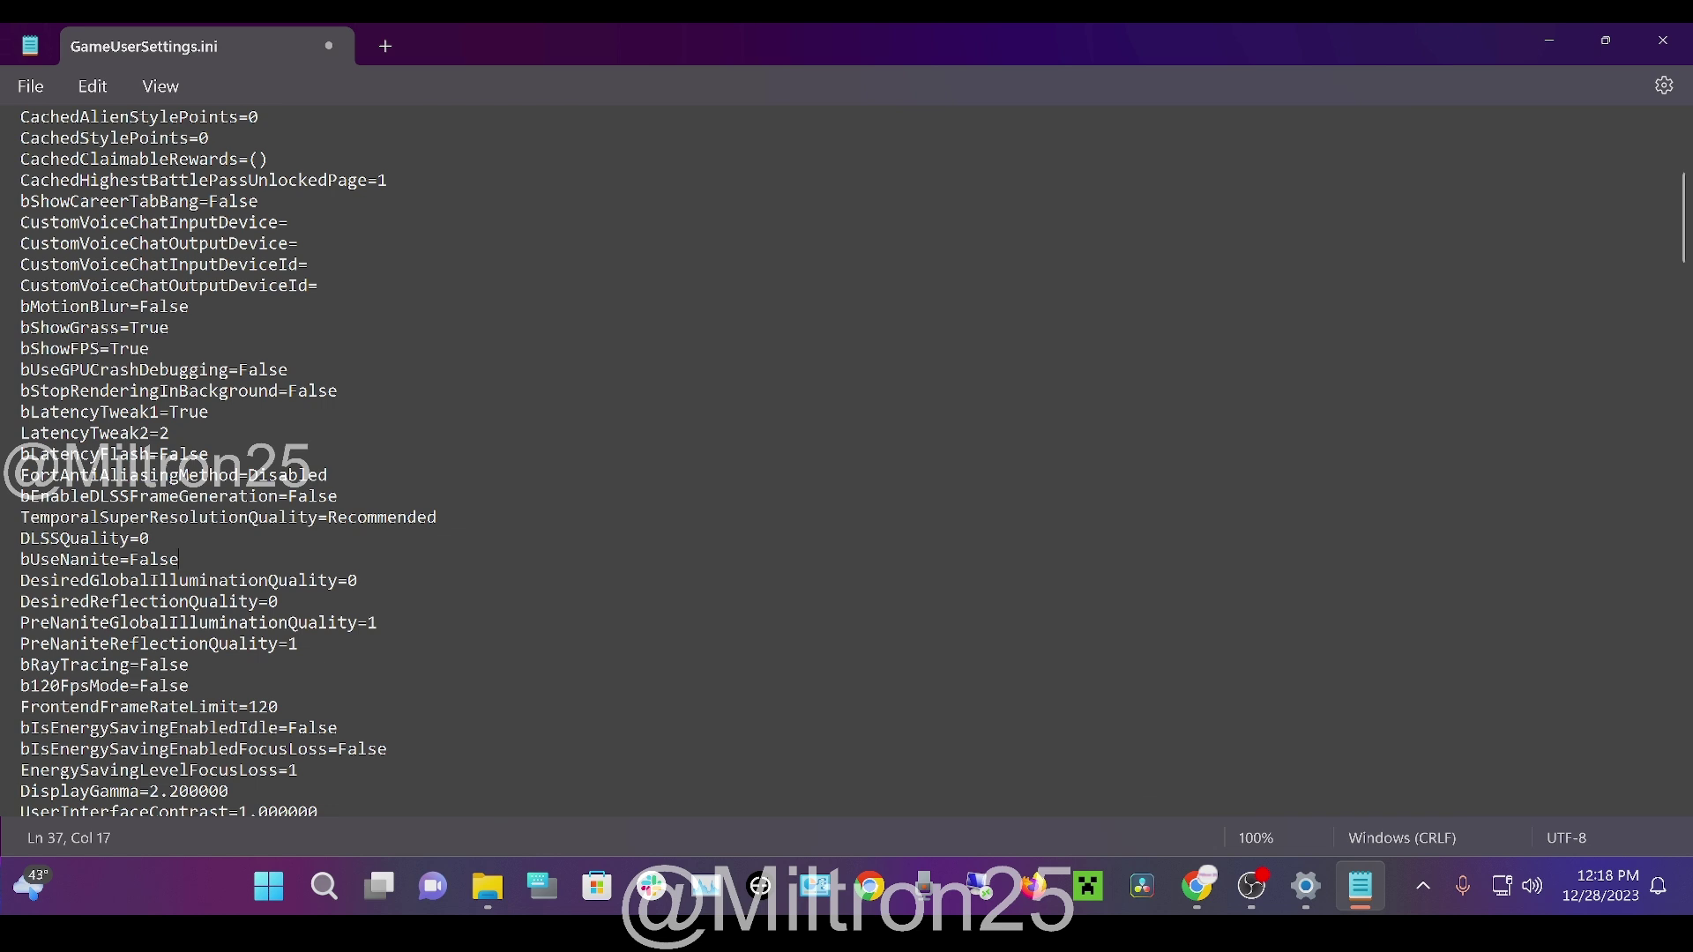
{"action": "key", "text": "shift+Right"}
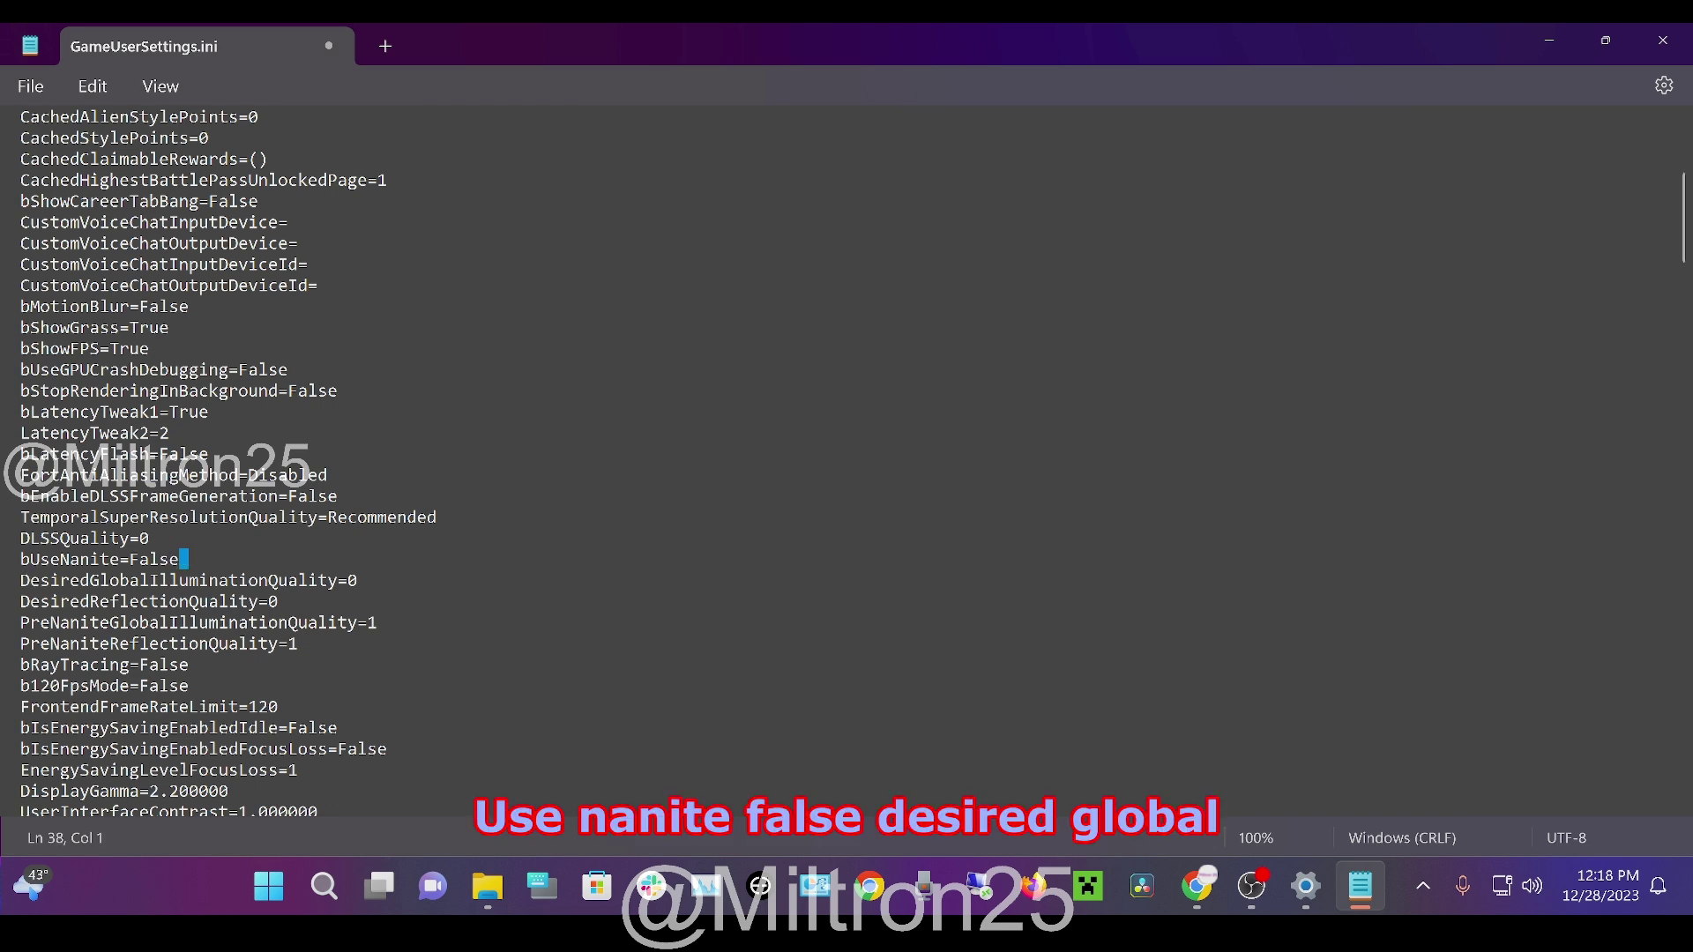
{"action": "left_click_drag", "start_coordinate": [60, 580], "coordinate": [20, 581]}
{"action": "left_click", "coordinate": [358, 581]}
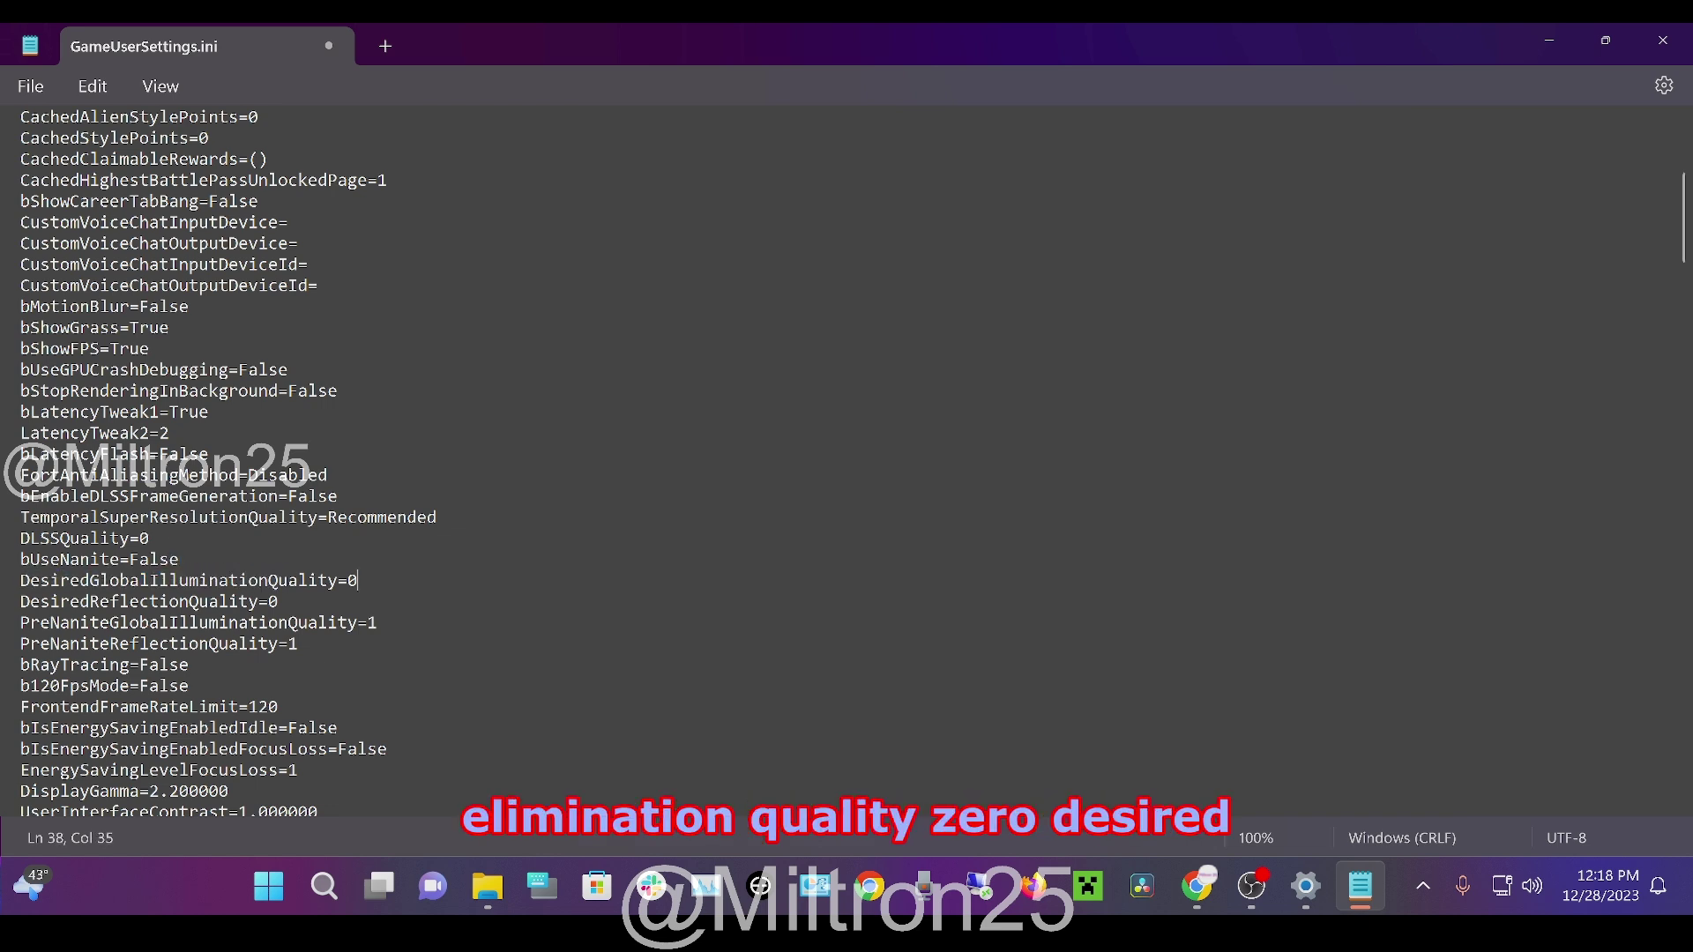
{"action": "left_click_drag", "start_coordinate": [279, 601], "coordinate": [50, 602]}
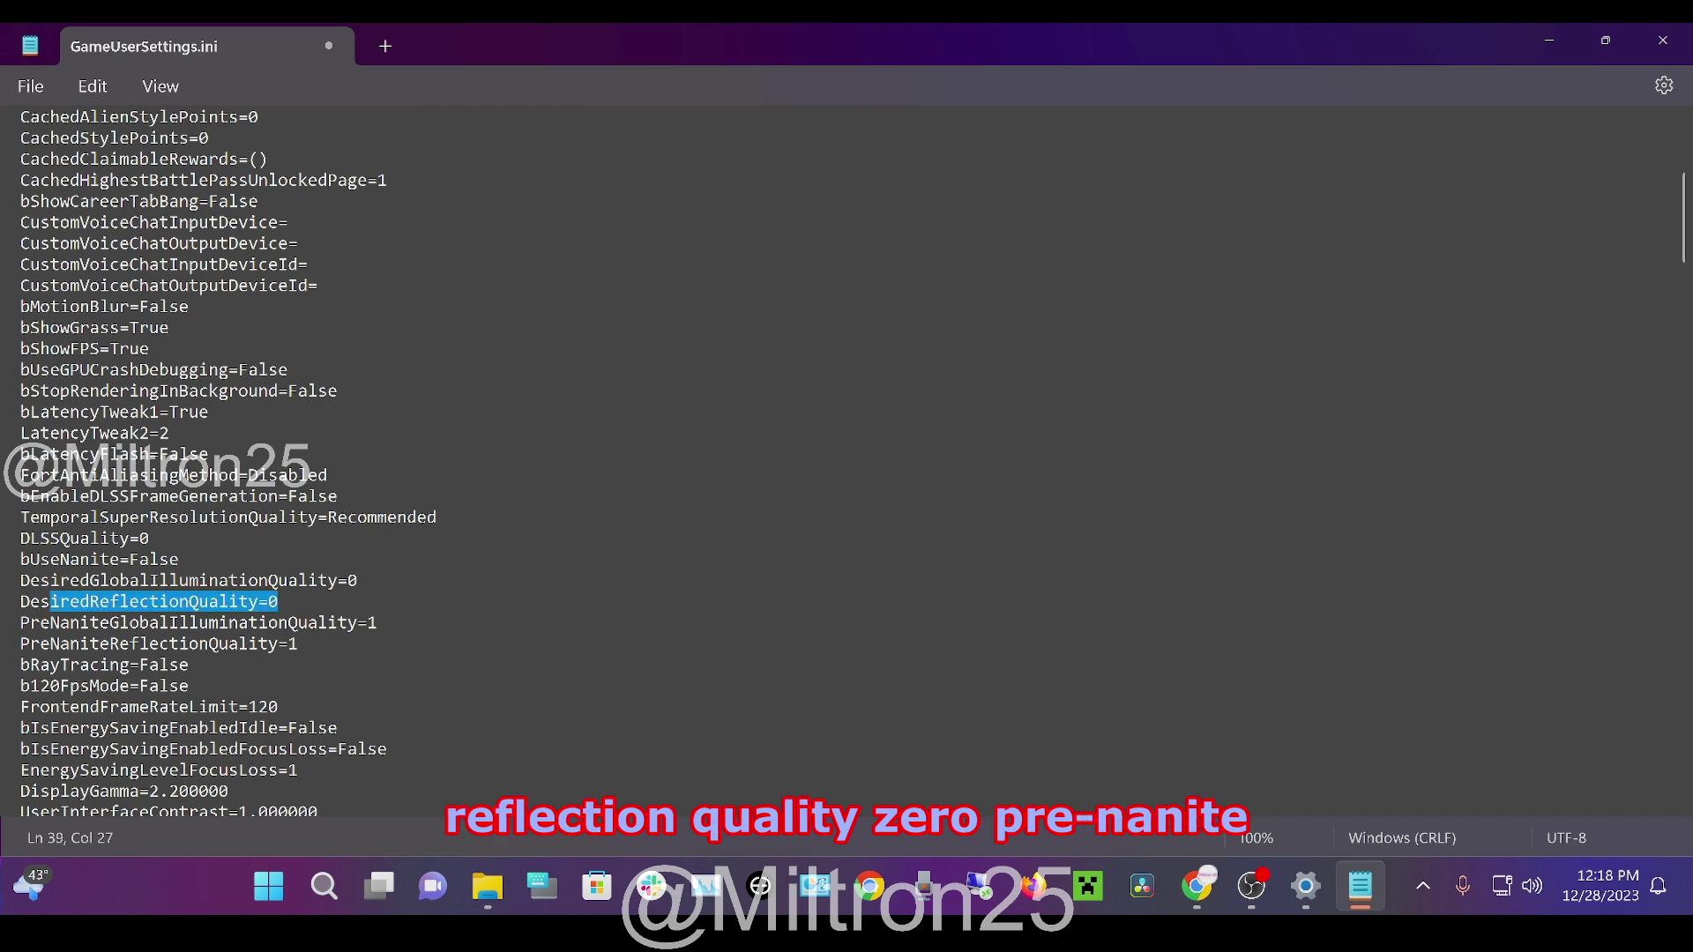
Step: Set PreNaniteGlobalIlluminationQuality and PreNaniteReflectionQuality to 0
{"action": "left_click", "coordinate": [239, 644]}
{"action": "left_click", "coordinate": [377, 623]}
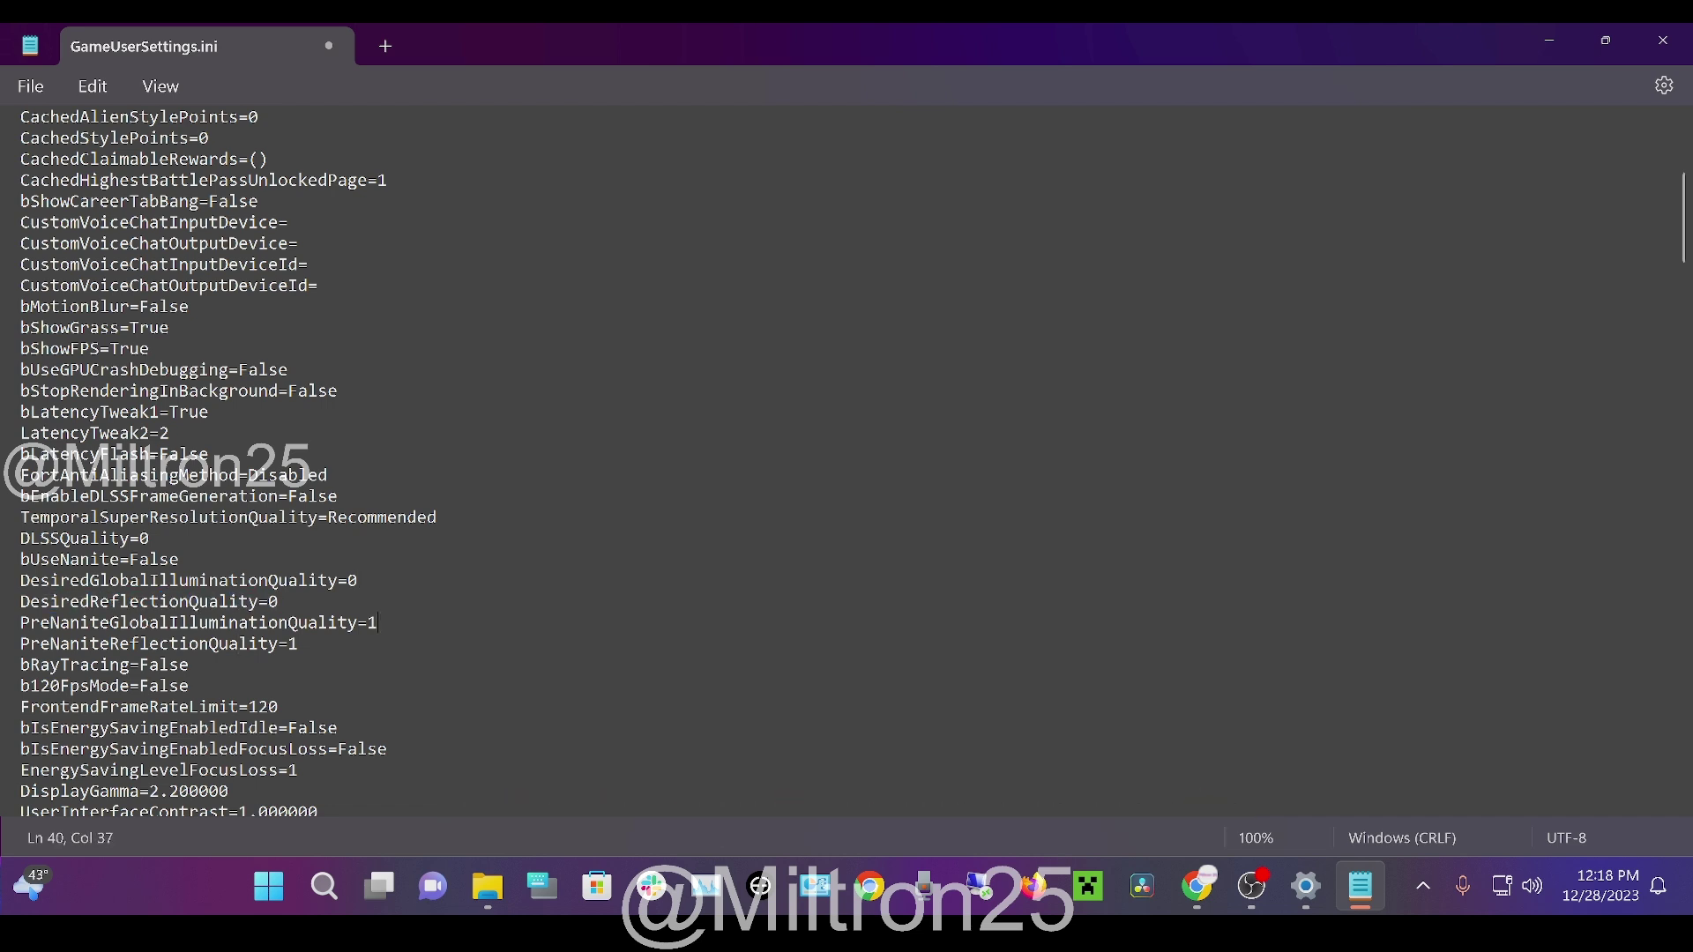
{"action": "key", "text": "BackSpace"}
{"action": "type", "text": "0"}
{"action": "key", "text": "Down"}
{"action": "key", "text": "BackSpace"}
{"action": "type", "text": "0"}
{"action": "key", "text": "Down"}
Step: Check the two energy saving enabled entries and set EnergySavingLevelFocusLoss to 0
{"action": "scroll", "coordinate": [846, 461], "scroll_direction": "down", "scroll_amount": 2}
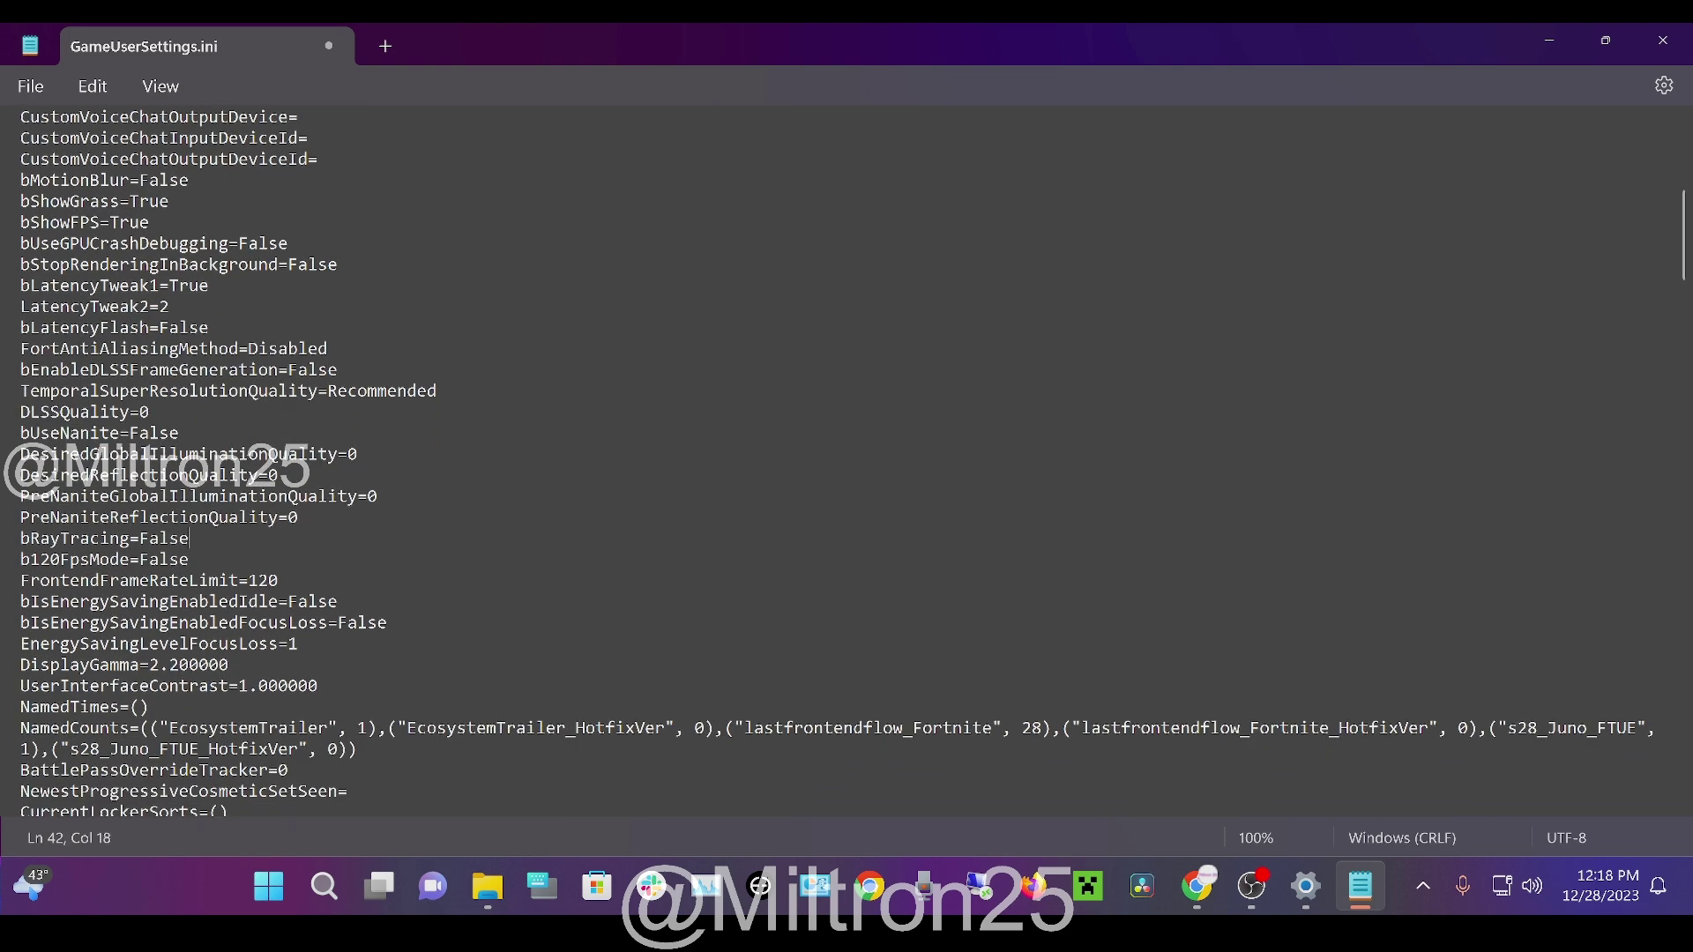
{"action": "left_click_drag", "start_coordinate": [300, 644], "coordinate": [20, 602]}
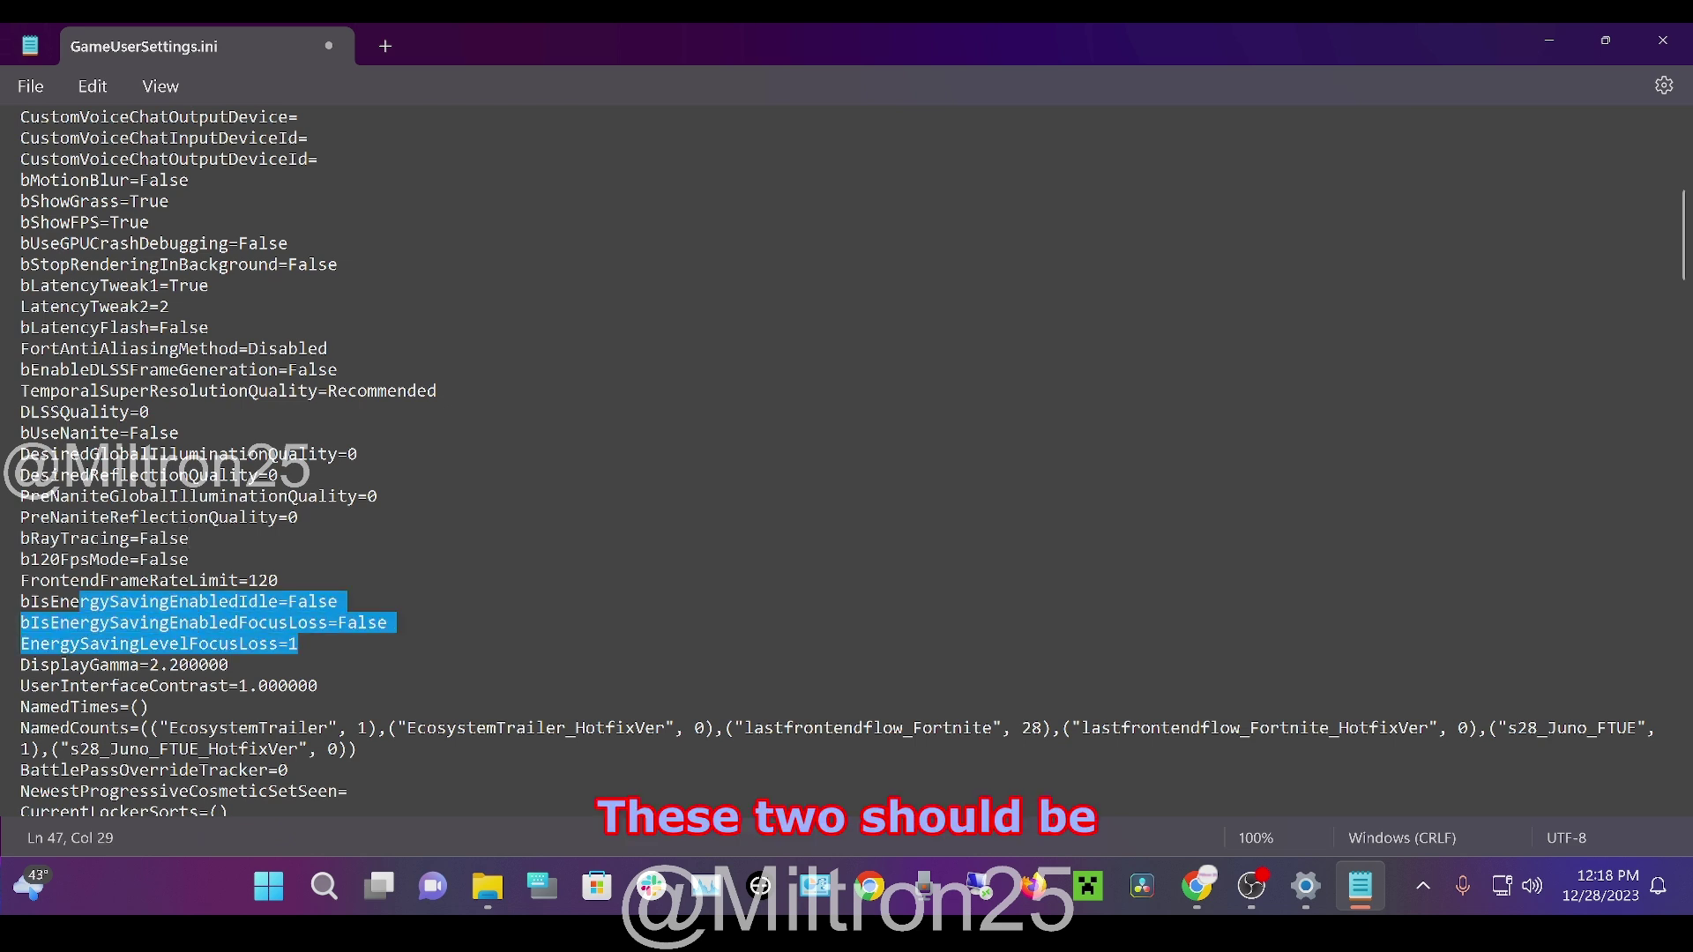
{"action": "left_click", "coordinate": [177, 622]}
{"action": "left_click_drag", "start_coordinate": [388, 622], "coordinate": [20, 601]}
{"action": "left_click", "coordinate": [298, 644]}
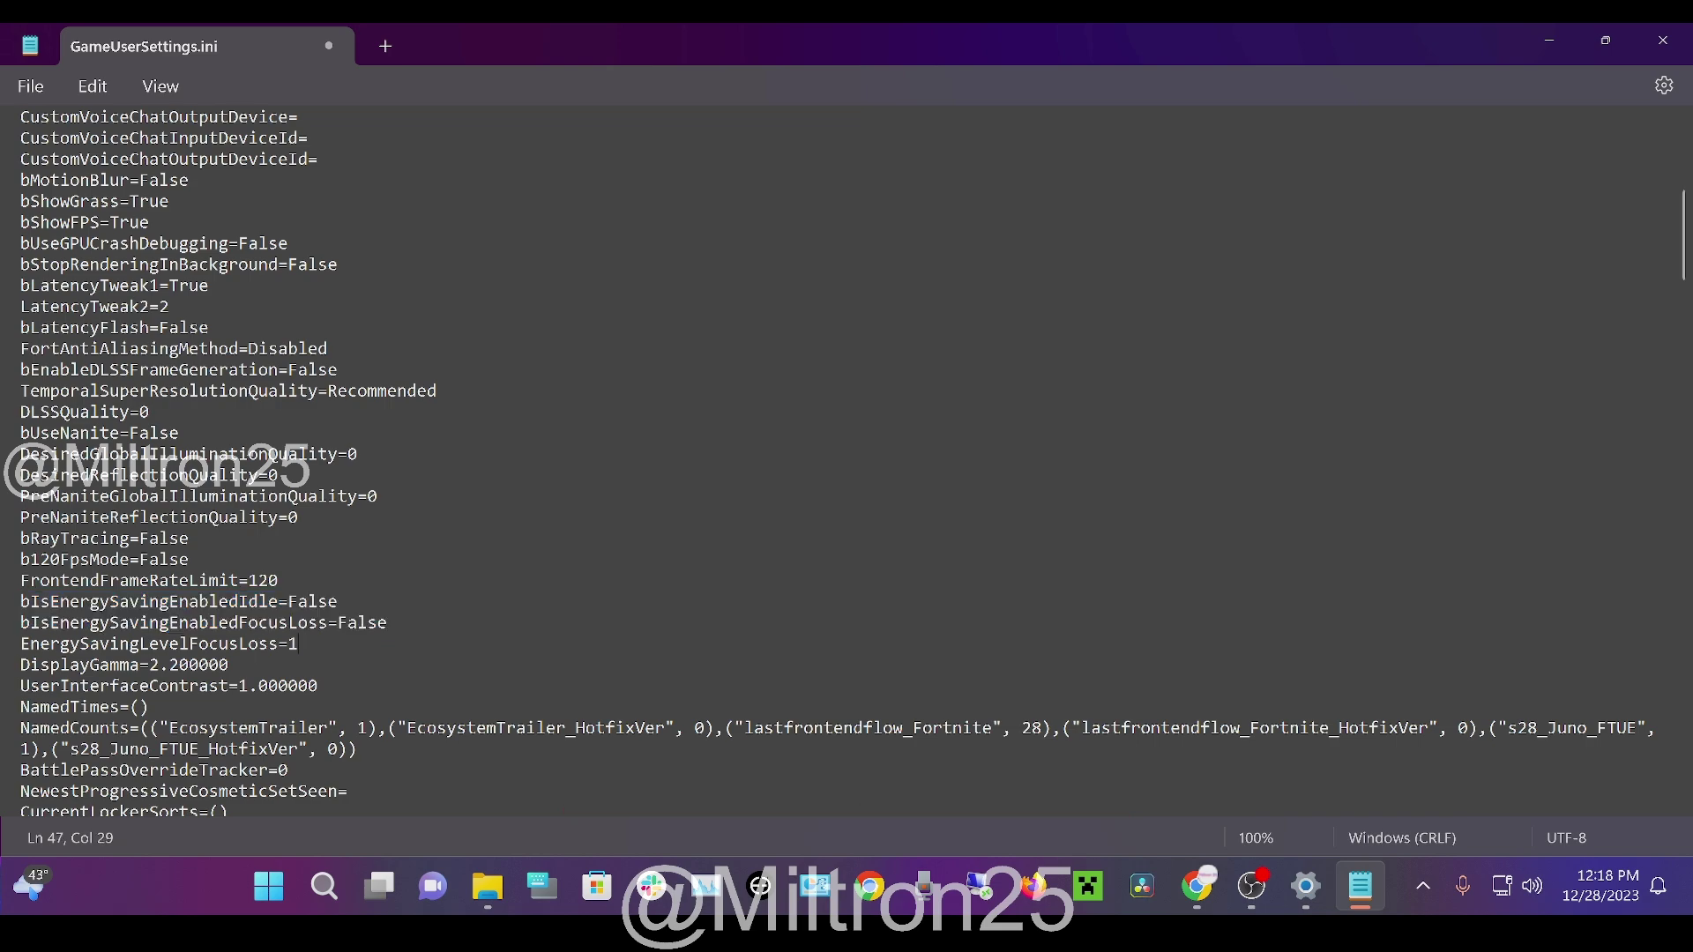
{"action": "key", "text": "BackSpace"}
{"action": "type", "text": "0"}
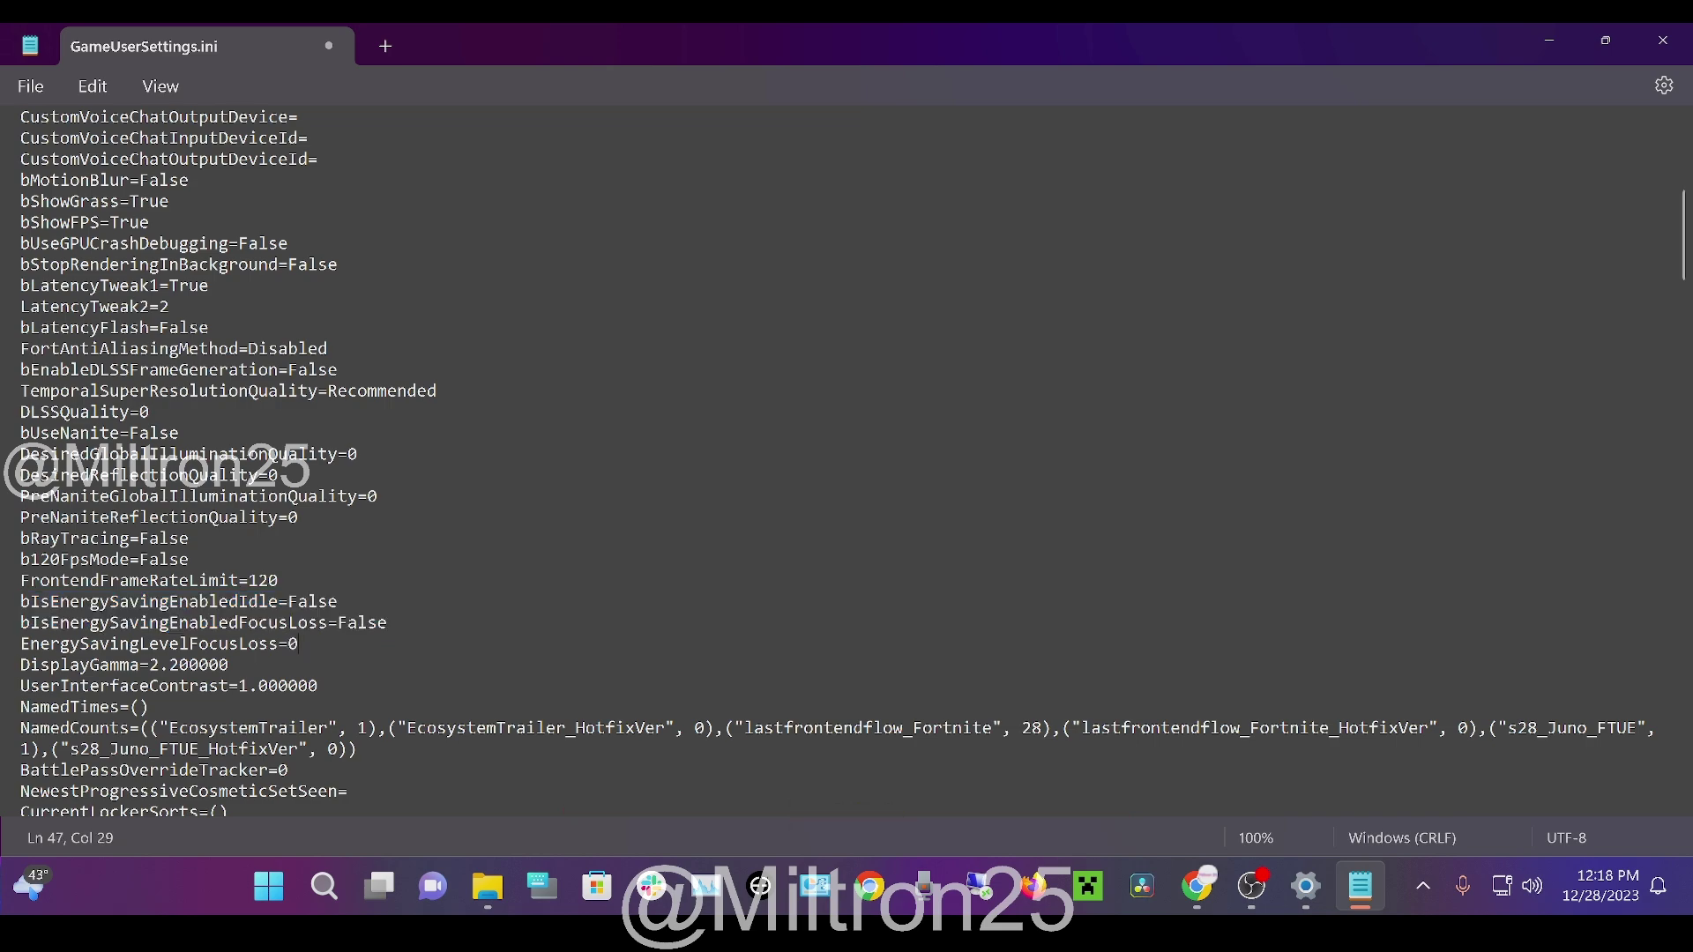